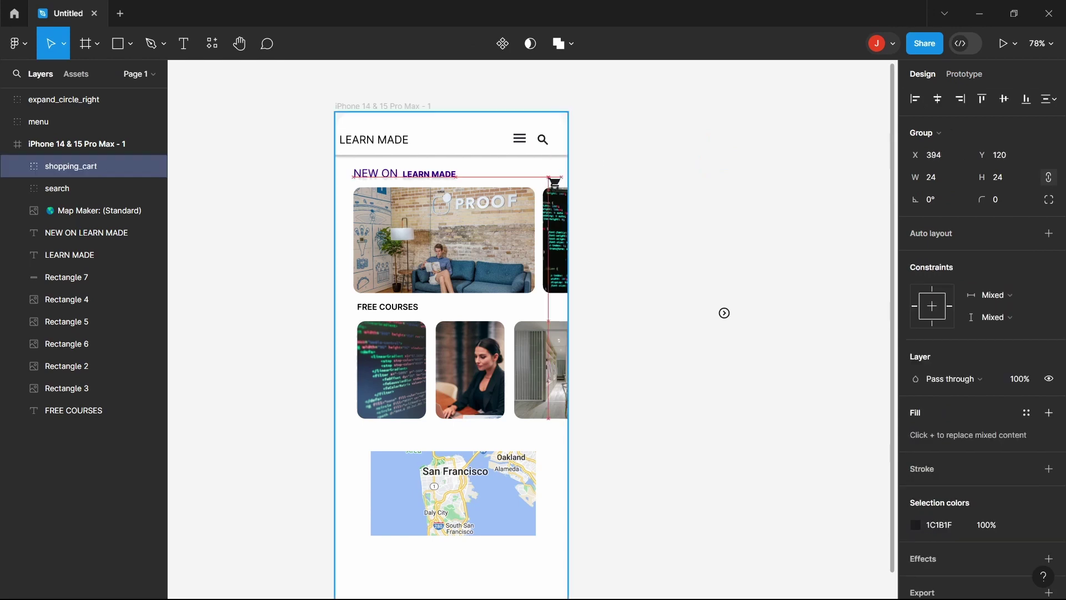
# Step: Move the circled arrow icon into the phone frame, level with the FREE COURSES heading at the frame's right edge
pyautogui.press('Escape')
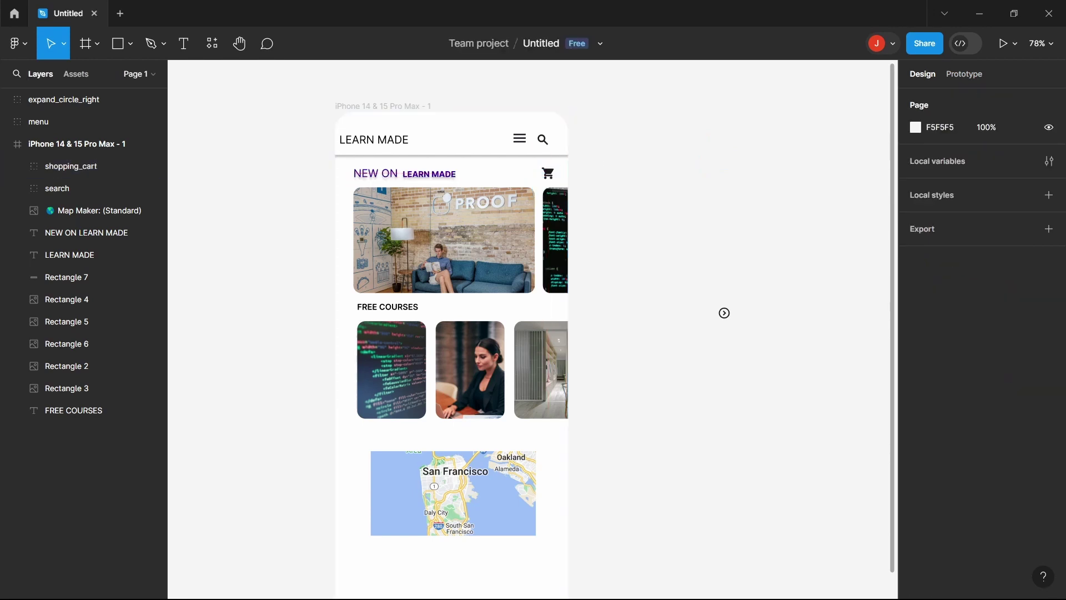
pyautogui.moveTo(724, 313); pyautogui.dragTo(550, 307)
pyautogui.press('Escape')
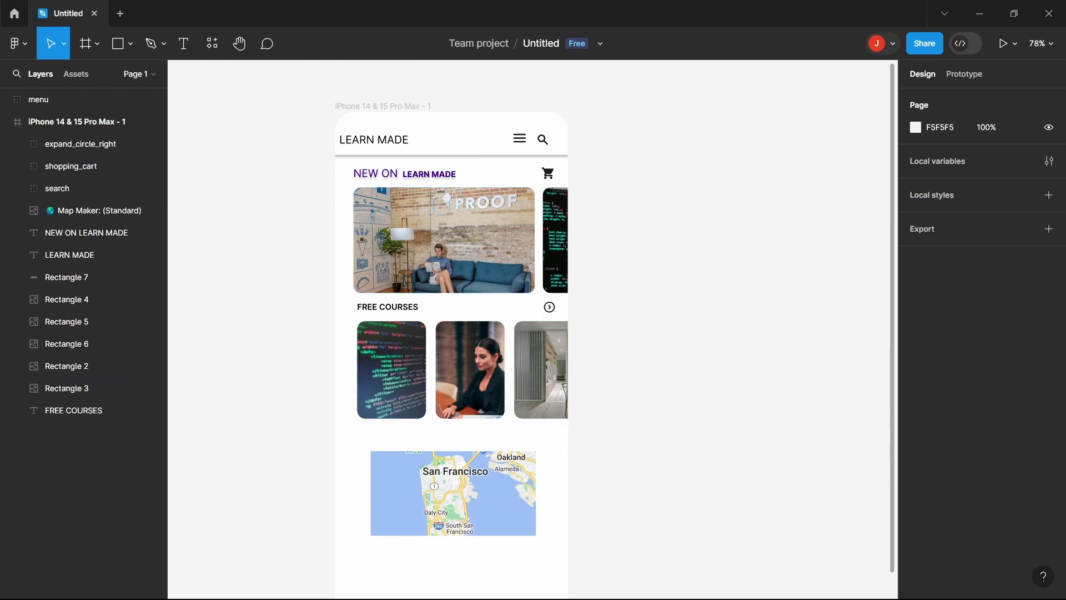
pyautogui.click(453, 493)
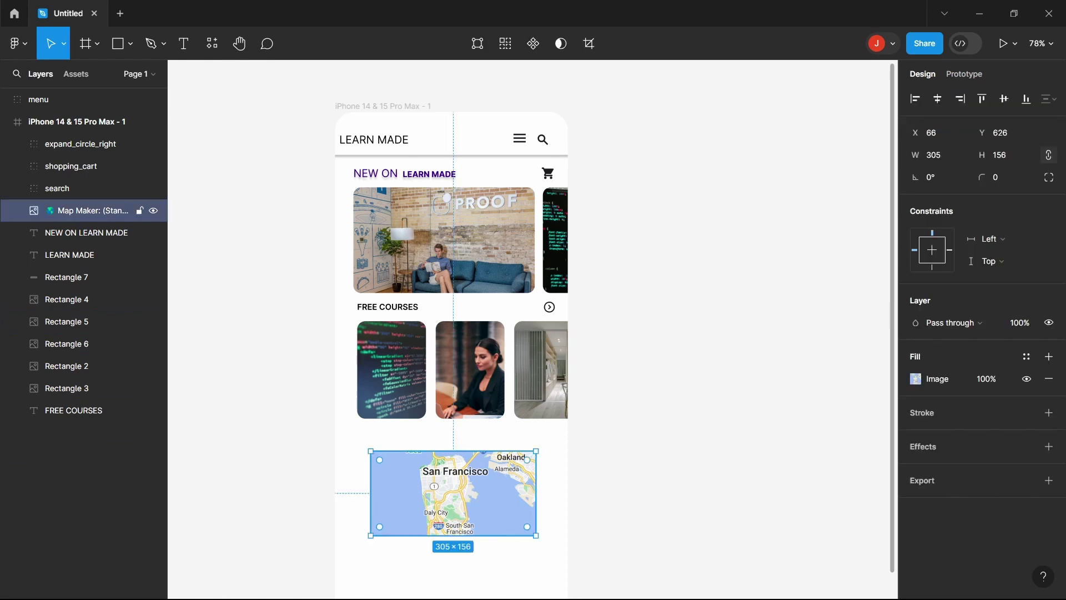
pyautogui.press('Escape')
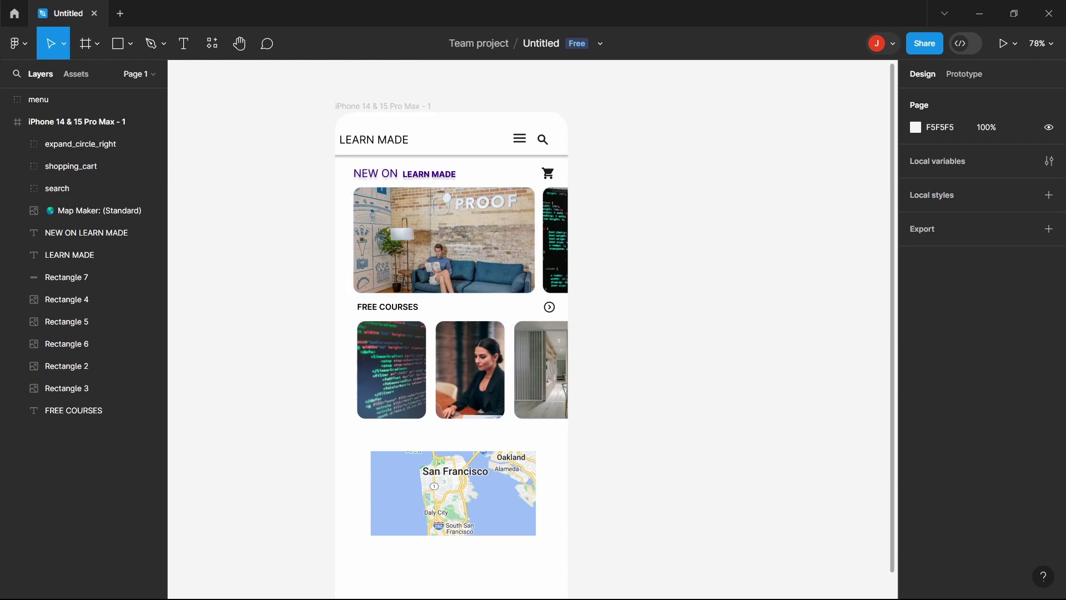
pyautogui.scroll(-1, 615, 337)
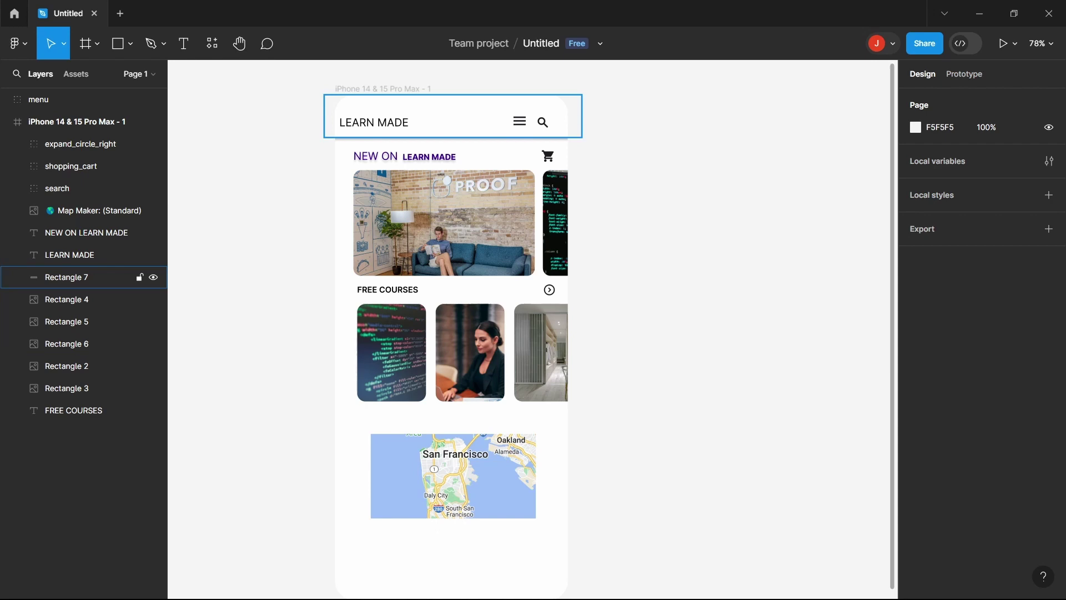
# Step: Run the Unsplash plugin on the large image under NEW ON LEARN MADE and show its technology photos
pyautogui.click(212, 44)
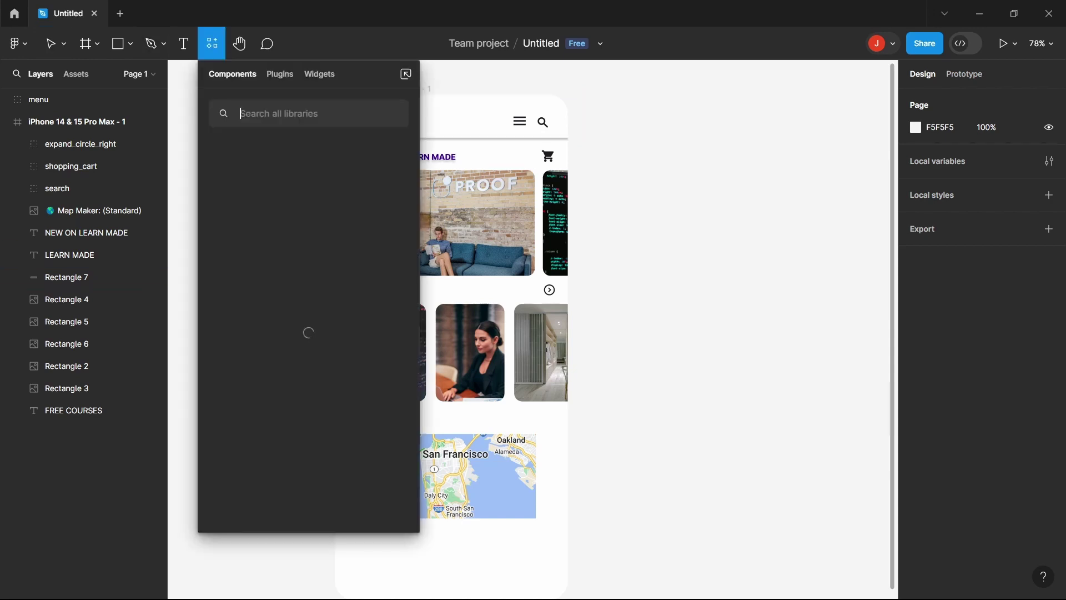
pyautogui.click(280, 74)
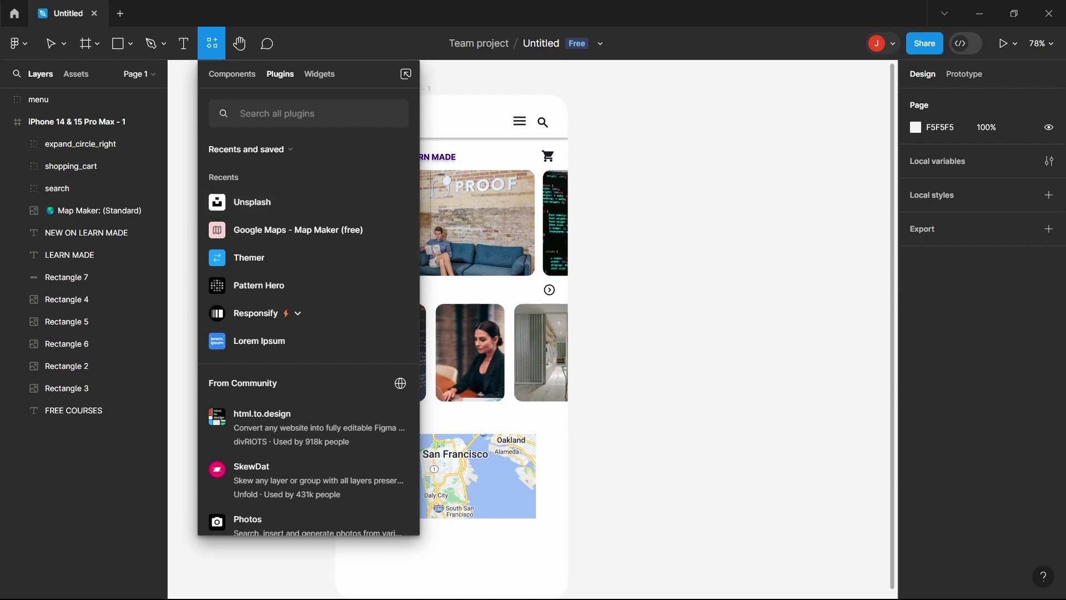
pyautogui.click(459, 190)
pyautogui.rightClick(459, 190)
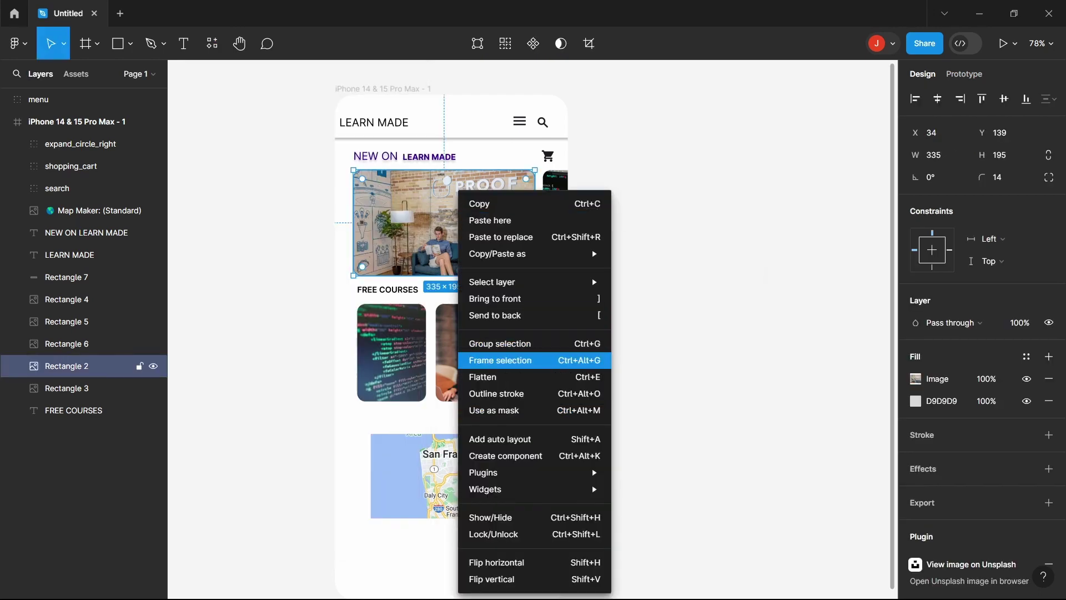
pyautogui.moveTo(533, 472)
pyautogui.moveTo(666, 398)
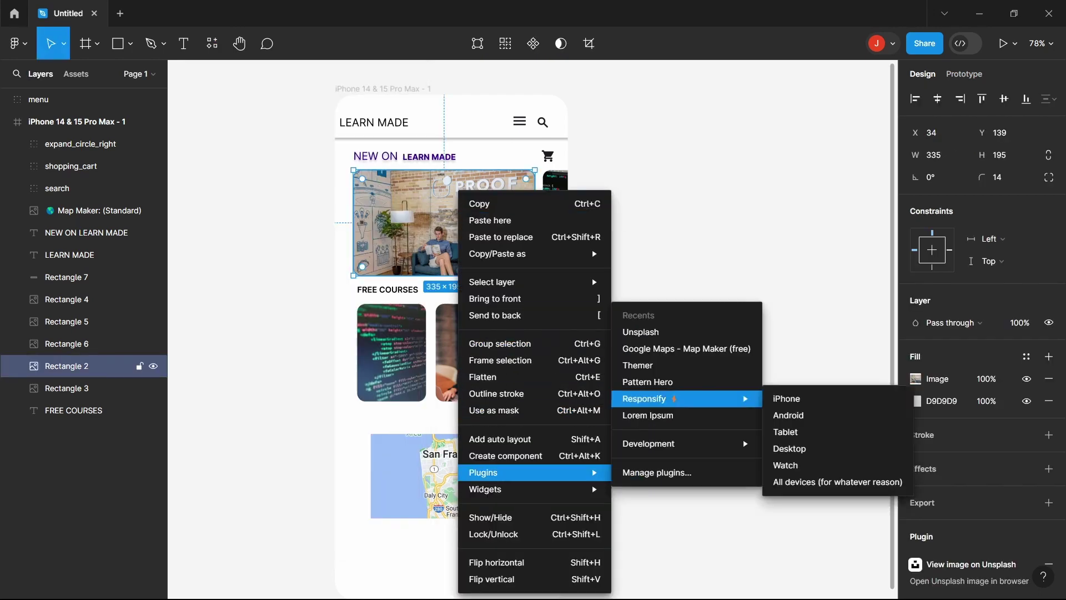
pyautogui.click(641, 332)
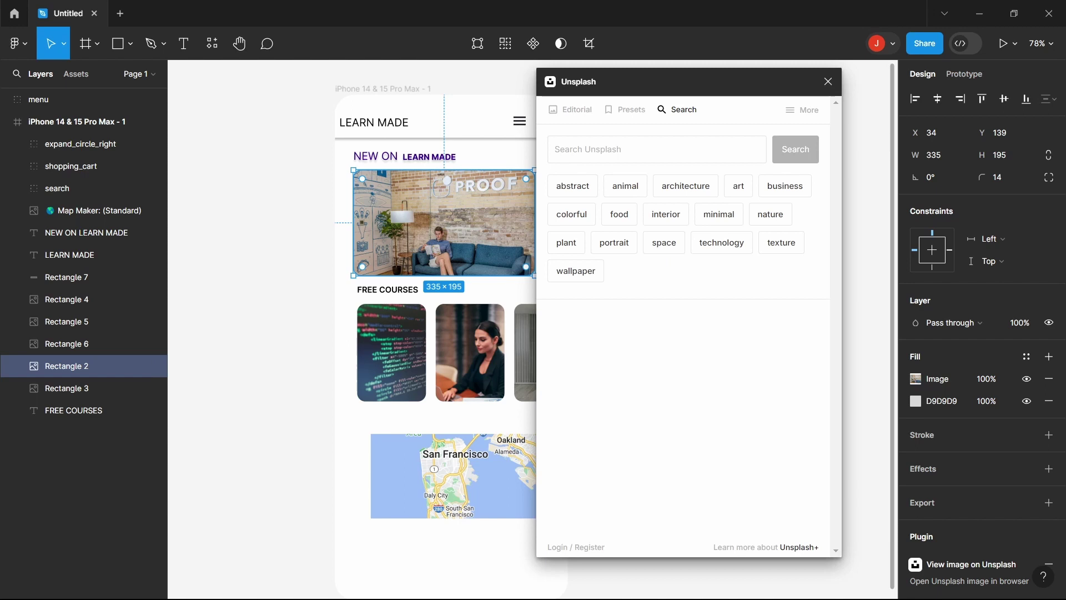
pyautogui.click(721, 243)
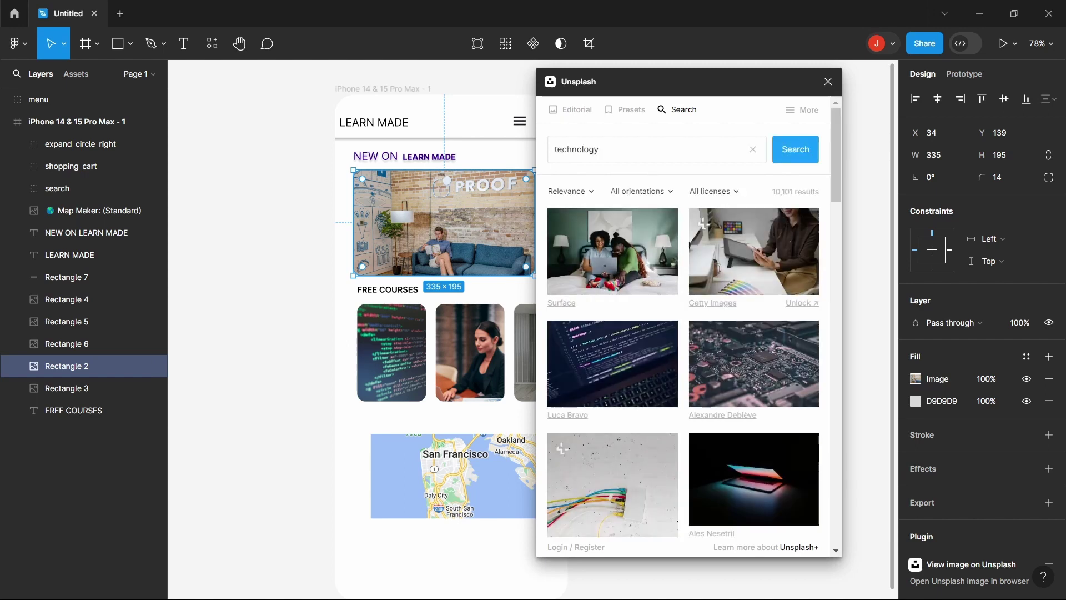
# Step: Fill the large image with the photo of two people sharing a laptop, and the first FREE COURSES card with the circuit board photo
pyautogui.click(613, 252)
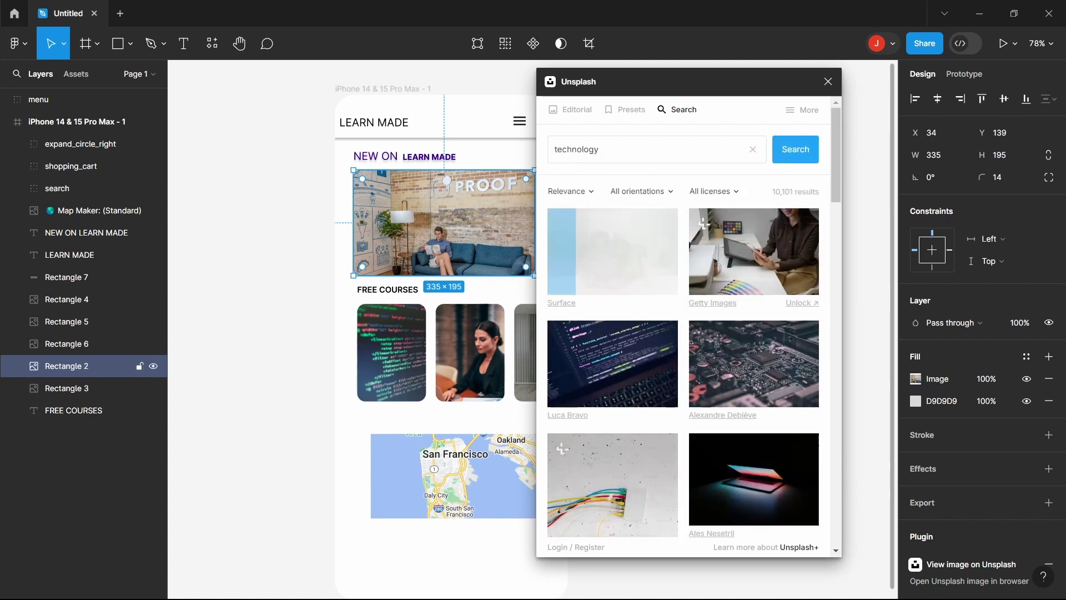
pyautogui.press('Escape')
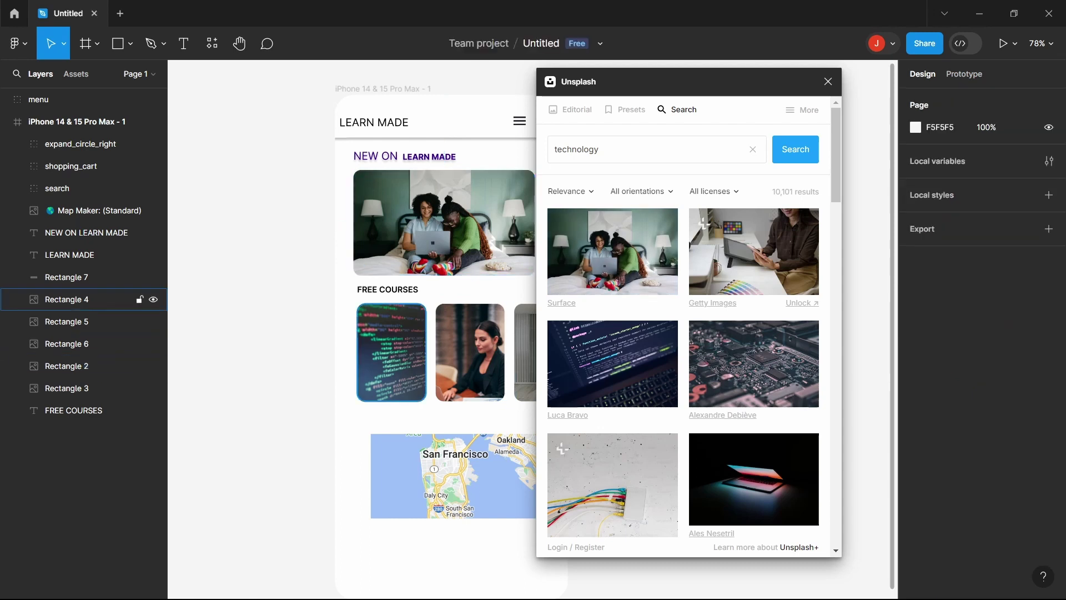
pyautogui.click(83, 300)
pyautogui.click(754, 364)
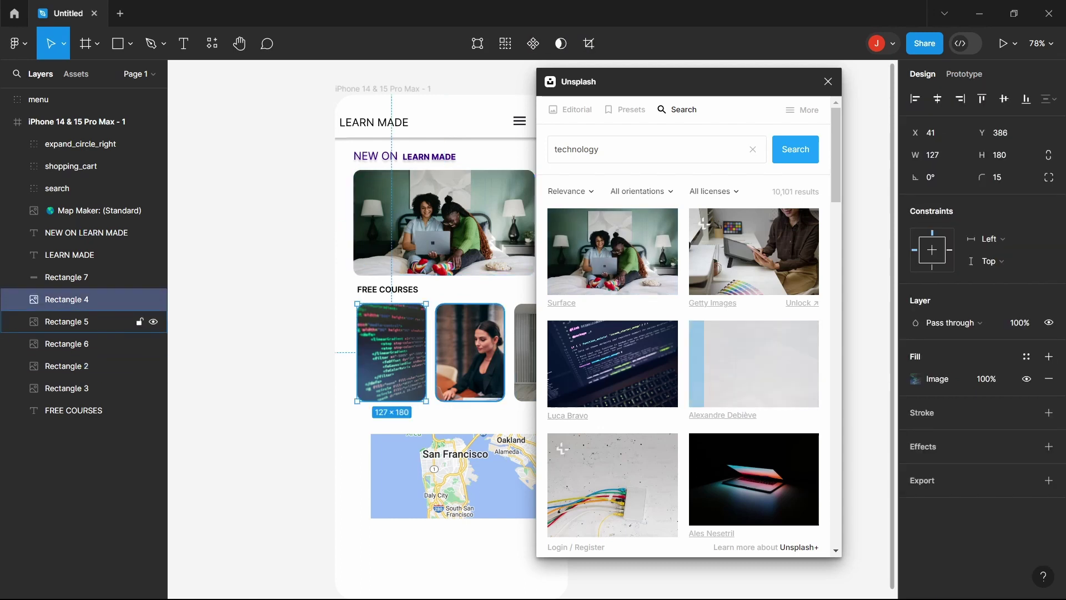
# Step: Fill the third FREE COURSES card with the coloured cables photo and the second card with the laptop code photo
pyautogui.click(83, 322)
pyautogui.click(612, 370)
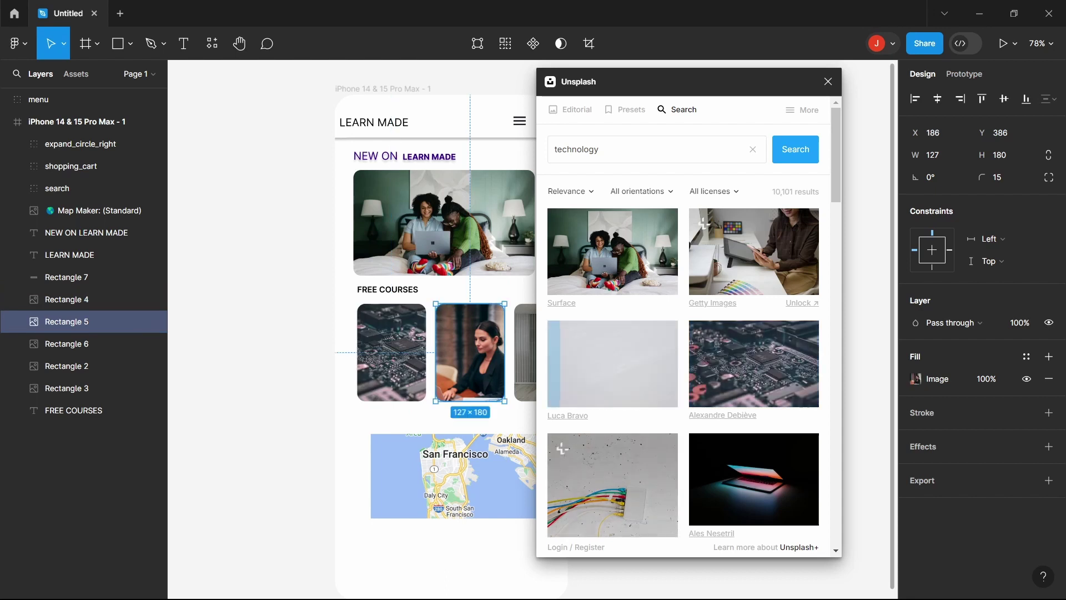
pyautogui.click(84, 344)
pyautogui.click(613, 478)
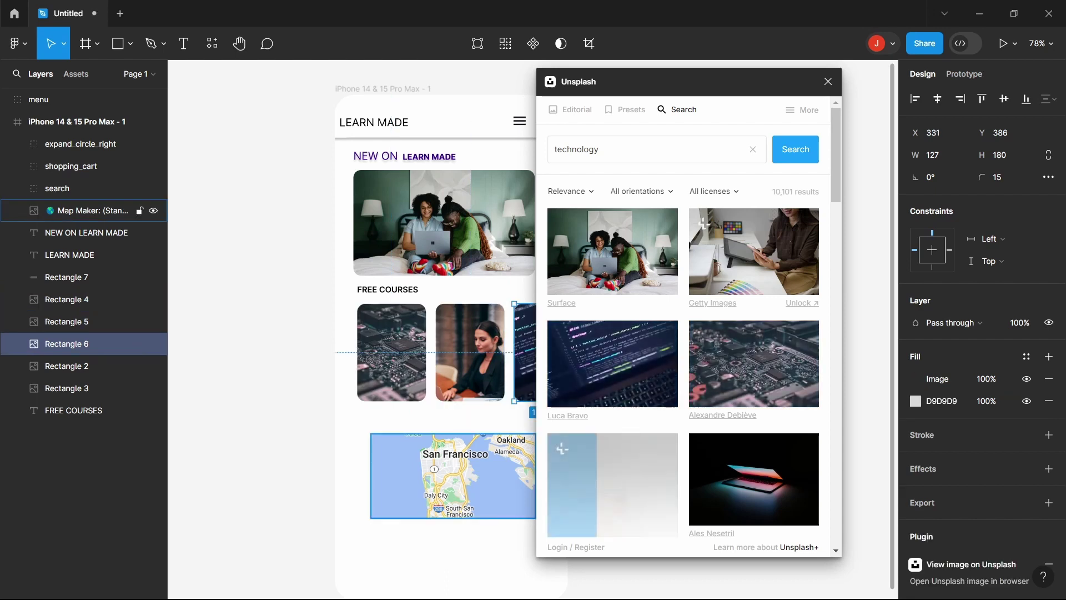
pyautogui.click(83, 322)
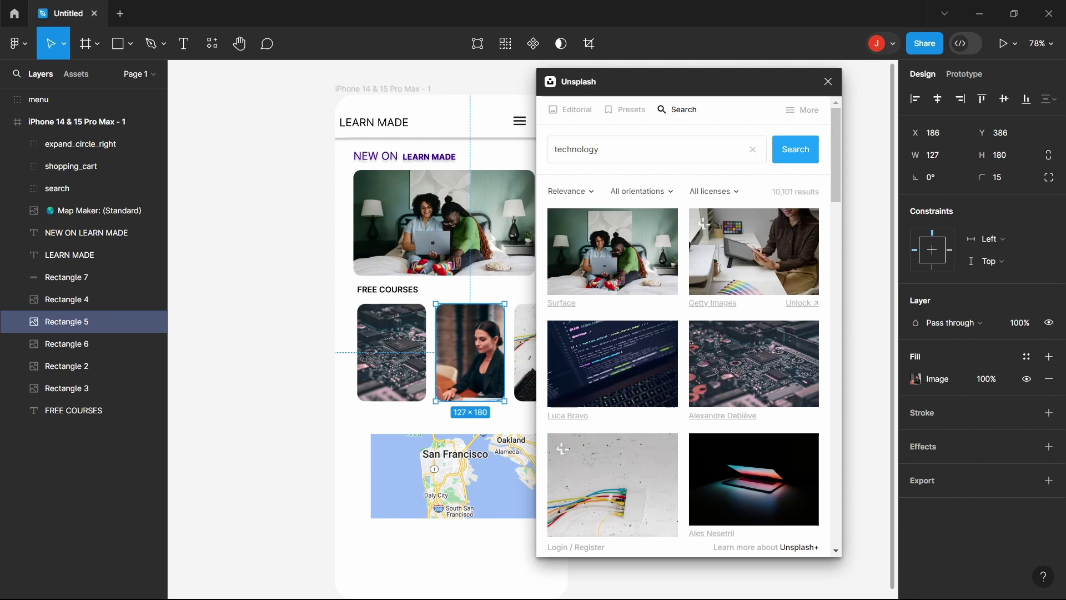
pyautogui.click(613, 364)
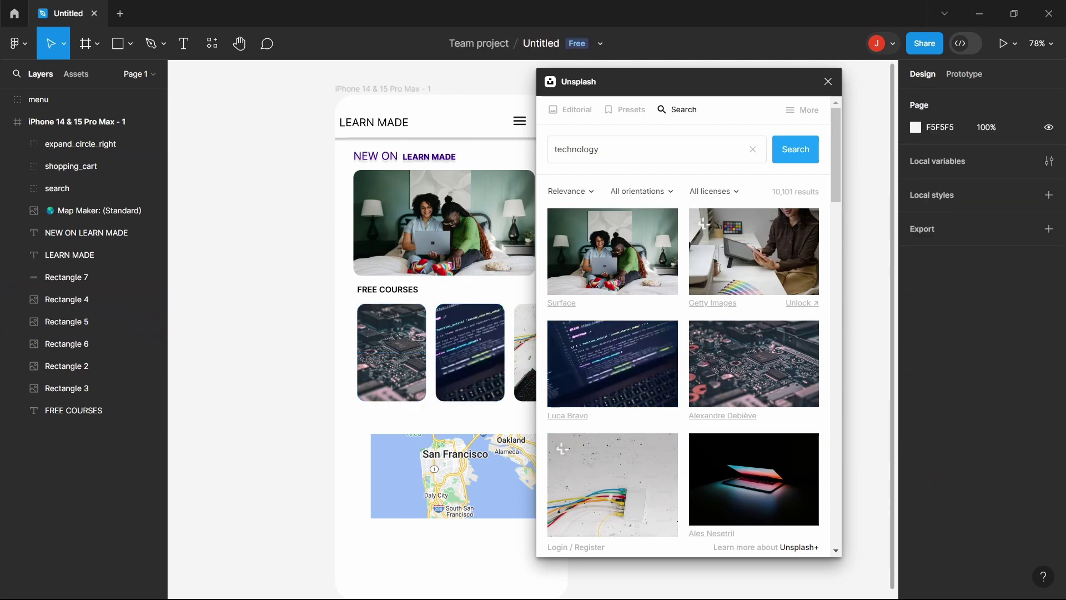
# Step: Fill the header rectangle behind the LEARN MADE title with NASA's photo of Earth at night
pyautogui.click(83, 277)
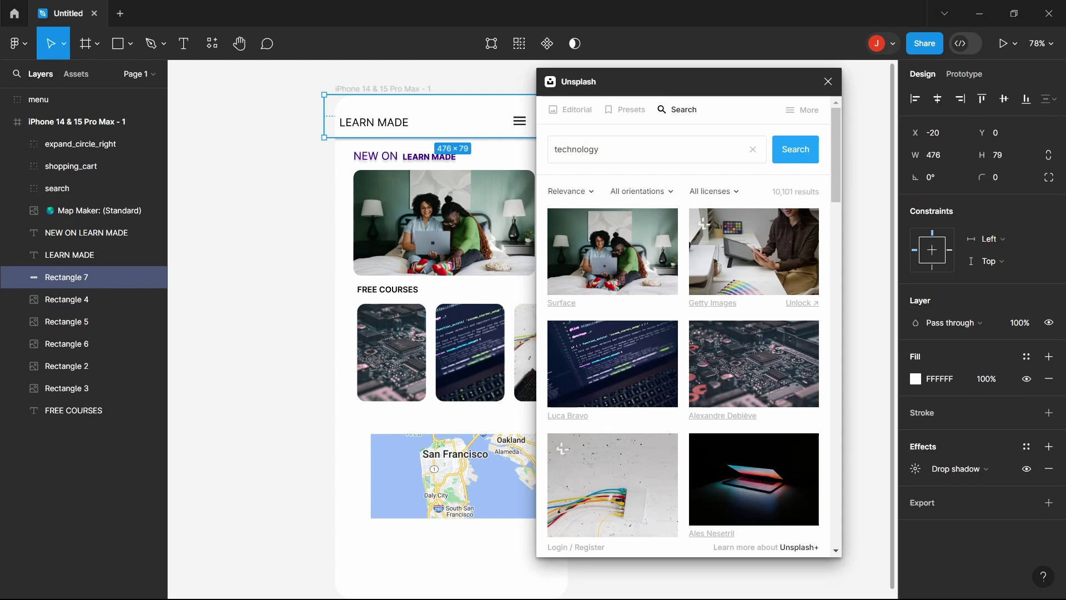
pyautogui.click(754, 478)
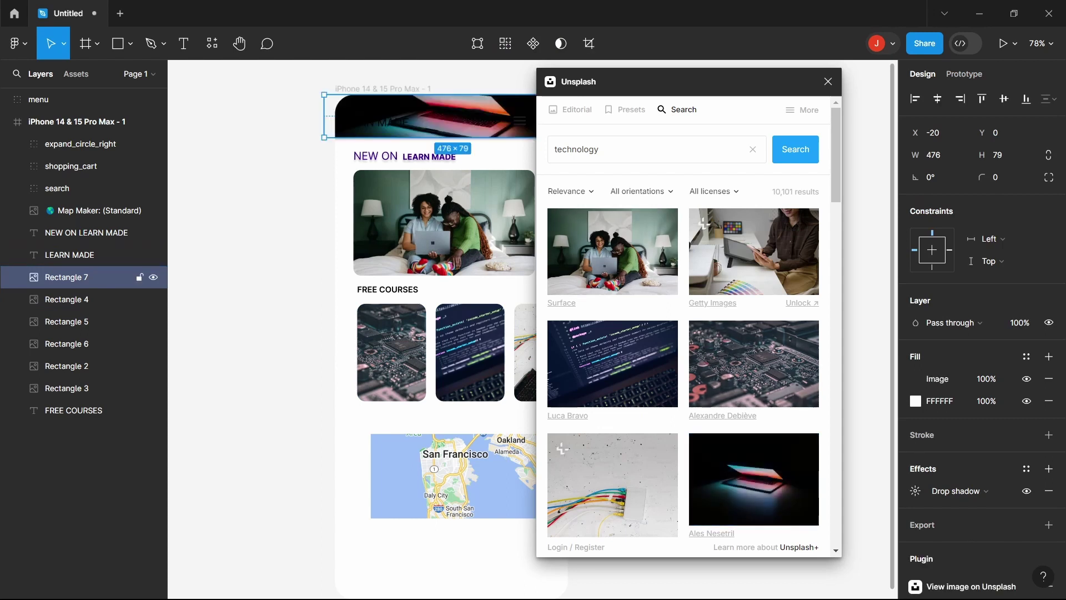
pyautogui.scroll(-10, 683, 355)
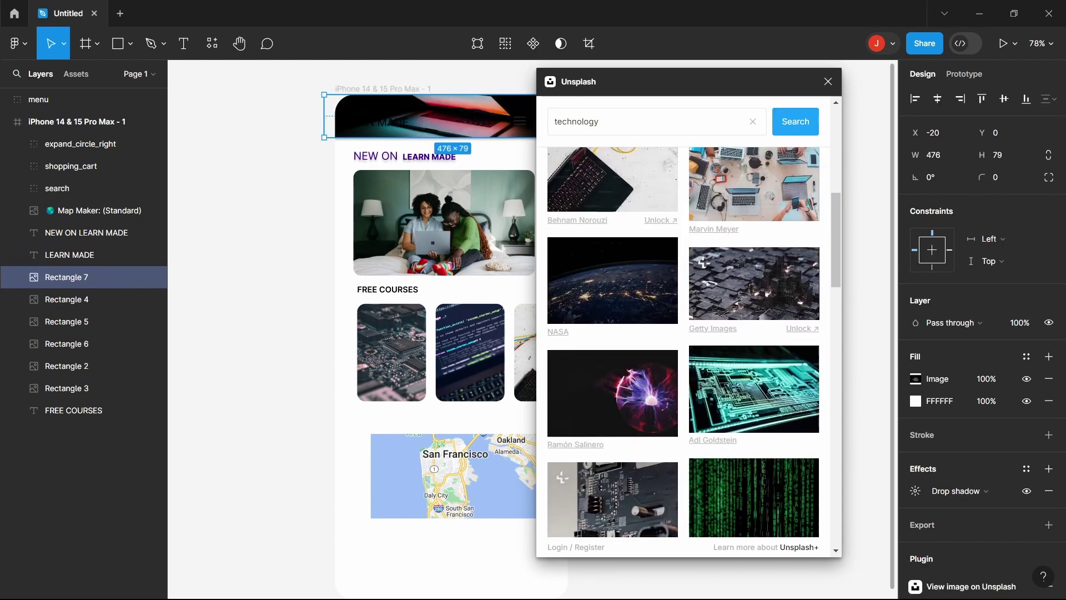
pyautogui.click(612, 281)
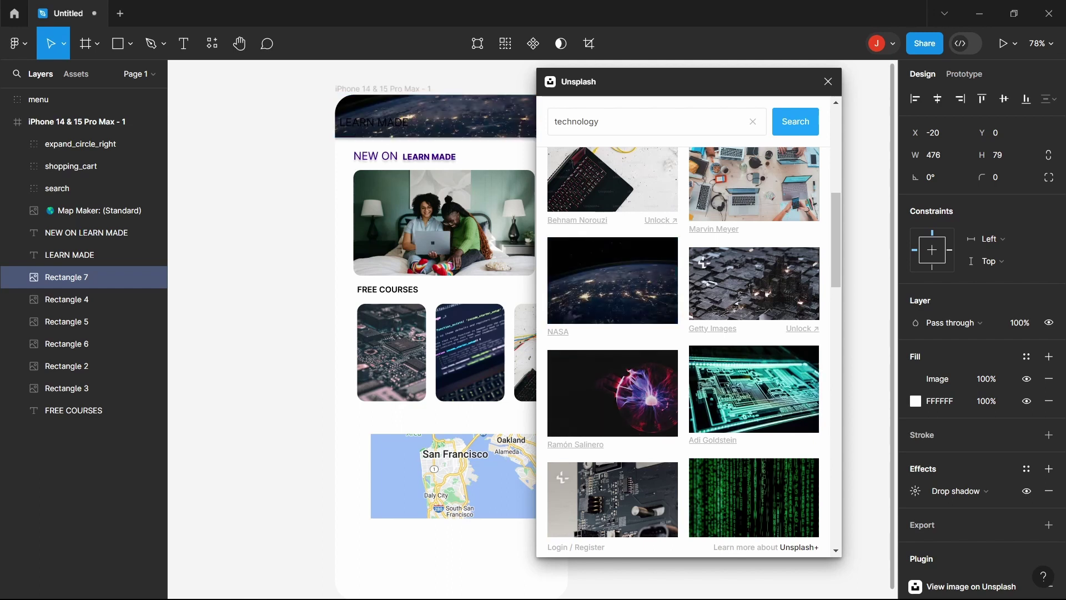
# Step: Apply the VR headset photo to the large image under NEW ON LEARN MADE and to the first FREE COURSES card
pyautogui.scroll(-5, 683, 345)
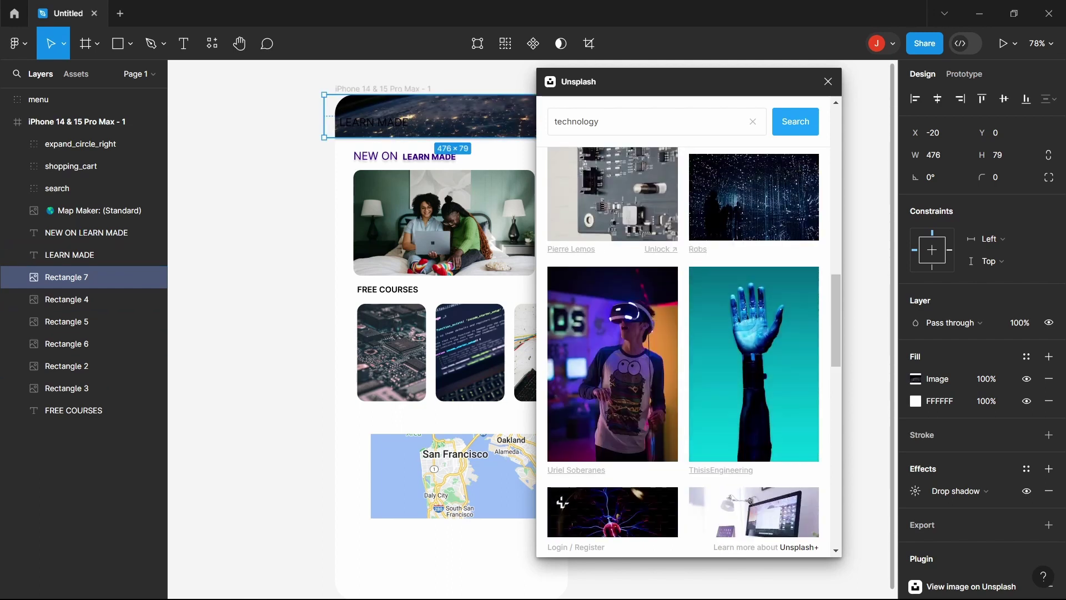
pyautogui.moveTo(612, 364); pyautogui.dragTo(444, 224)
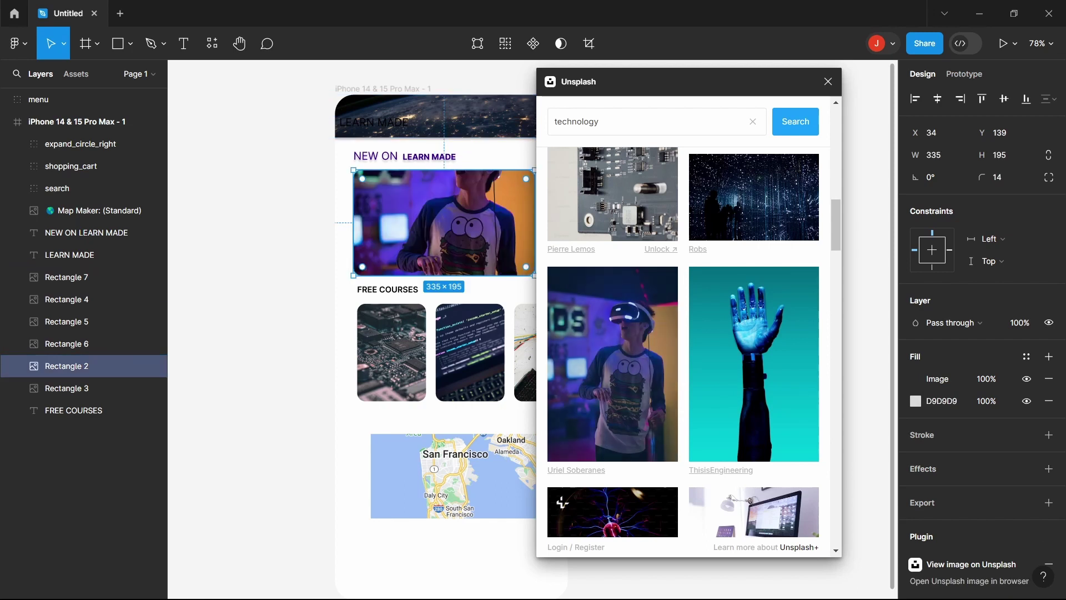
pyautogui.click(84, 300)
pyautogui.click(612, 364)
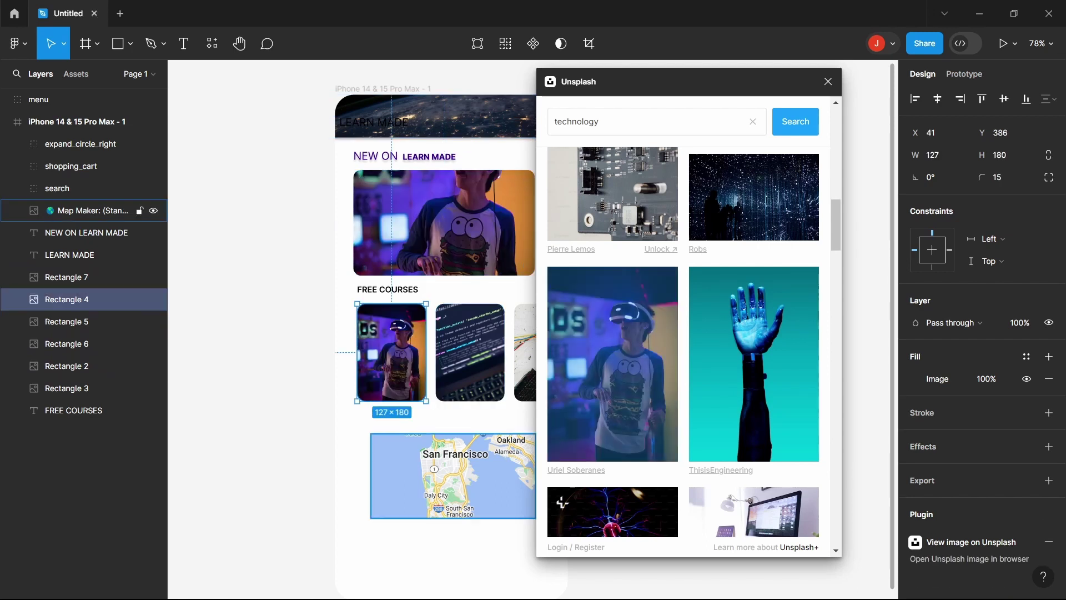
pyautogui.press('Escape')
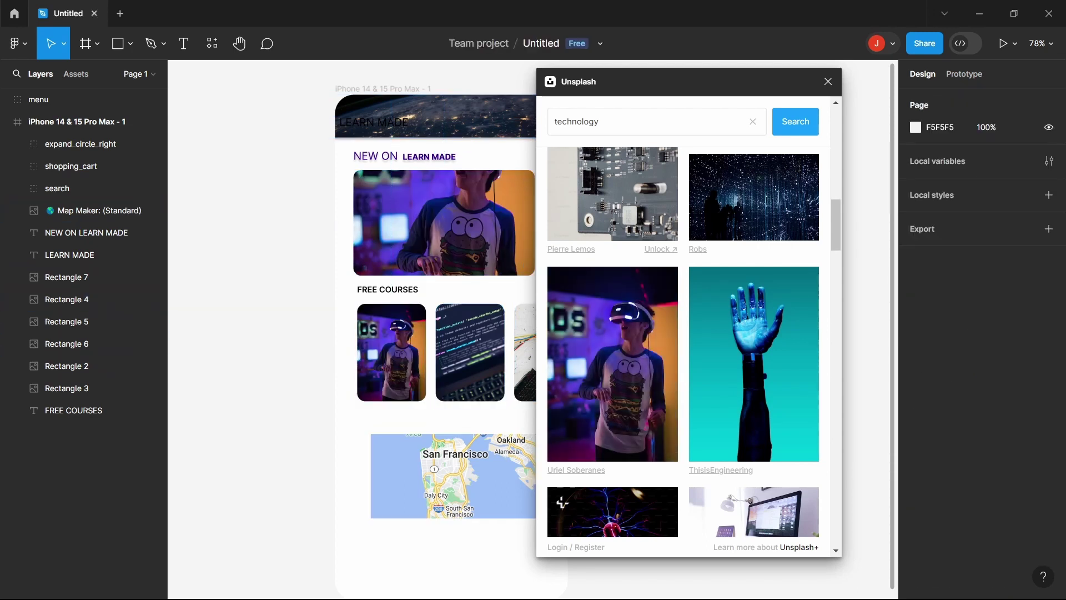
# Step: Replace the image in the second FREE COURSES card with the white robot photo
pyautogui.scroll(-5, 683, 344)
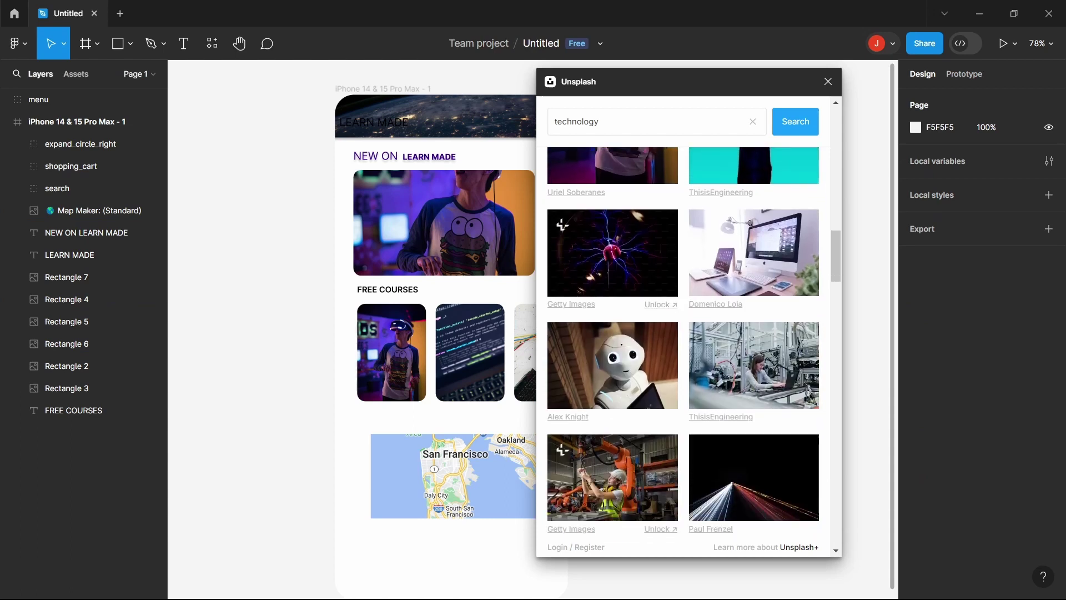
pyautogui.click(470, 353)
pyautogui.click(613, 365)
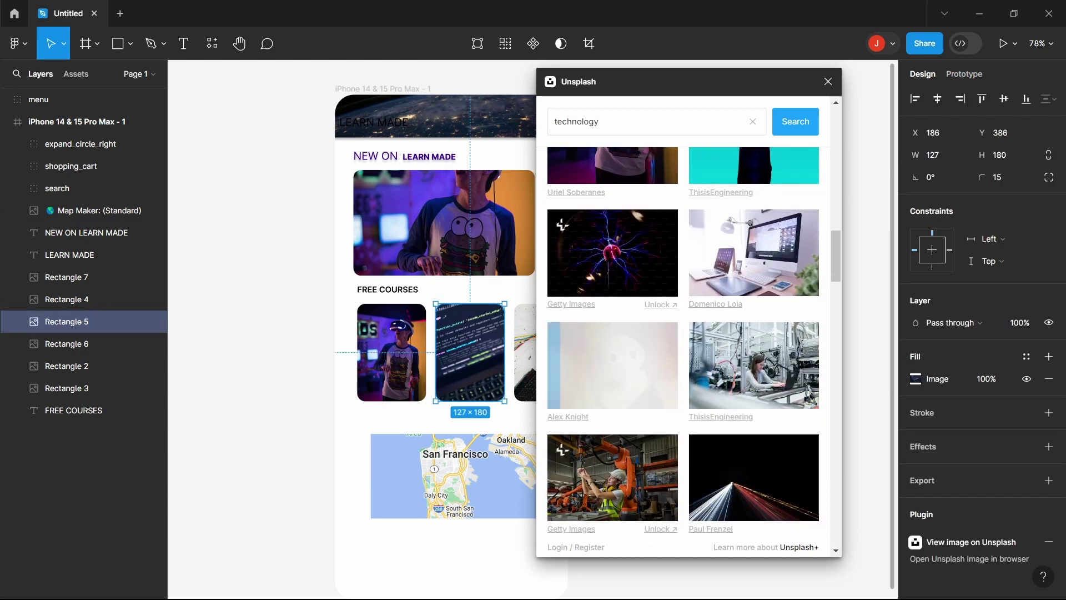
pyautogui.click(83, 344)
pyautogui.click(753, 364)
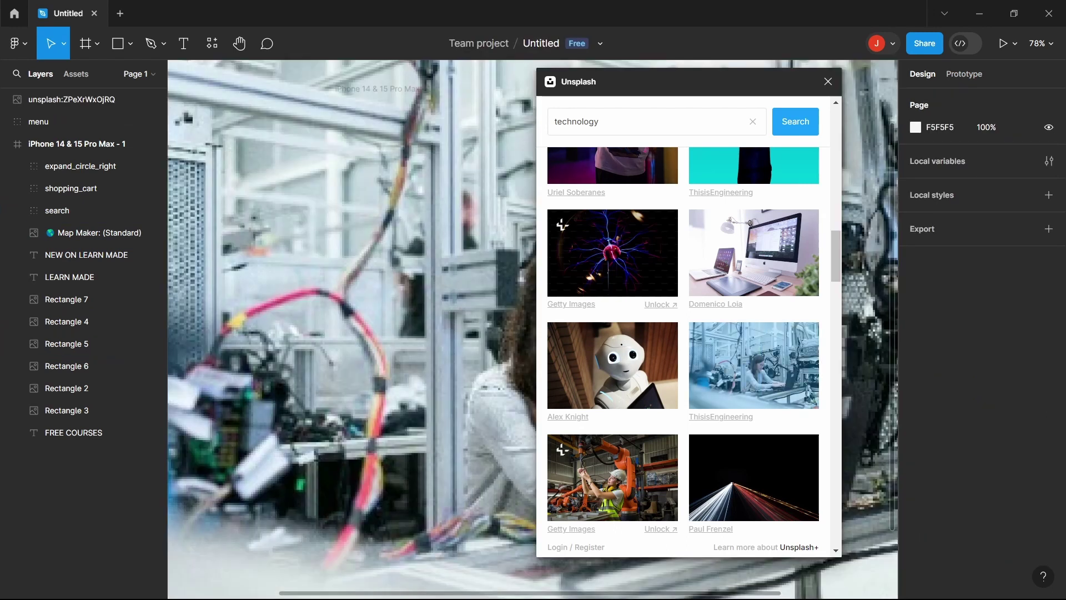
pyautogui.moveTo(672, 88); pyautogui.dragTo(581, 167)
pyautogui.moveTo(600, 122); pyautogui.dragTo(333, 277)
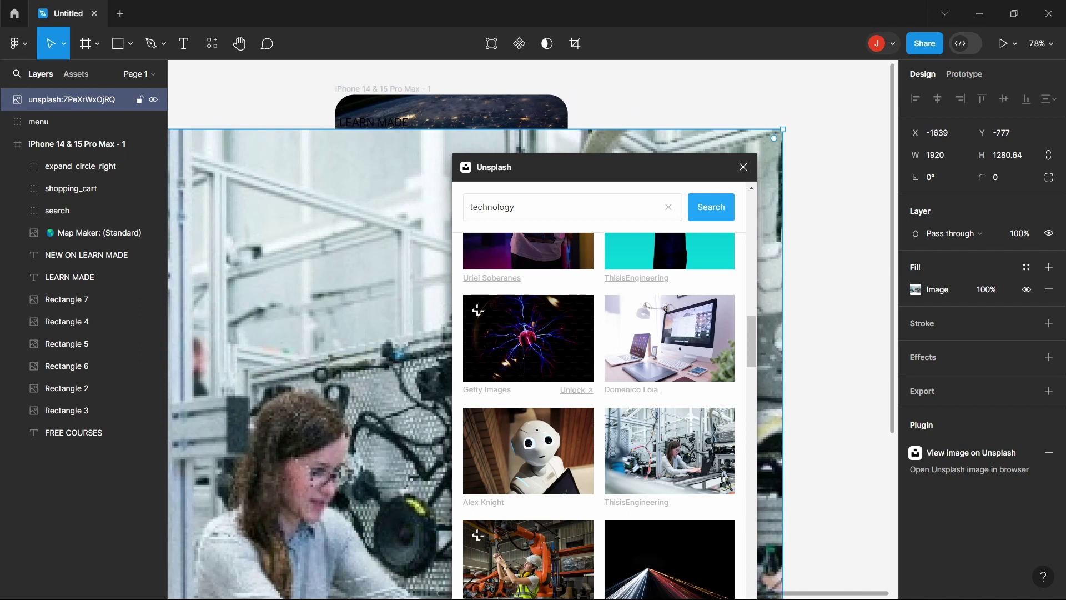
pyautogui.press('Delete')
pyautogui.moveTo(572, 167); pyautogui.dragTo(727, 85)
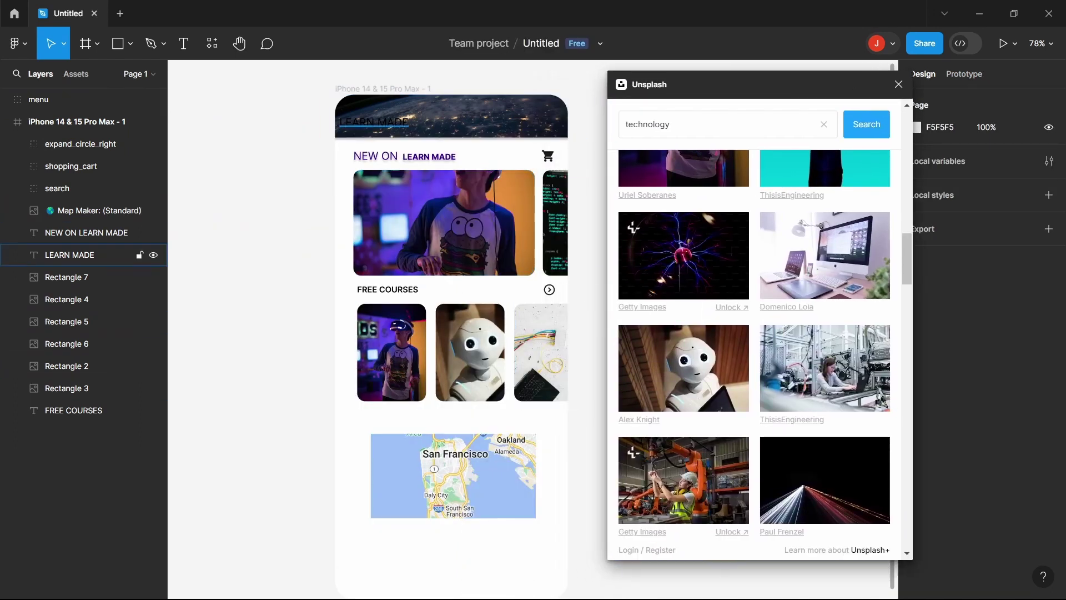
# Step: Close the Unsplash plugin and clear the selection on the canvas
pyautogui.click(69, 255)
pyautogui.click(67, 277)
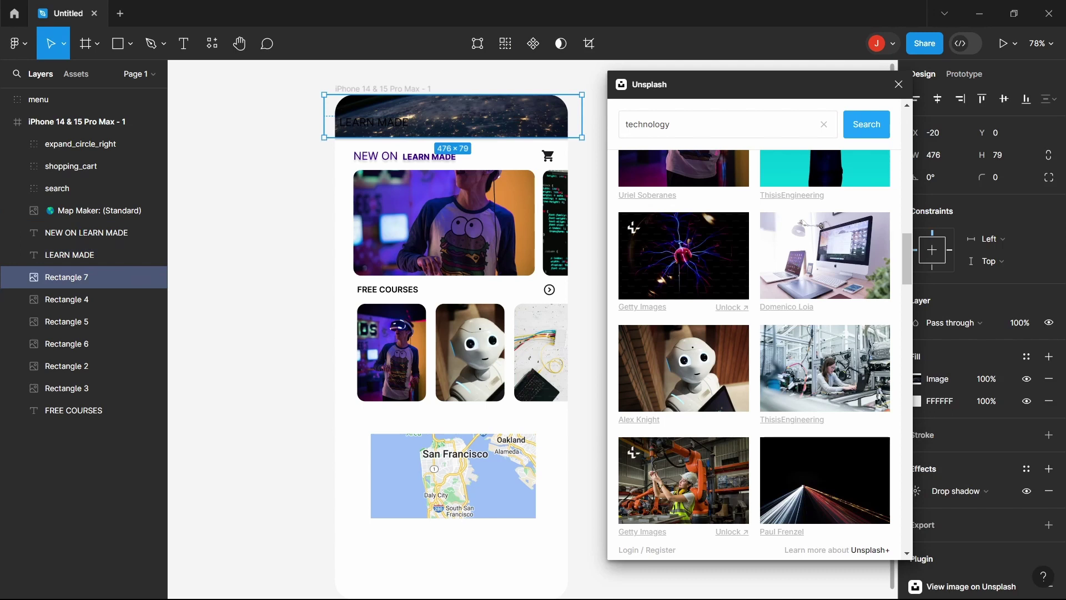
pyautogui.moveTo(777, 84); pyautogui.dragTo(738, 90)
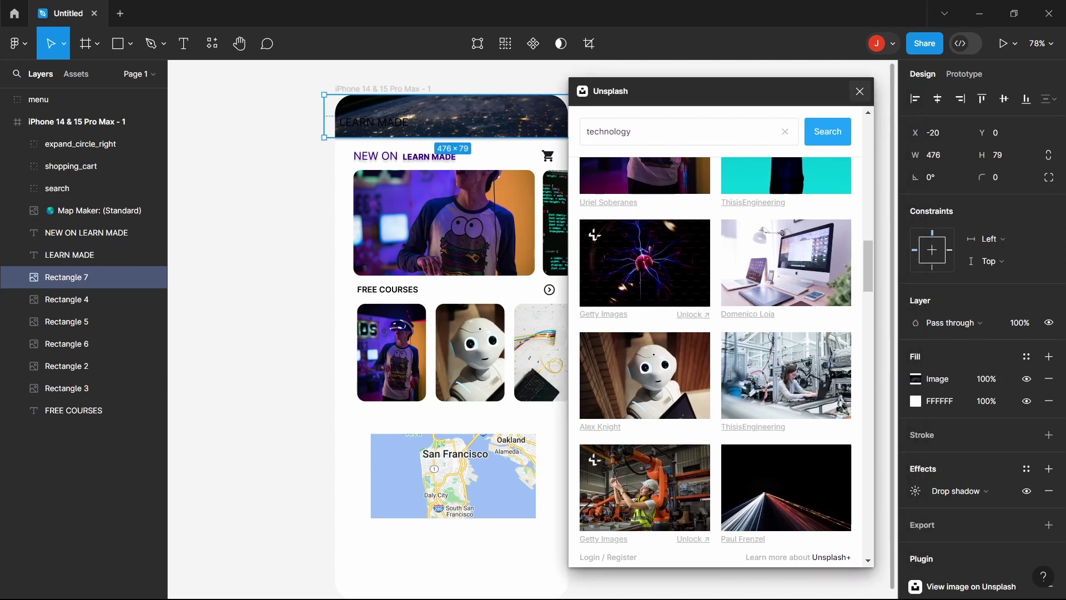
pyautogui.click(860, 91)
pyautogui.click(850, 102)
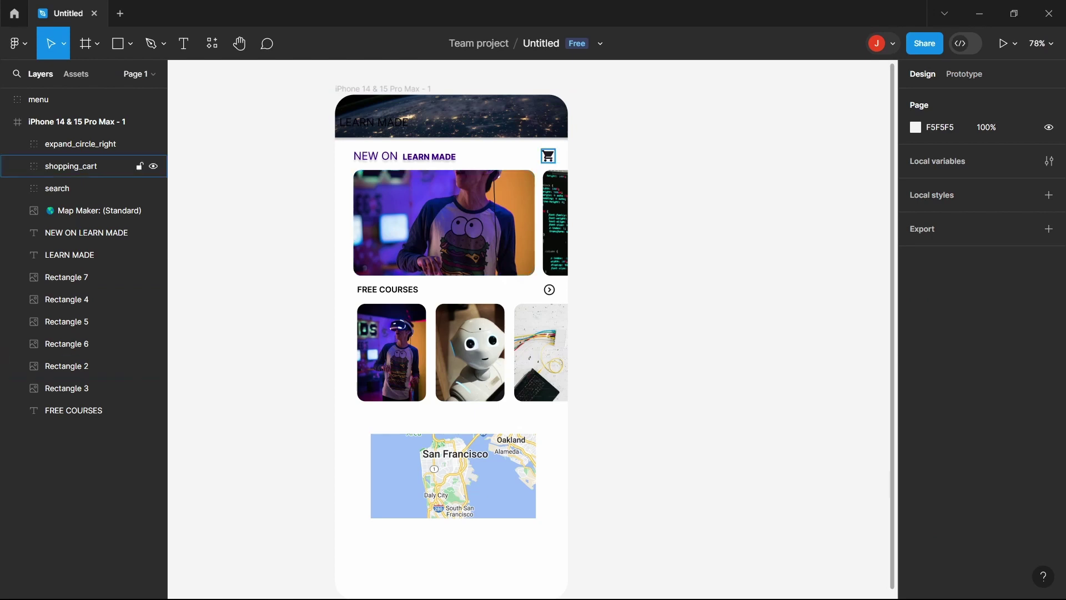
pyautogui.click(548, 156)
pyautogui.click(617, 161)
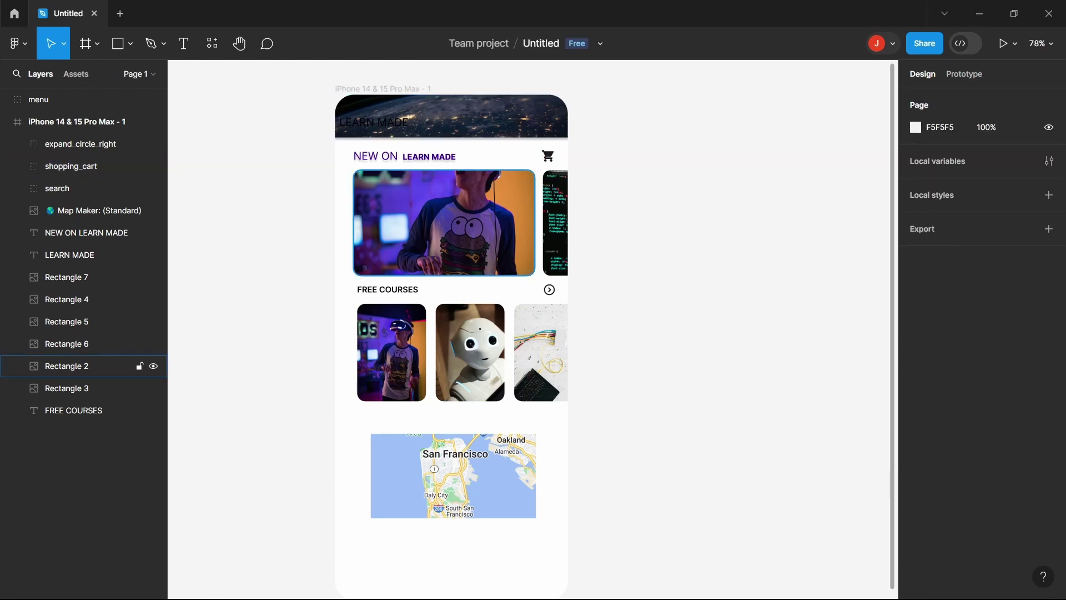
# Step: Create a Pattern Hero grid with 2 rows and 3 columns from the first FREE COURSES card
pyautogui.rightClick(511, 150)
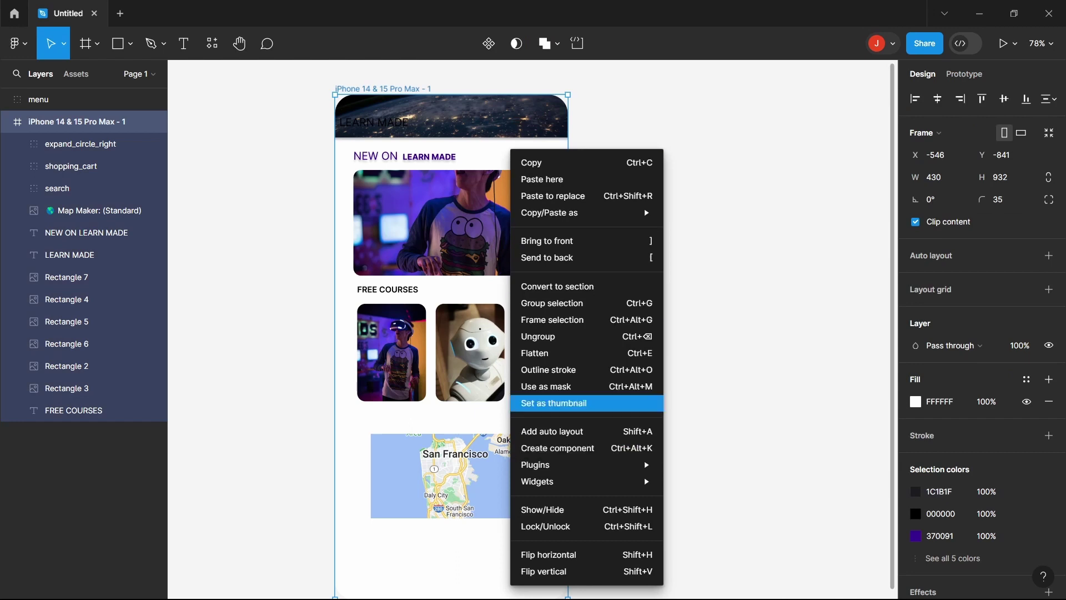
pyautogui.moveTo(561, 465)
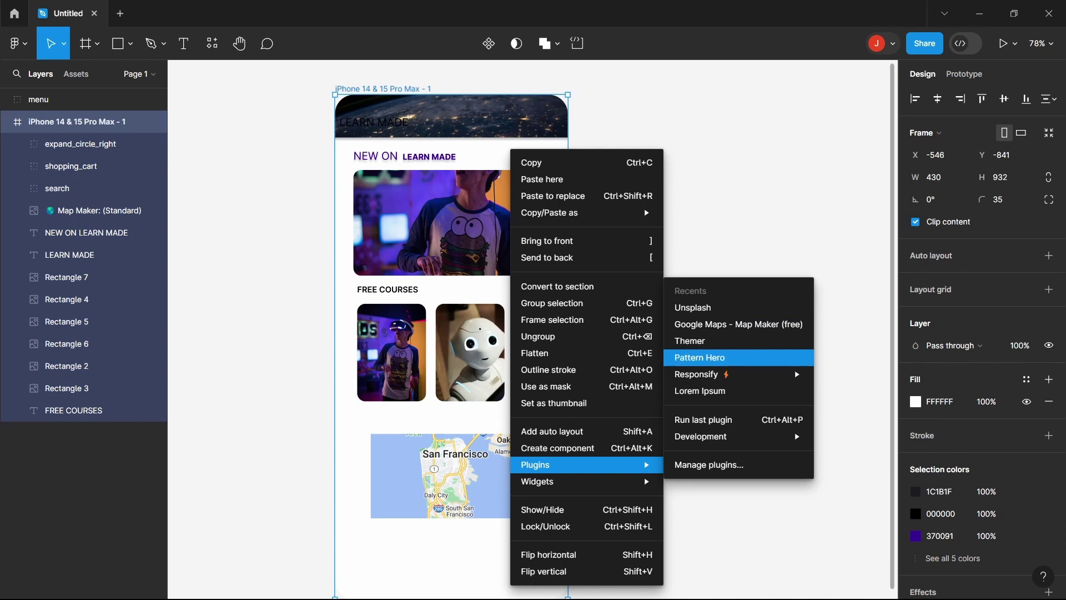
pyautogui.click(700, 357)
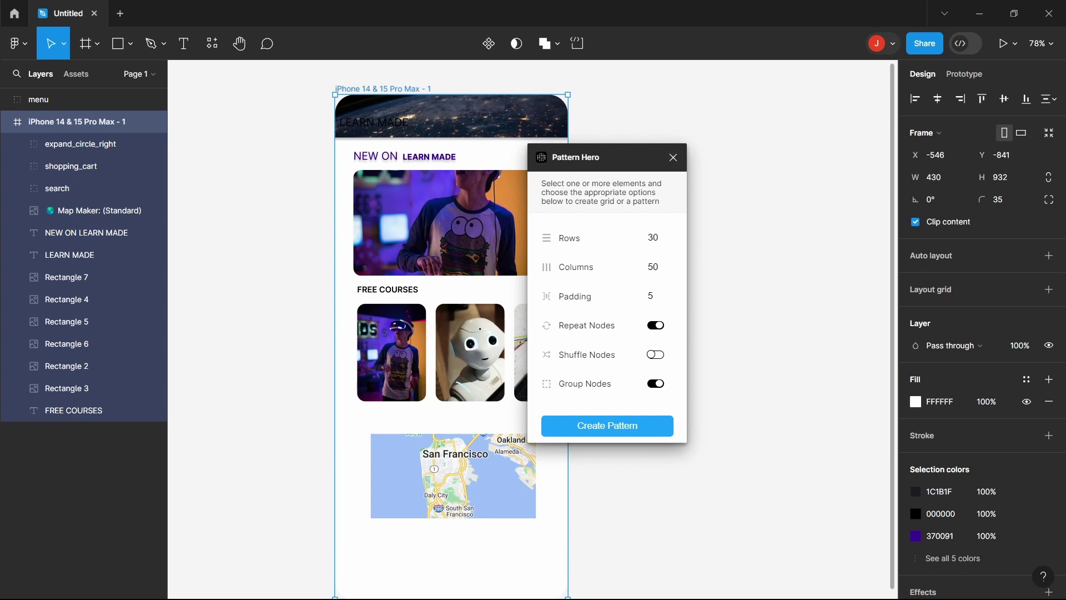
pyautogui.click(67, 365)
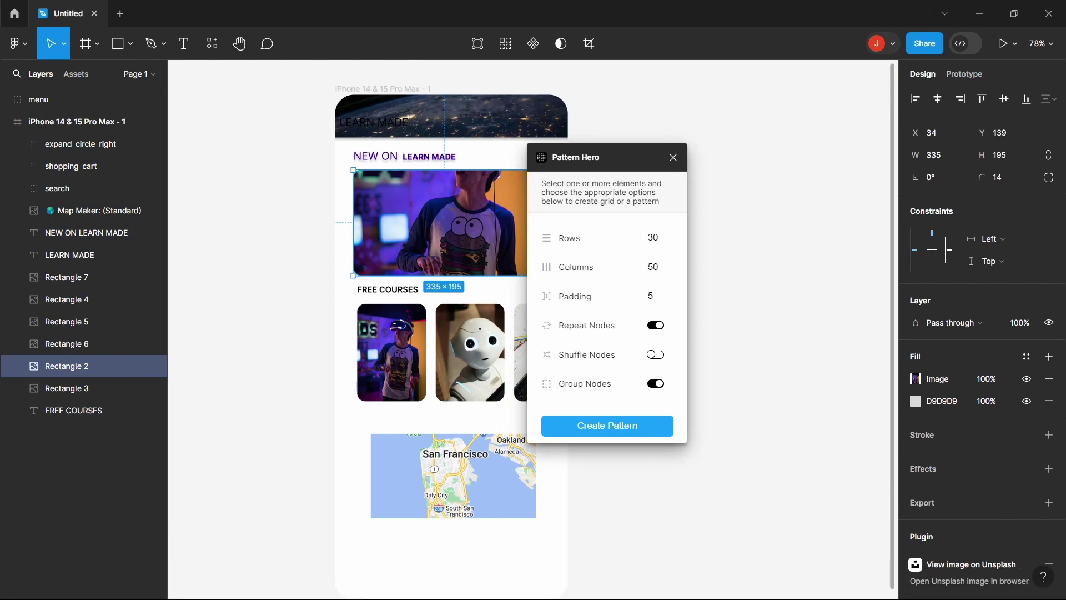
pyautogui.click(84, 299)
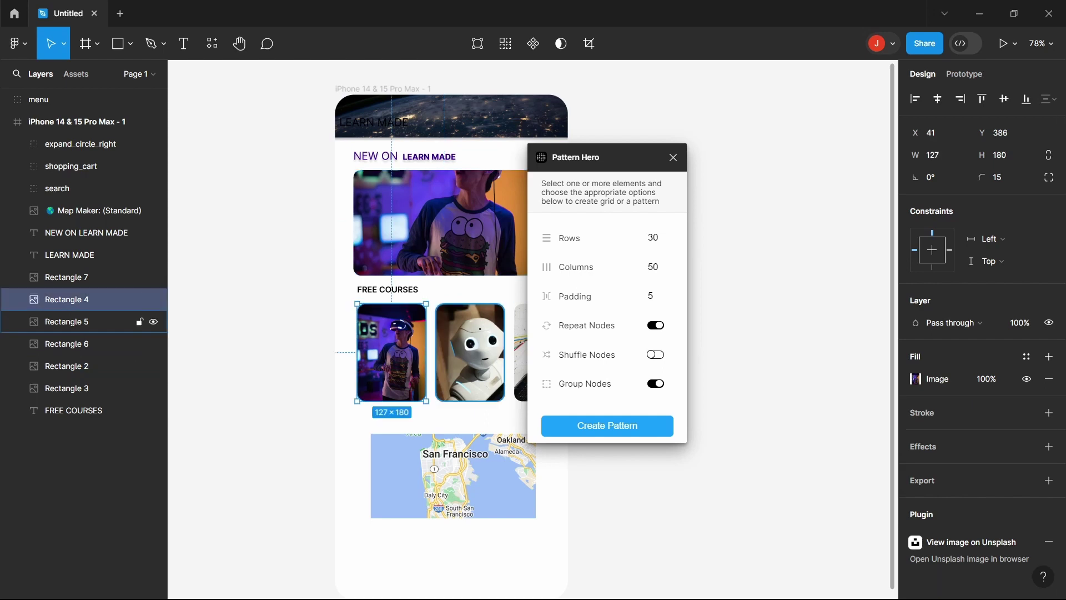
pyautogui.doubleClick(654, 238)
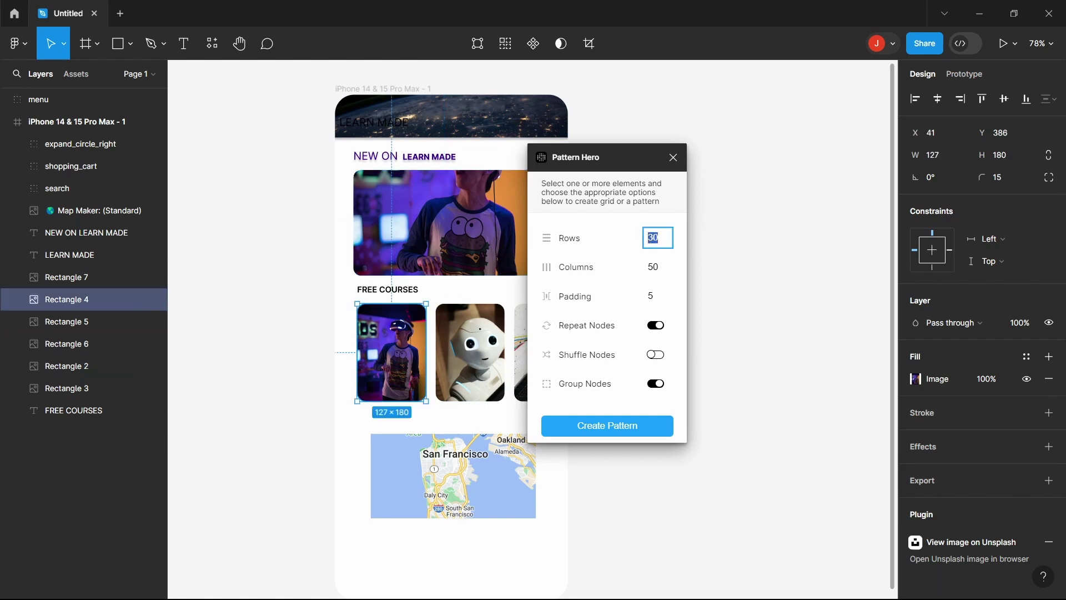
pyautogui.press('BackSpace')
pyautogui.press('Tab')
pyautogui.press('BackSpace')
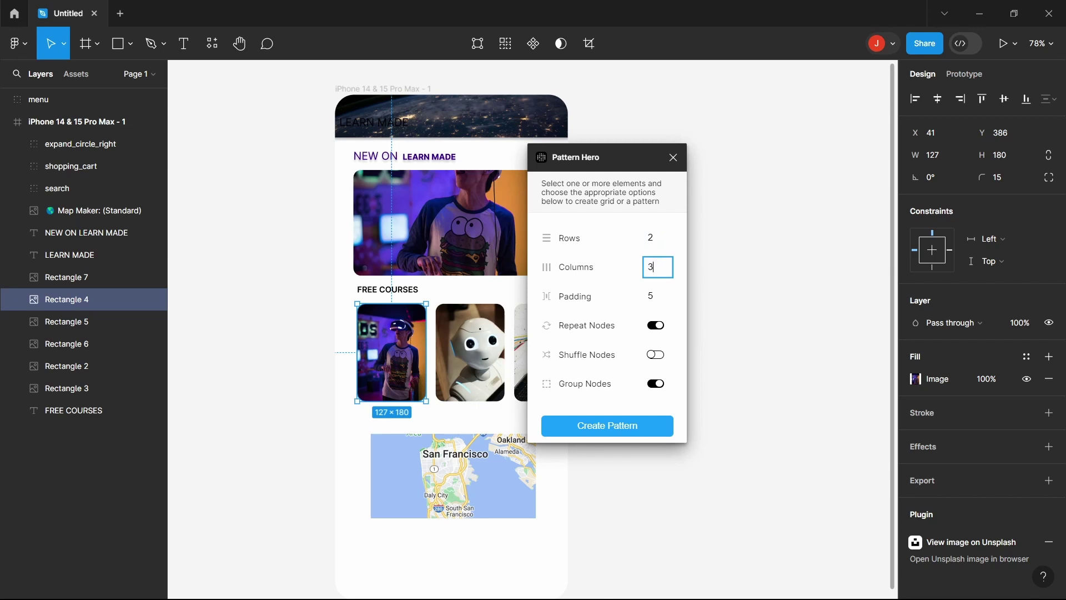
pyautogui.write('3')
pyautogui.press('Return')
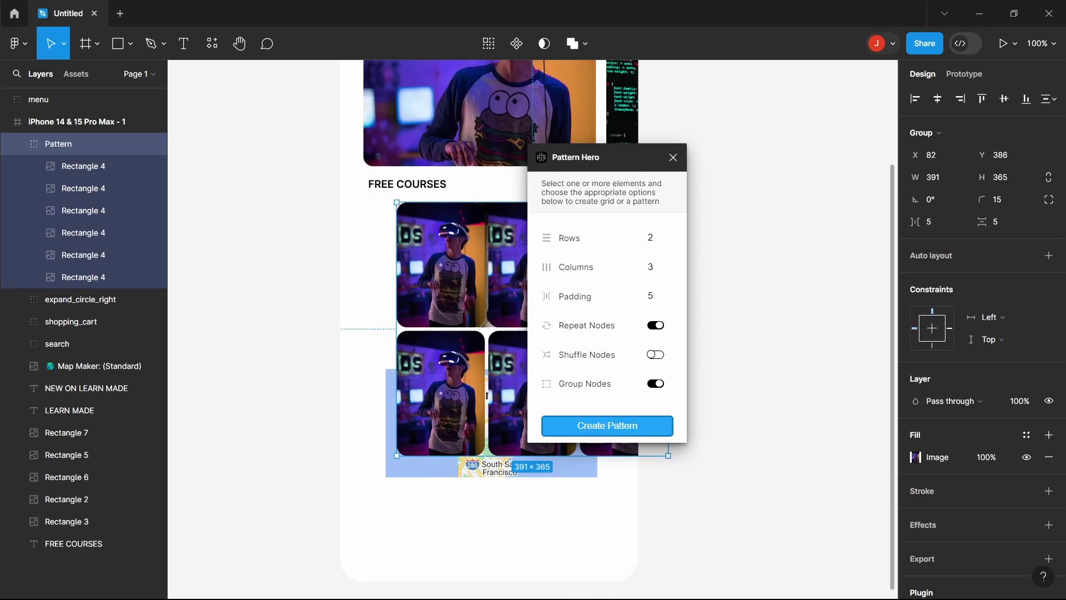
# Step: Move the Pattern Hero window off the phone screen design and close it
pyautogui.click(267, 344)
pyautogui.moveTo(606, 157); pyautogui.dragTo(769, 123)
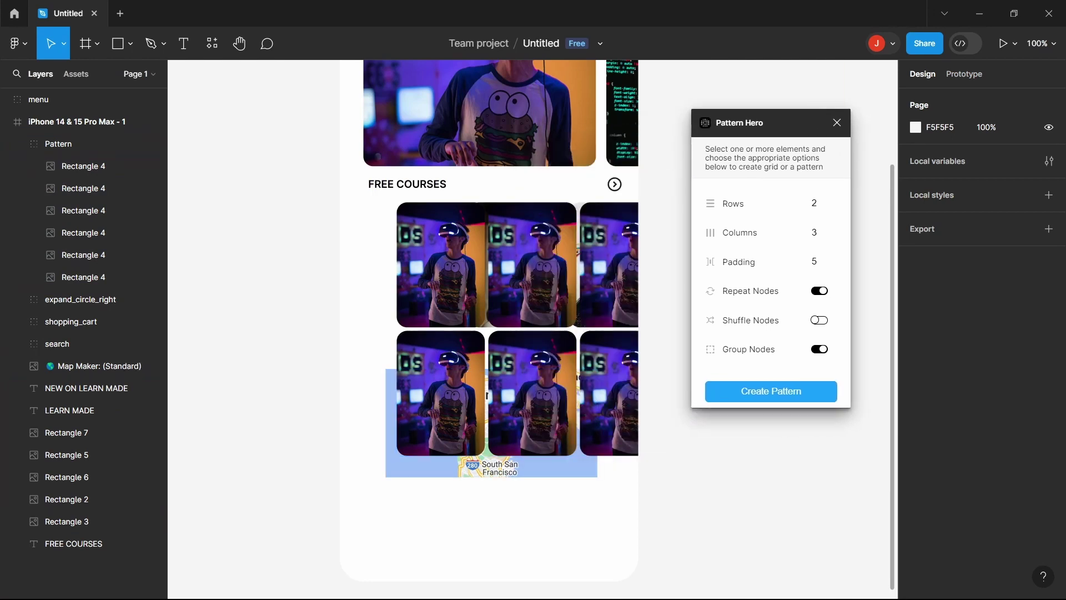
pyautogui.doubleClick(819, 203)
pyautogui.press('BackSpace')
pyautogui.click(837, 123)
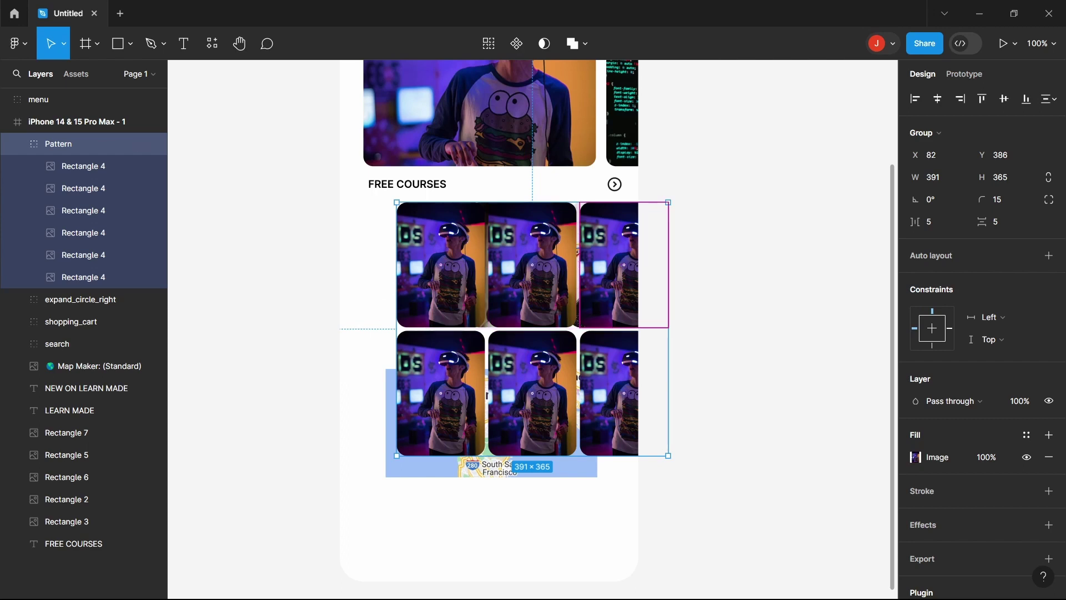
# Step: Undo the grid pattern made from the VR headset card
pyautogui.click(728, 272)
pyautogui.click(84, 143)
pyautogui.hotkey('ctrl', 'z')
pyautogui.hotkey('ctrl', 'z')
pyautogui.hotkey('ctrl', 'z')
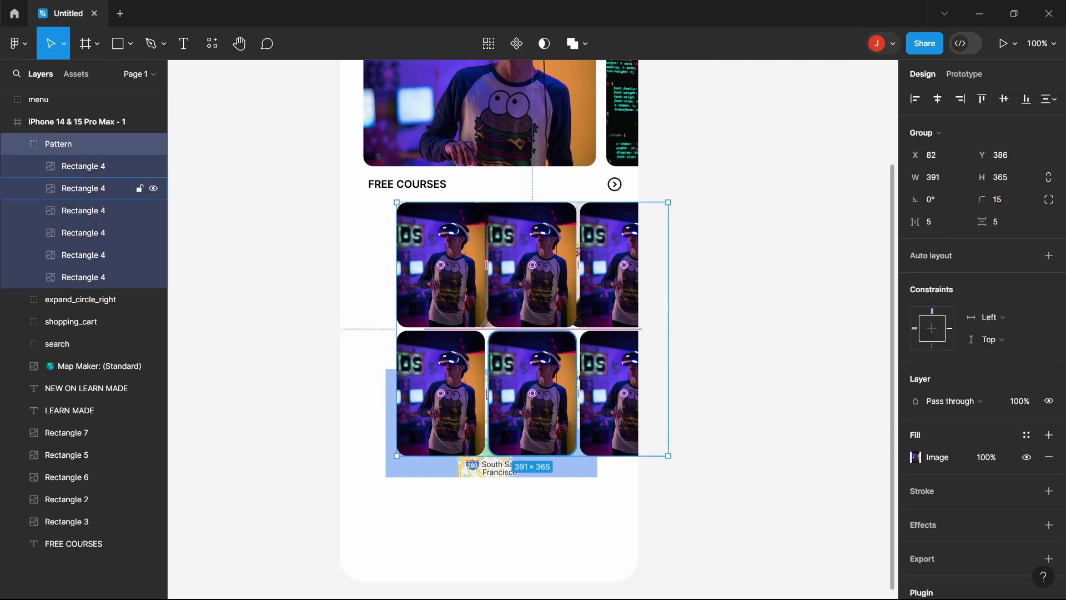
pyautogui.hotkey('ctrl', 'z')
pyautogui.hotkey('ctrl', 'z')
pyautogui.hotkey('ctrl', 'z')
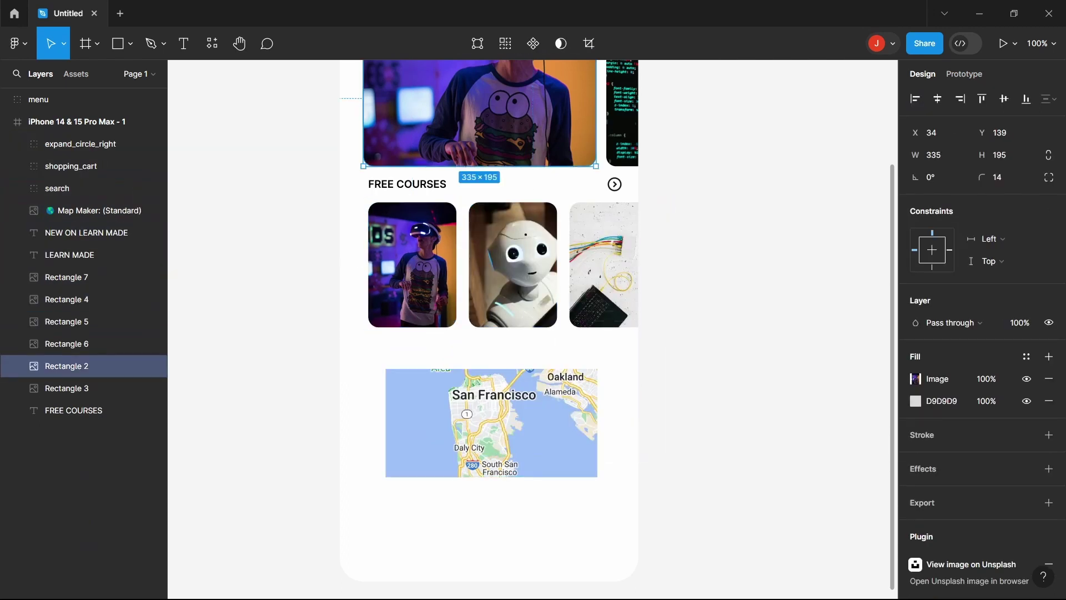
# Step: Try to generate responsive versions for all devices with the Responsify plugin
pyautogui.scroll(3, 532, 345)
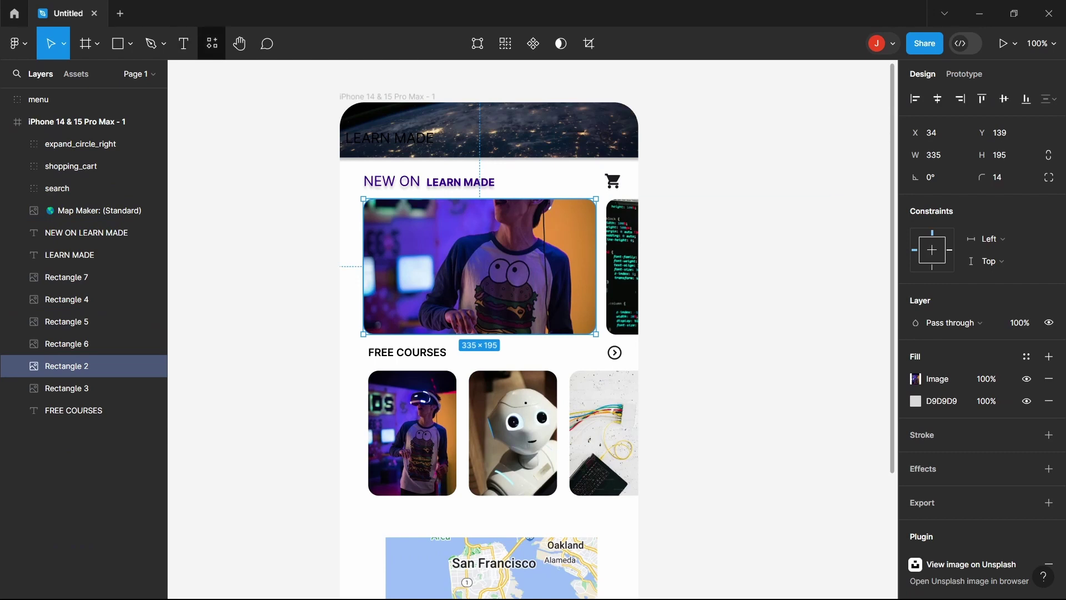
pyautogui.click(212, 43)
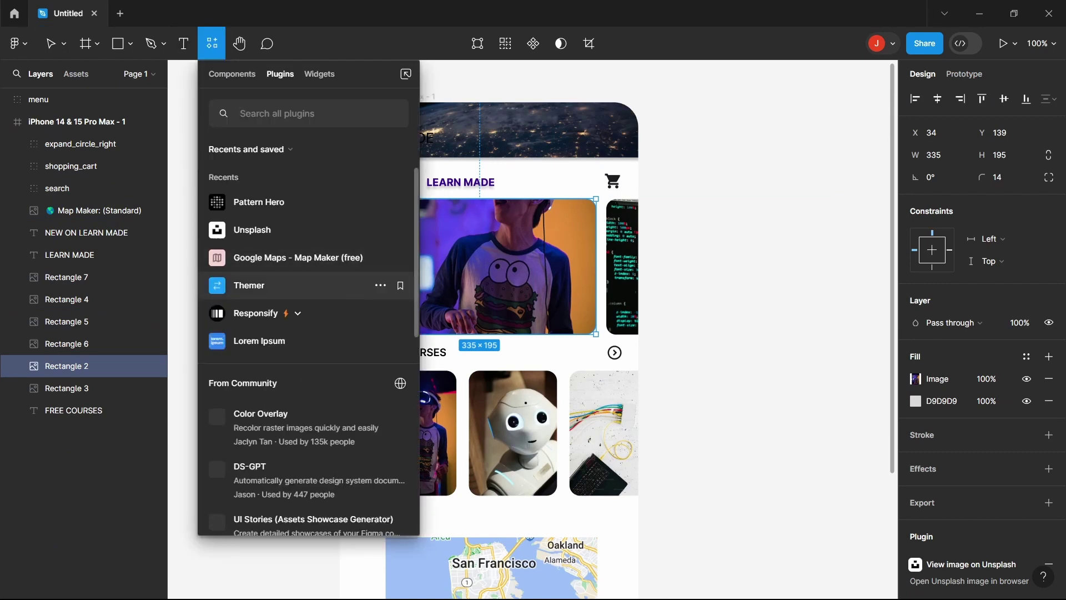
pyautogui.click(299, 313)
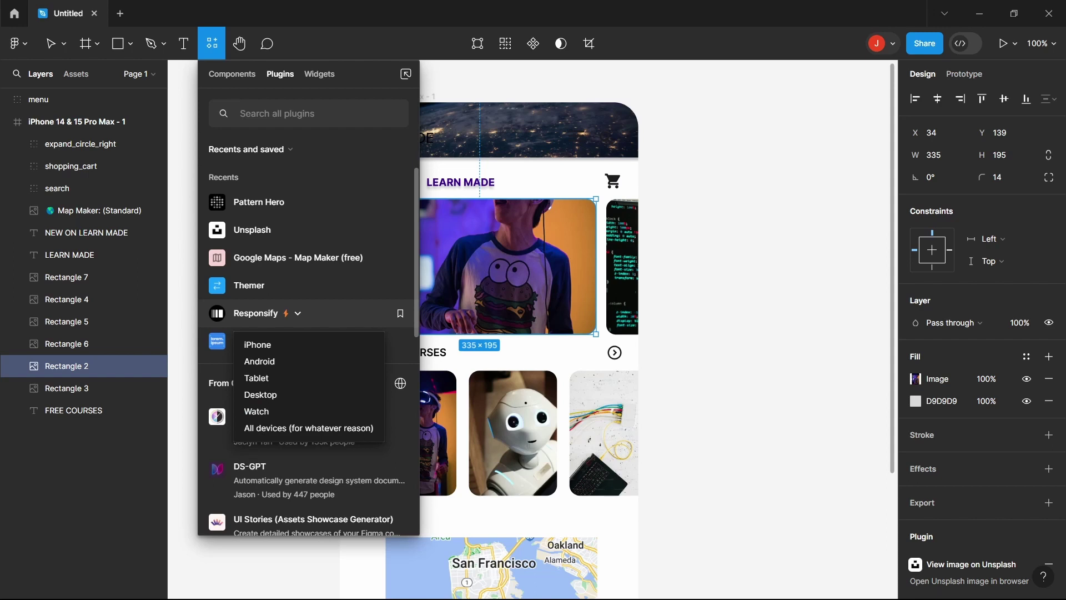
pyautogui.click(308, 428)
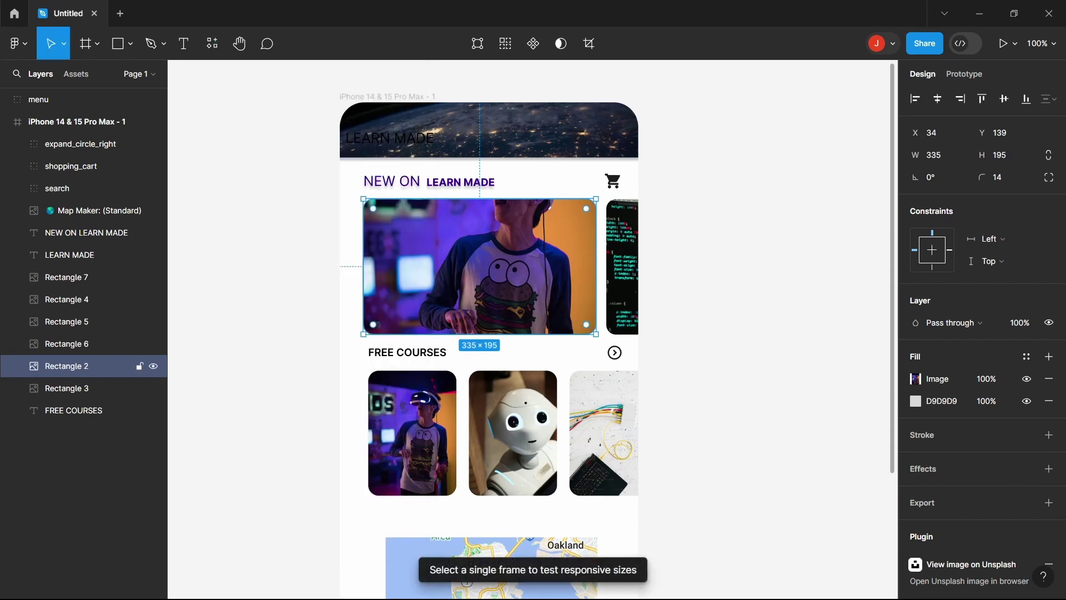
pyautogui.scroll(8, 513, 333)
pyautogui.scroll(-6, 513, 333)
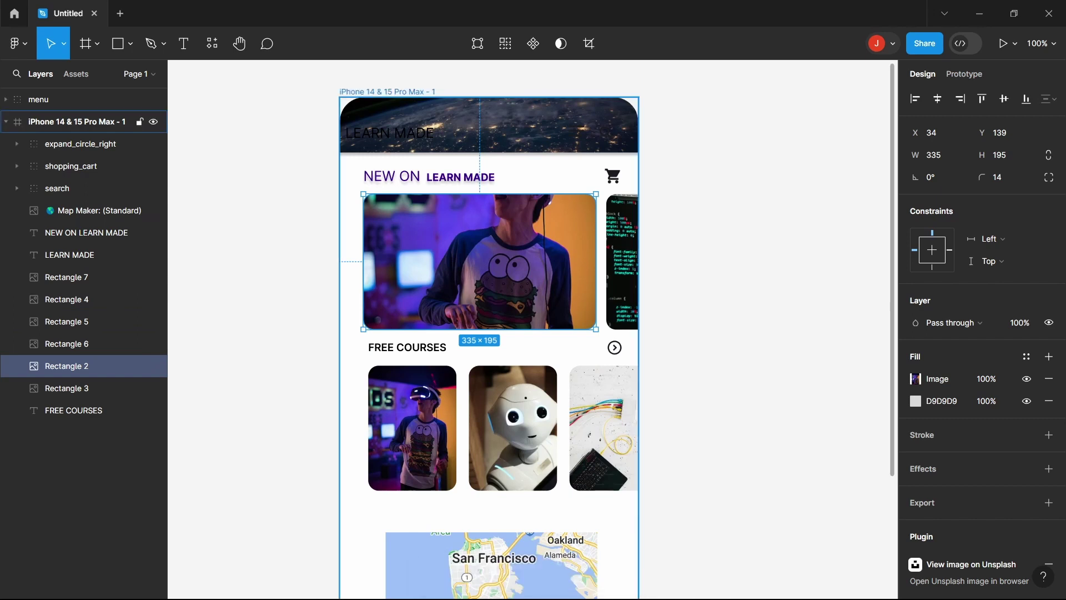
# Step: Replace the large NEW ON LEARN MADE image with the teal and red abstract photo from the Lorem Ipsum plugin, then close the plugin
pyautogui.click(212, 43)
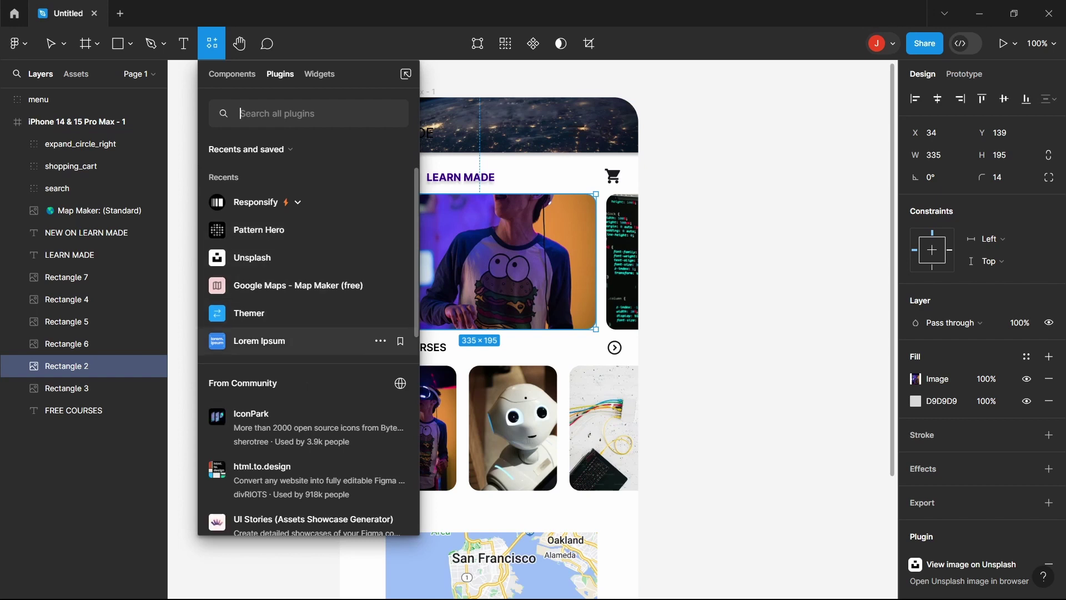
pyautogui.click(259, 340)
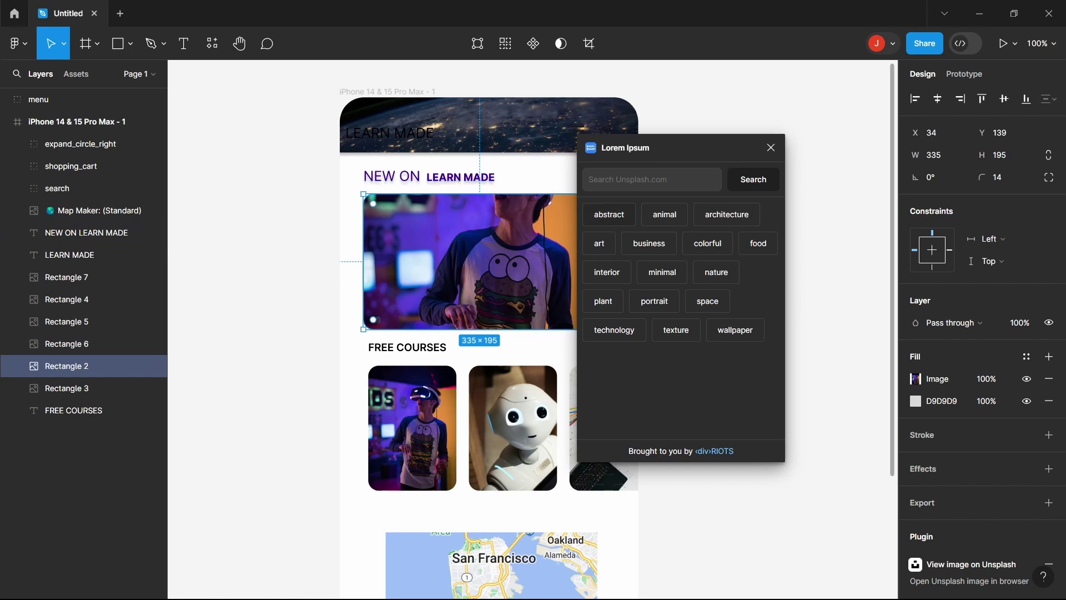
pyautogui.click(609, 214)
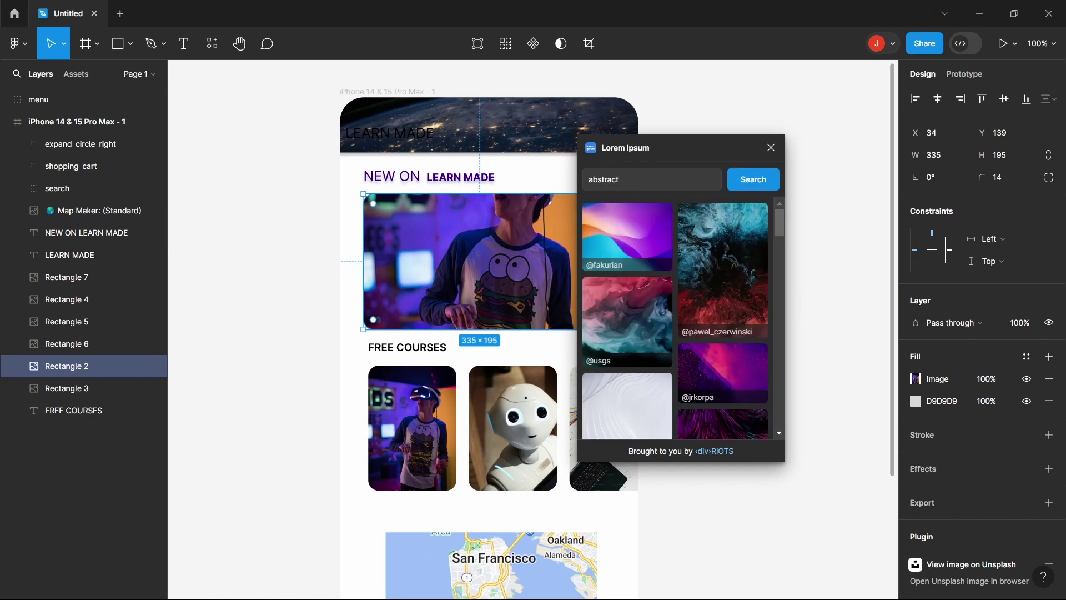
pyautogui.click(723, 269)
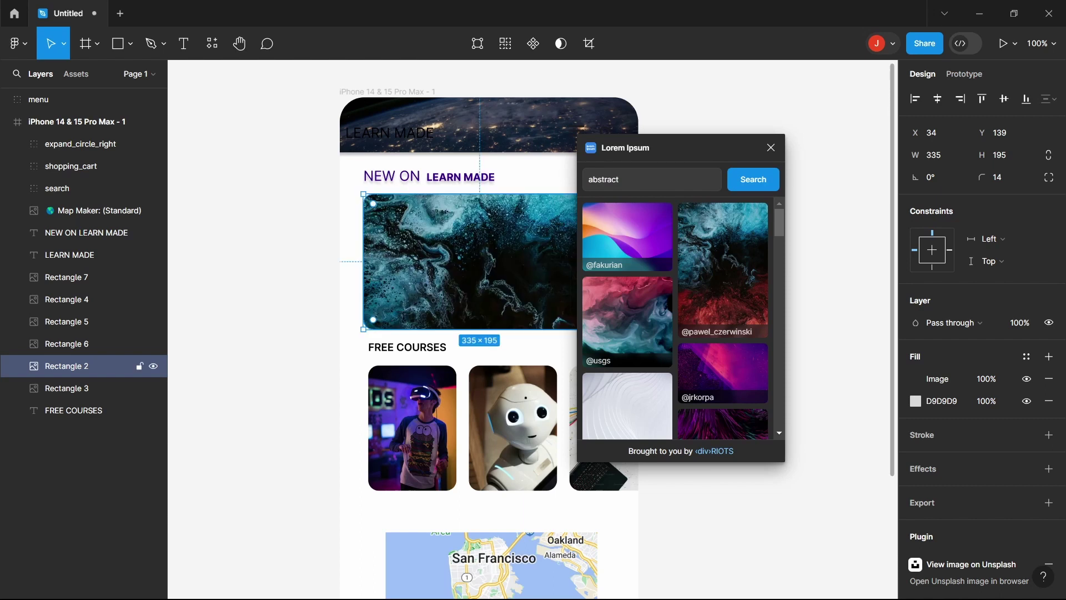
pyautogui.press('Escape')
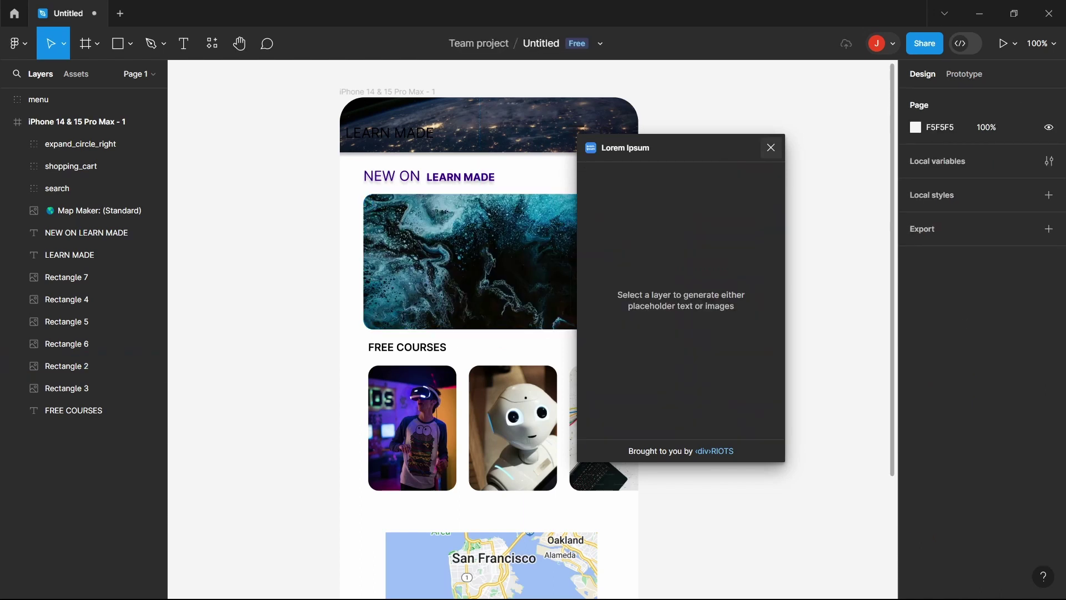
pyautogui.click(771, 148)
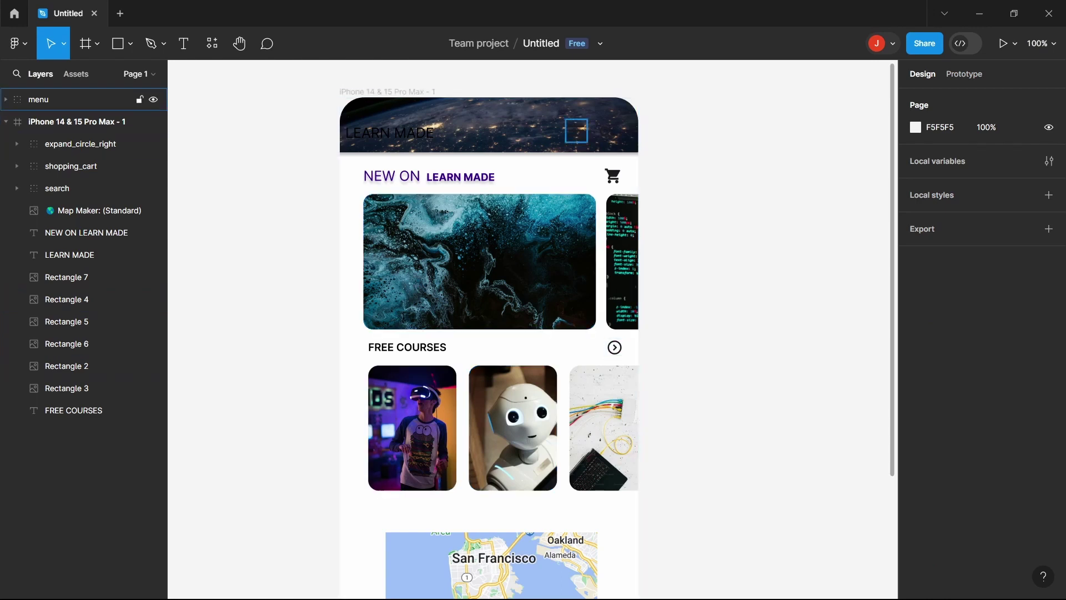
# Step: Look through the available plugins, including the Development list and the Recents and saved list
pyautogui.click(213, 44)
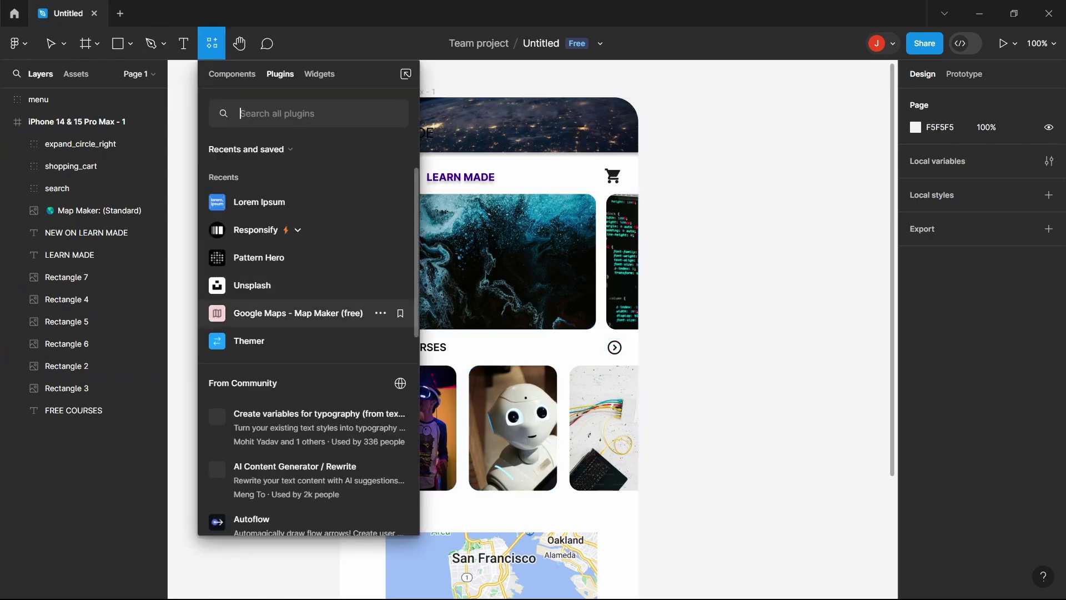
pyautogui.rightClick(533, 158)
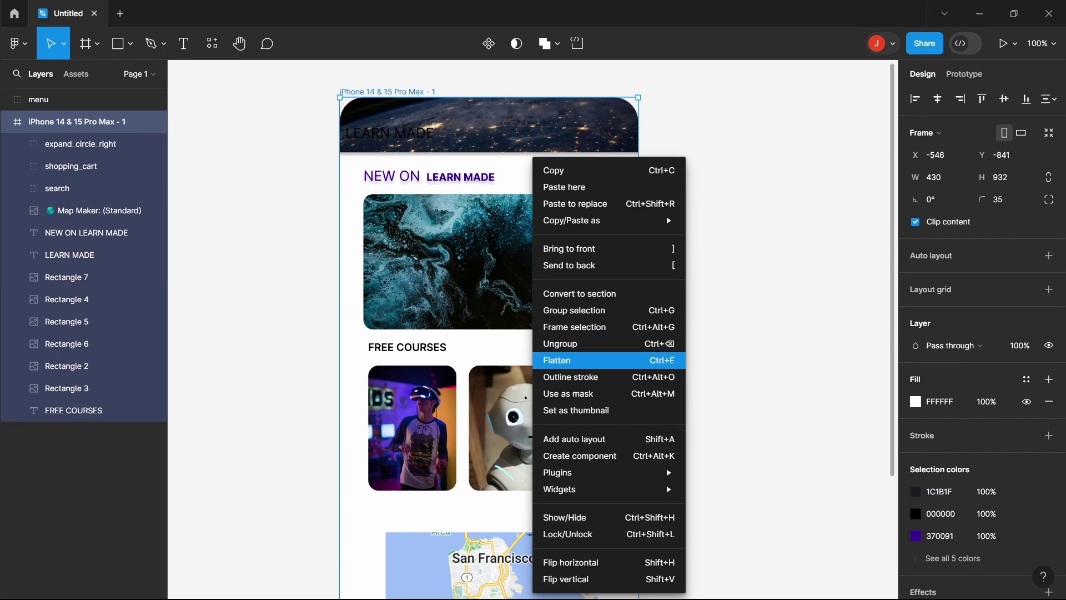
pyautogui.moveTo(583, 472)
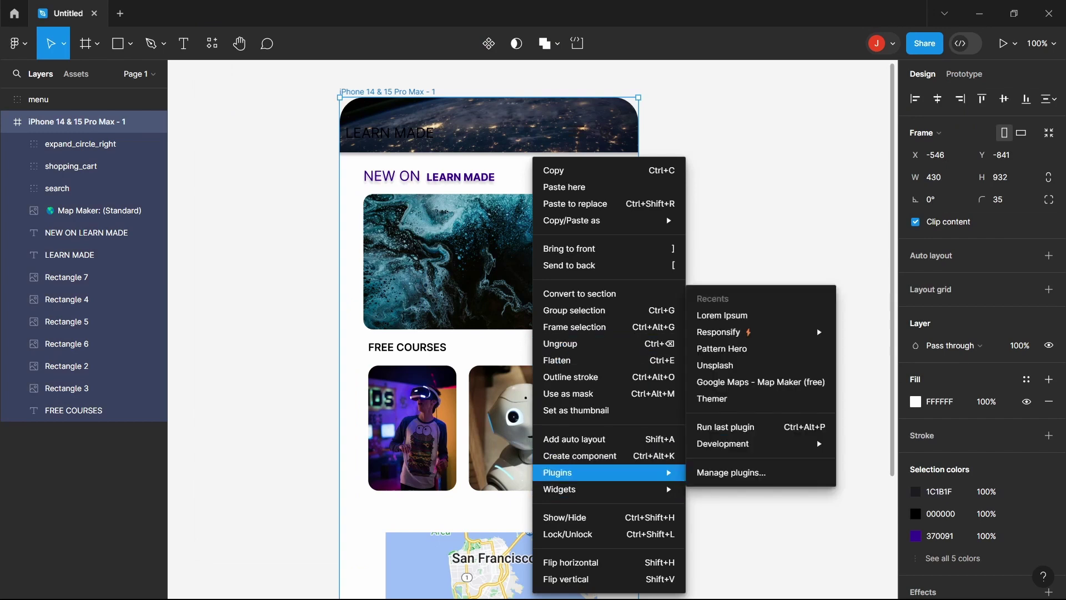
pyautogui.moveTo(722, 332)
pyautogui.press('Escape')
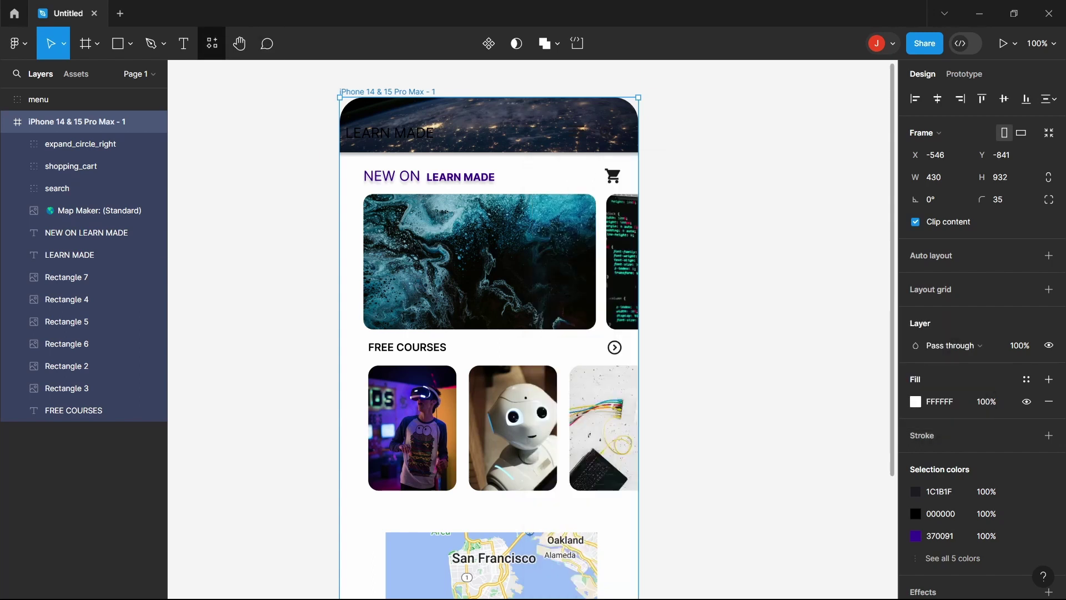
pyautogui.hotkey('shift', 'i')
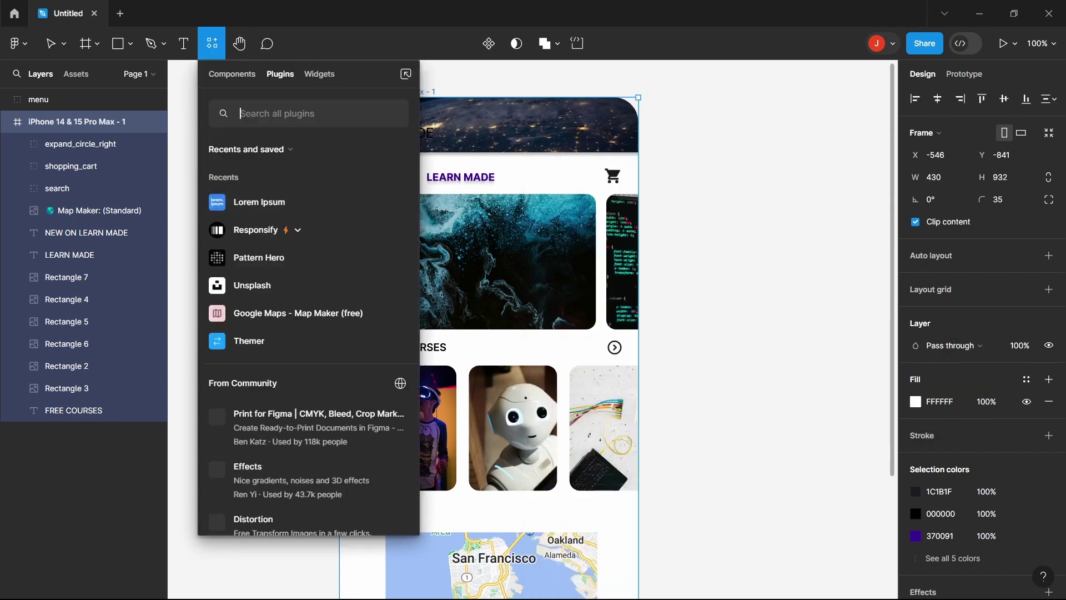
pyautogui.click(251, 150)
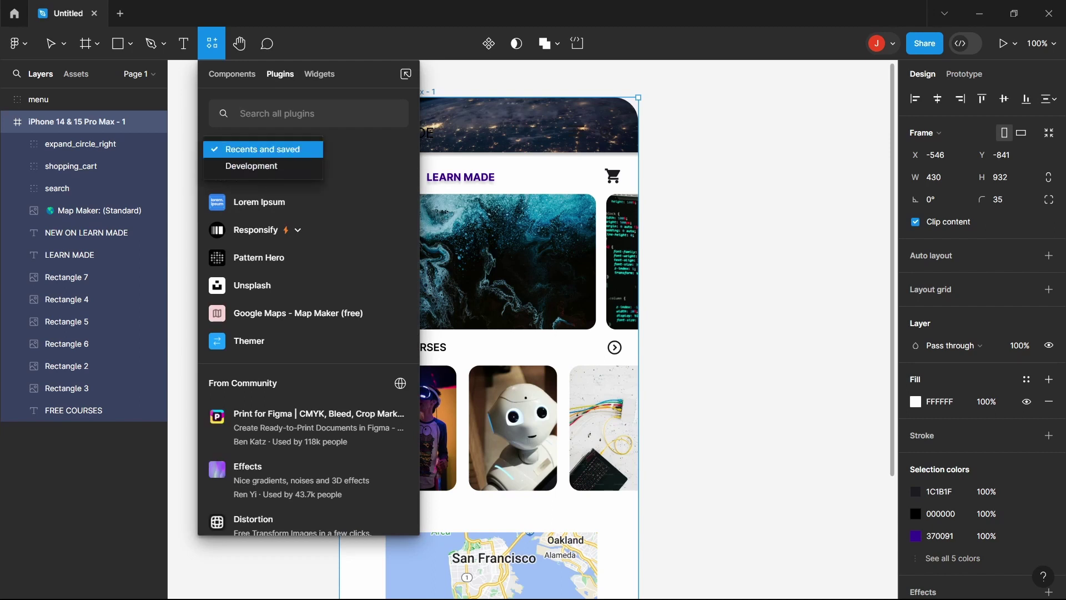
pyautogui.click(255, 149)
pyautogui.click(256, 150)
pyautogui.click(252, 166)
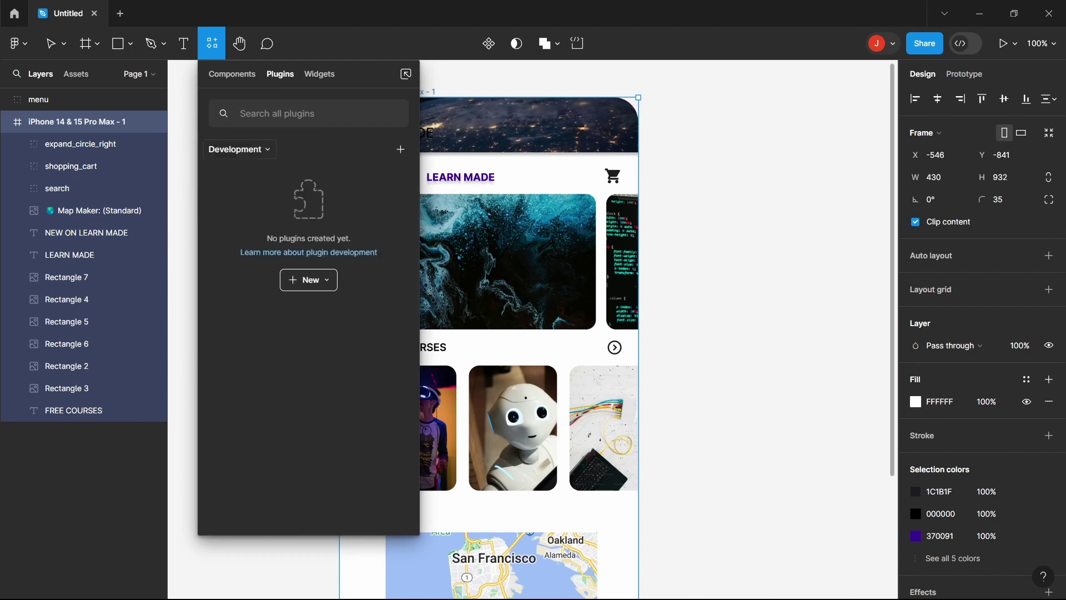
pyautogui.click(239, 149)
pyautogui.click(261, 131)
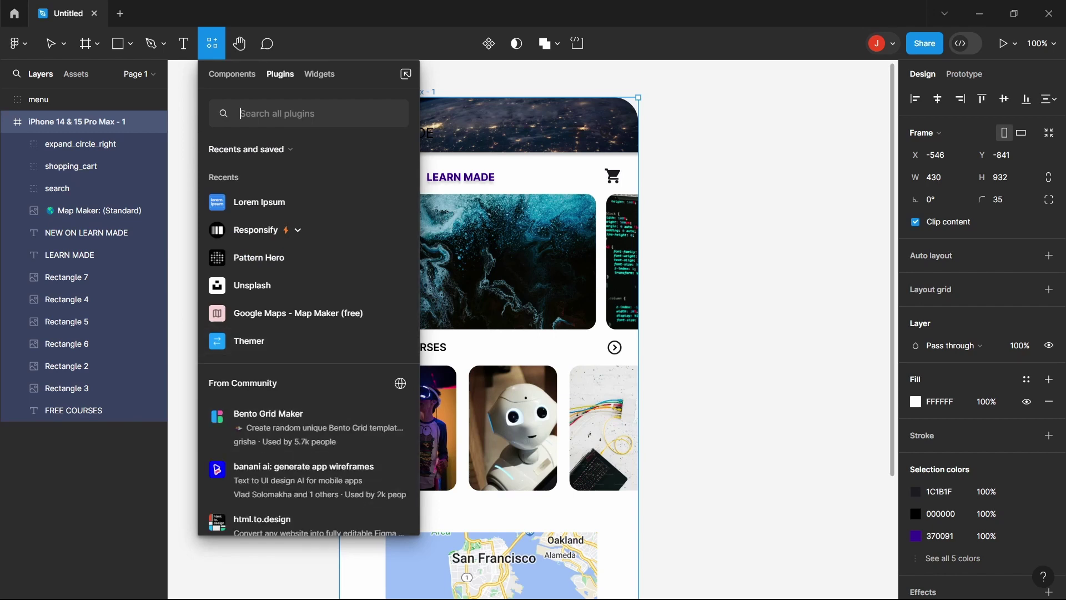
# Step: Find and run the IconScout plugin and insert its Business Investor animation as a GIF
pyautogui.write('ic')
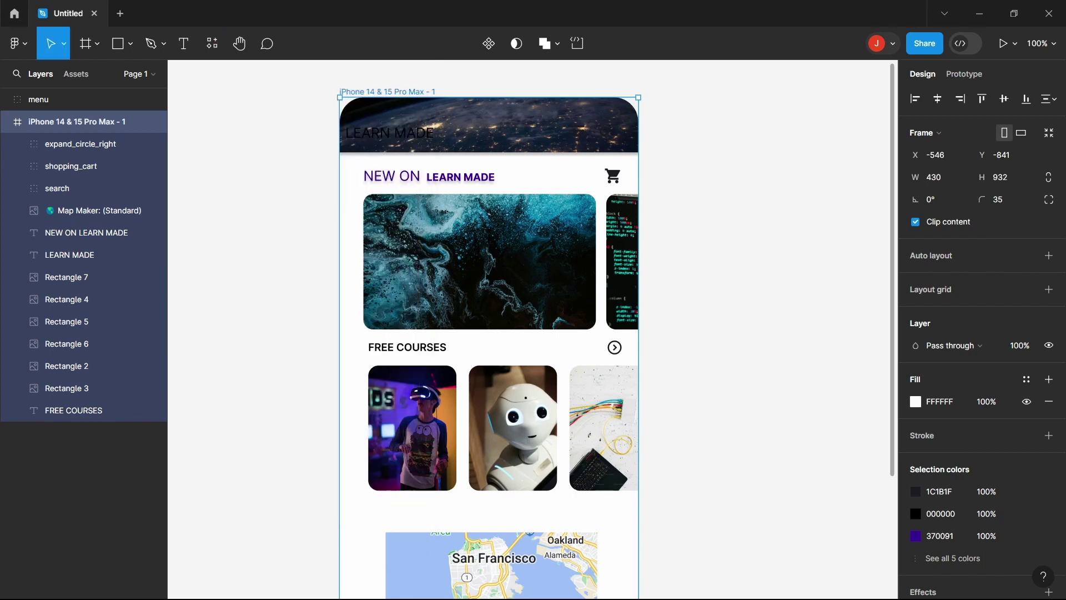
pyautogui.click(264, 172)
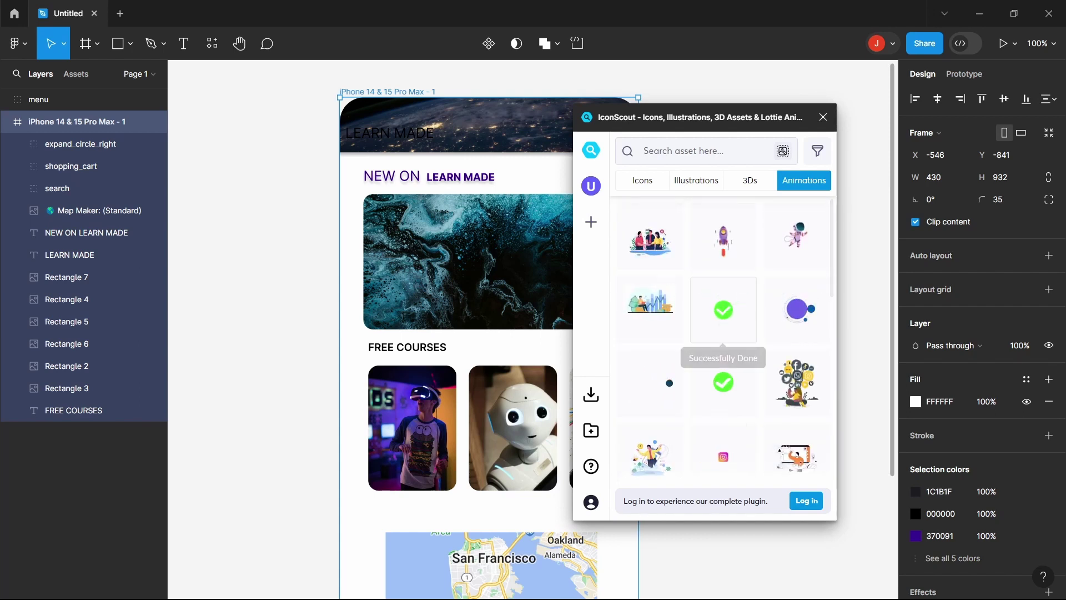
pyautogui.click(650, 309)
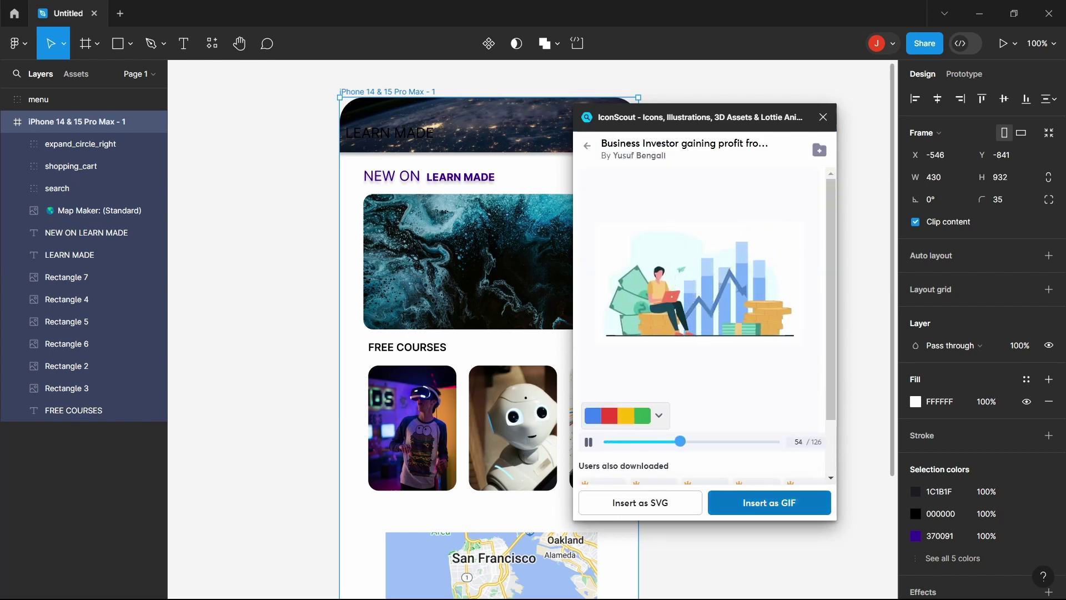
pyautogui.click(769, 502)
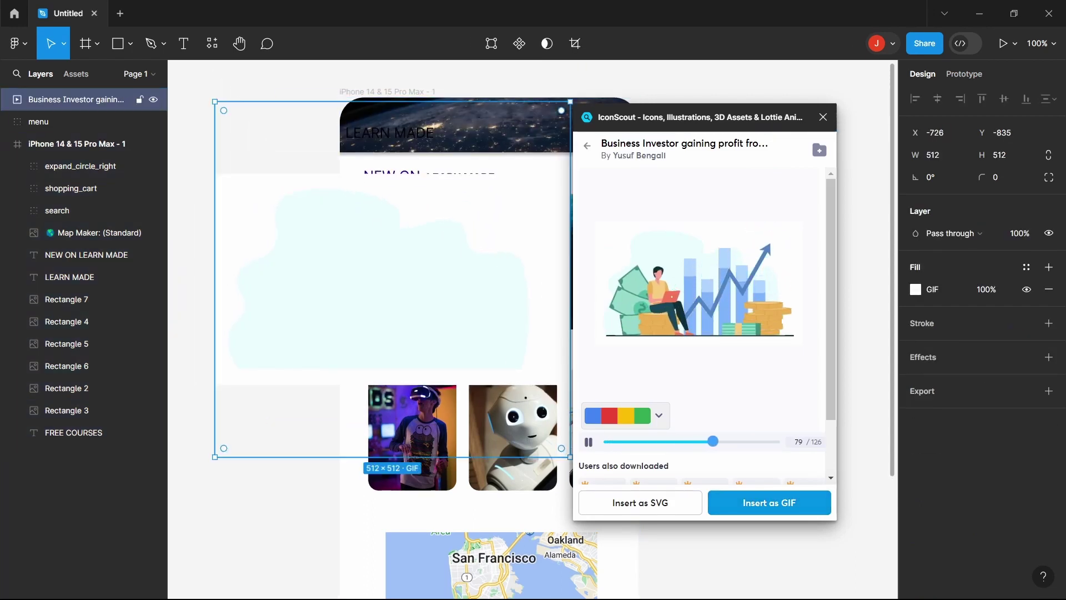
# Step: Try the Business Investor animation at 273 × 307 over the FREE COURSES images
pyautogui.moveTo(392, 279); pyautogui.dragTo(340, 255)
pyautogui.moveTo(518, 433); pyautogui.dragTo(351, 290)
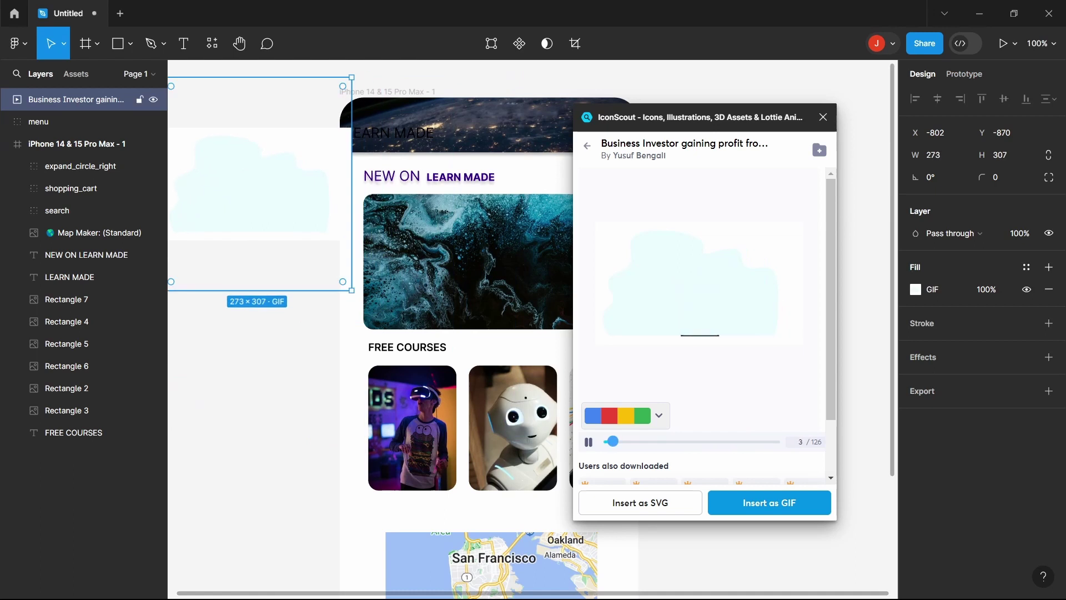
pyautogui.moveTo(257, 185); pyautogui.dragTo(474, 459)
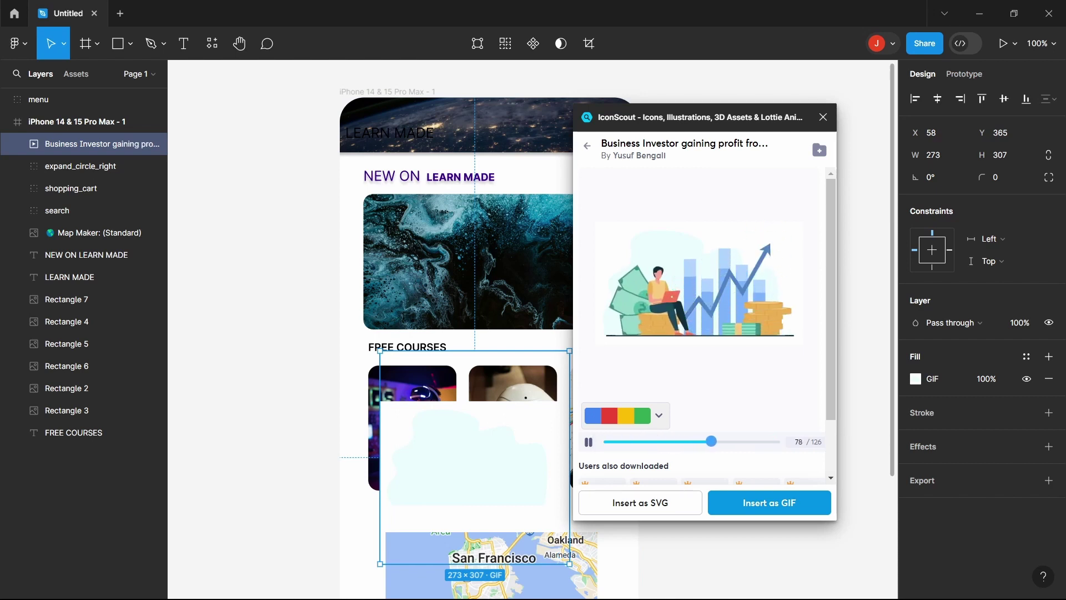
# Step: Delete the Business Investor animation and fill the first FREE COURSES image with IconScout's Instagram Button animation as a GIF
pyautogui.click(587, 146)
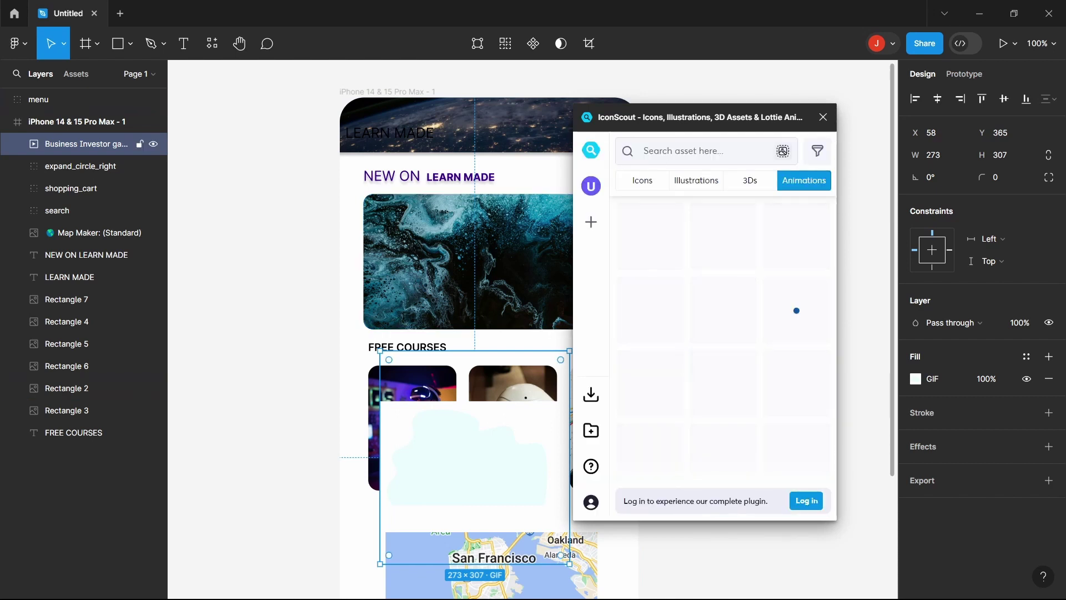
pyautogui.press('Delete')
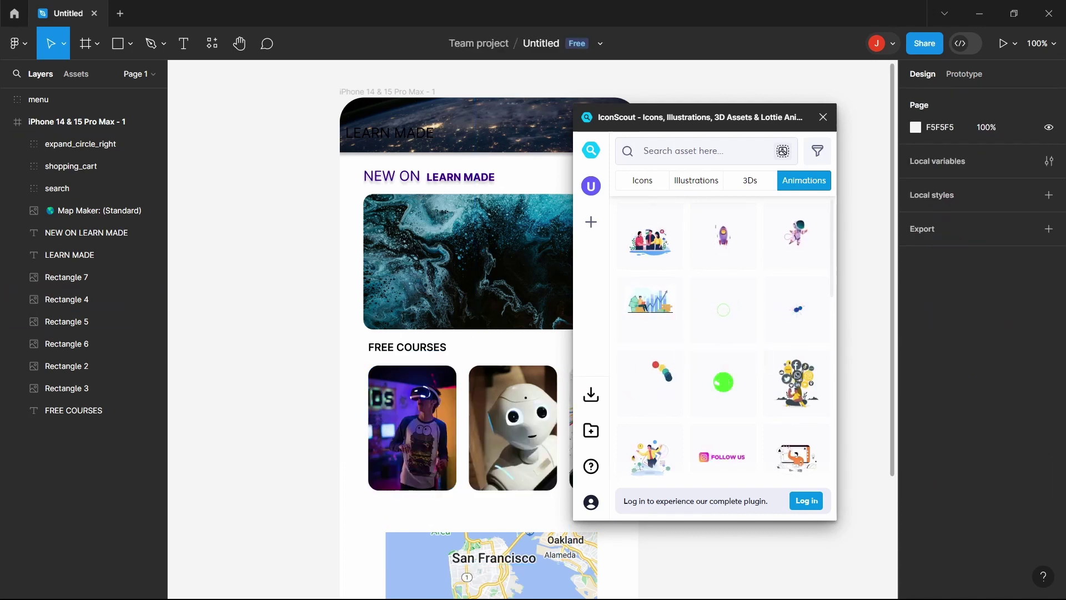
pyautogui.scroll(-2, 739, 333)
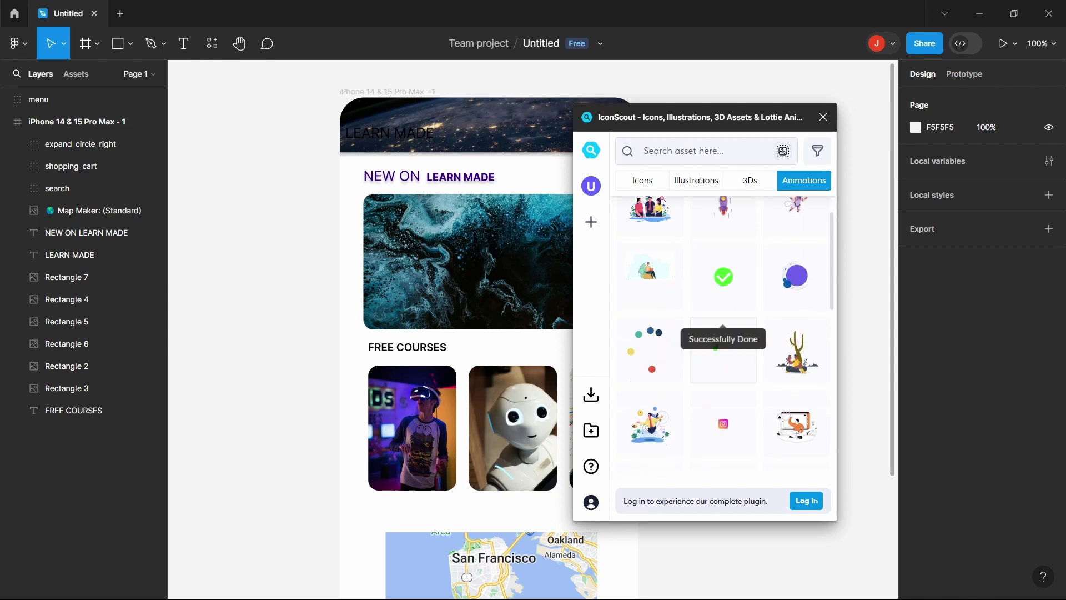
pyautogui.click(723, 389)
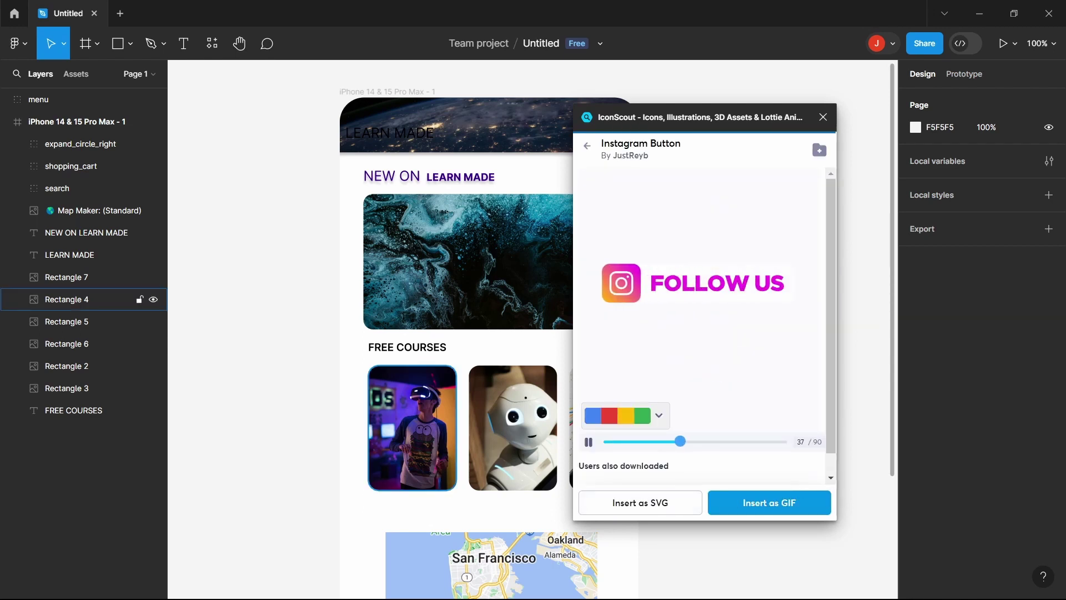
pyautogui.click(414, 433)
pyautogui.click(769, 502)
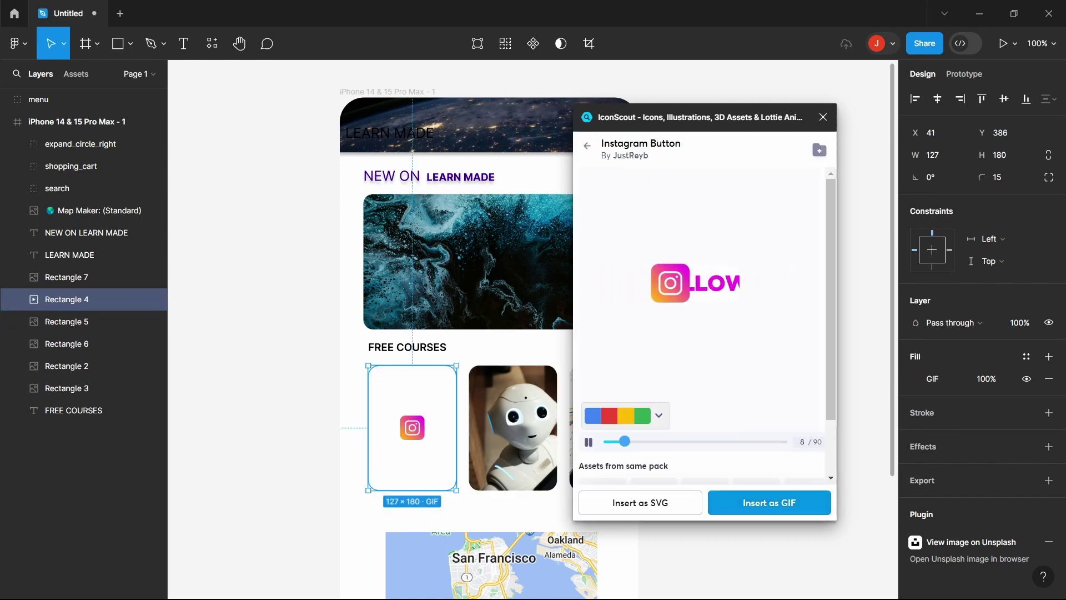
pyautogui.click(311, 427)
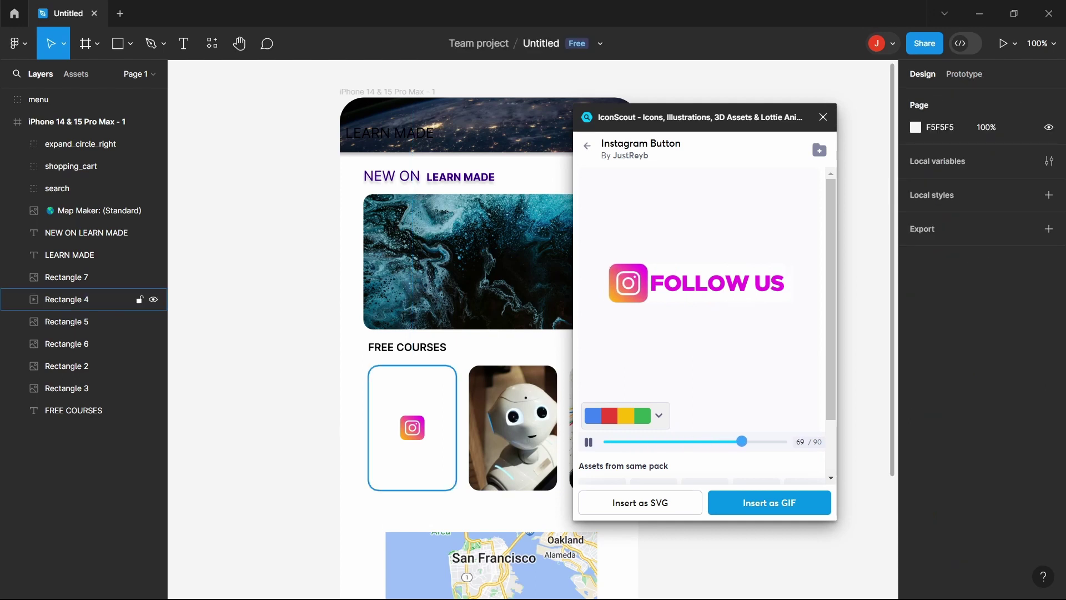
pyautogui.click(412, 428)
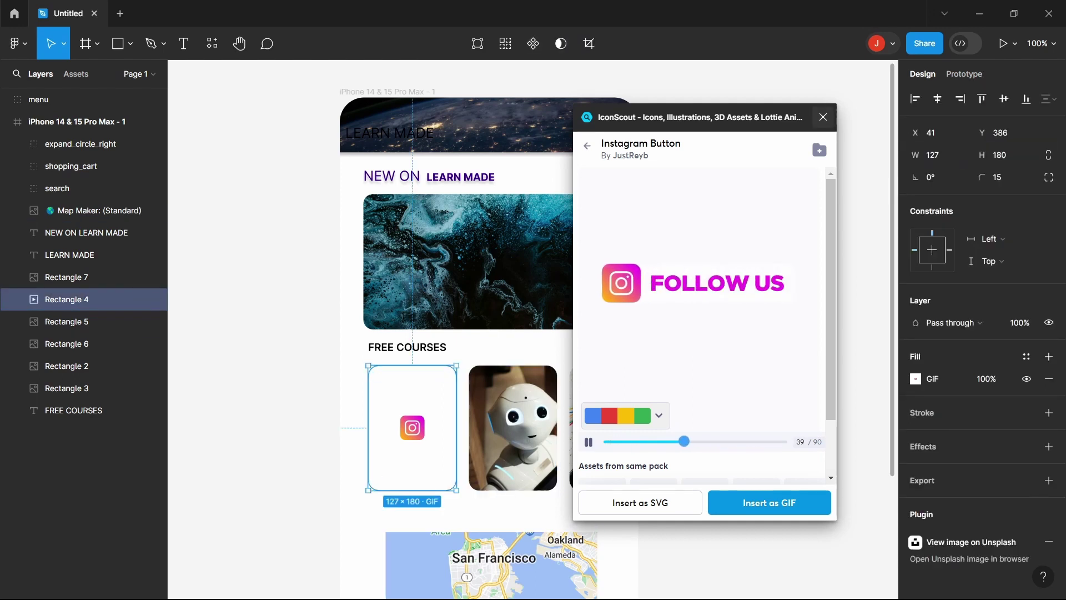
pyautogui.click(824, 117)
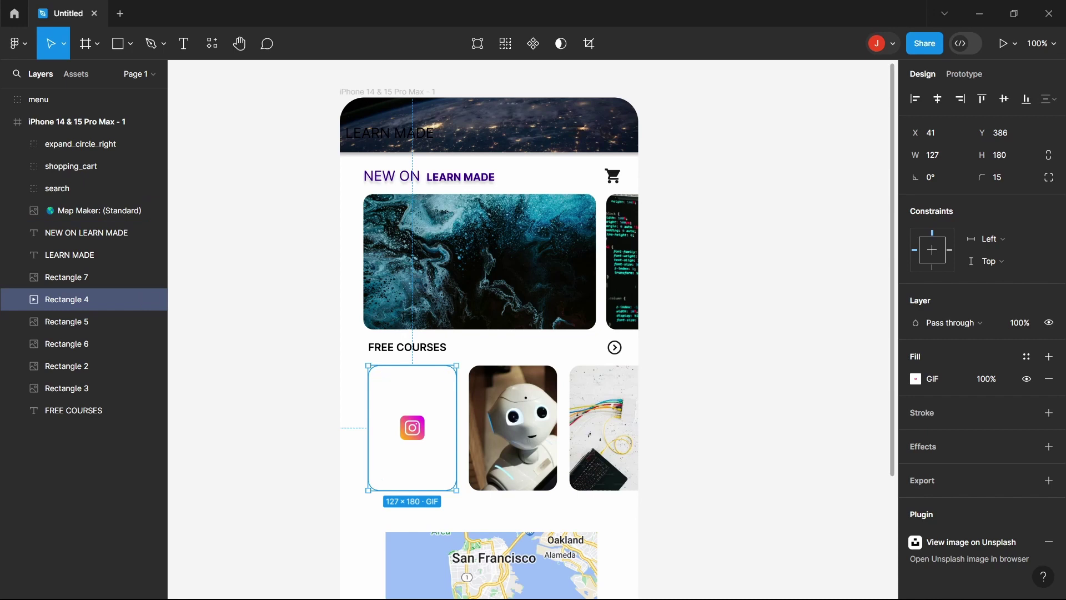
# Step: Run the IconScout plugin again on the iPhone frame and insert its instagram icon as an SVG
pyautogui.rightClick(523, 158)
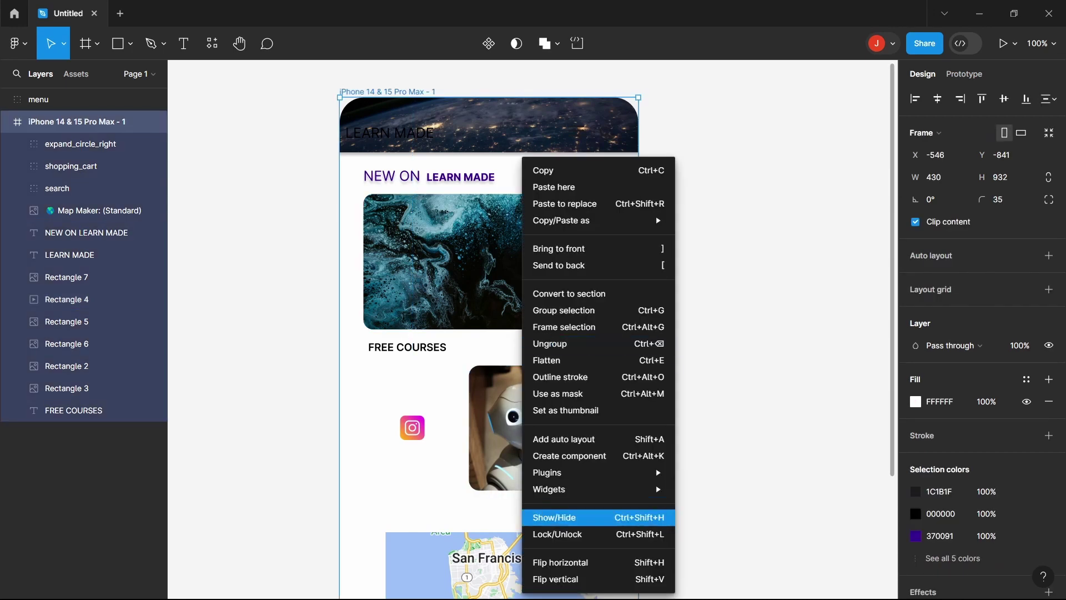
pyautogui.moveTo(550, 472)
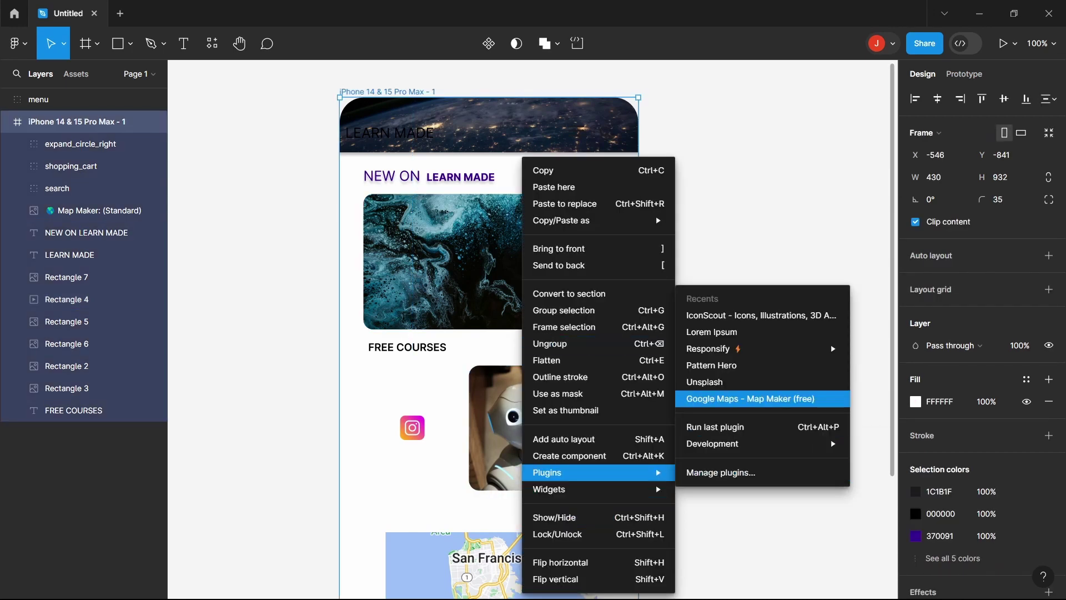
pyautogui.click(761, 315)
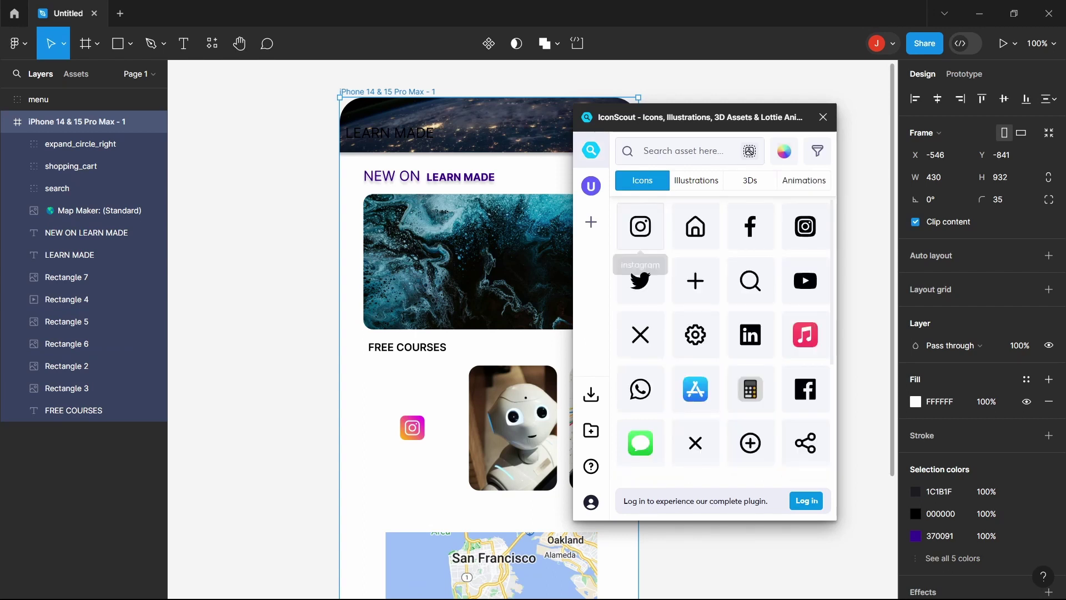
pyautogui.click(640, 226)
pyautogui.click(769, 502)
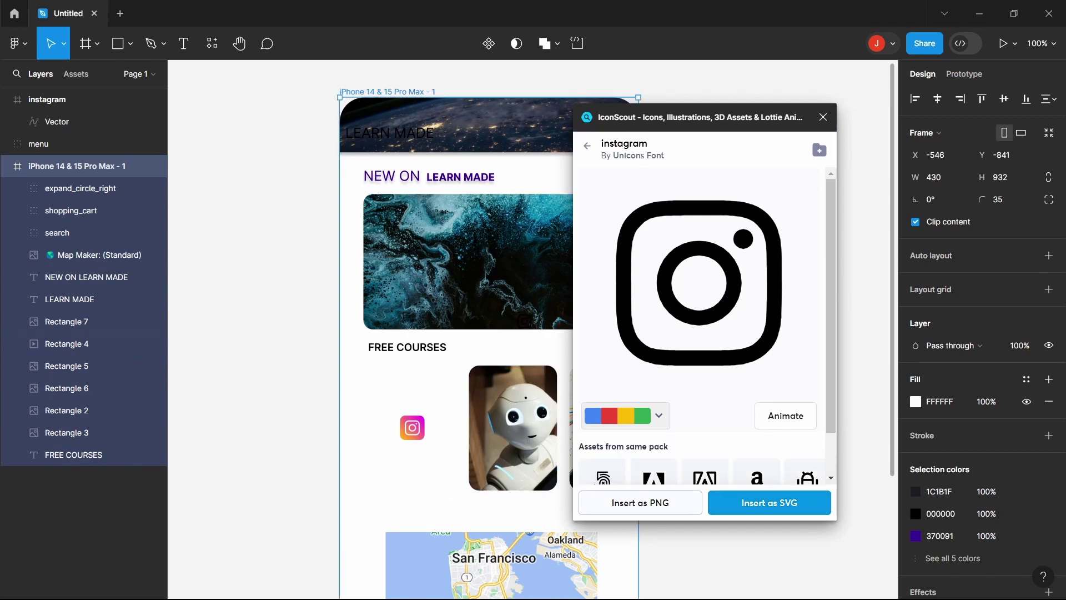
pyautogui.click(83, 411)
pyautogui.click(244, 400)
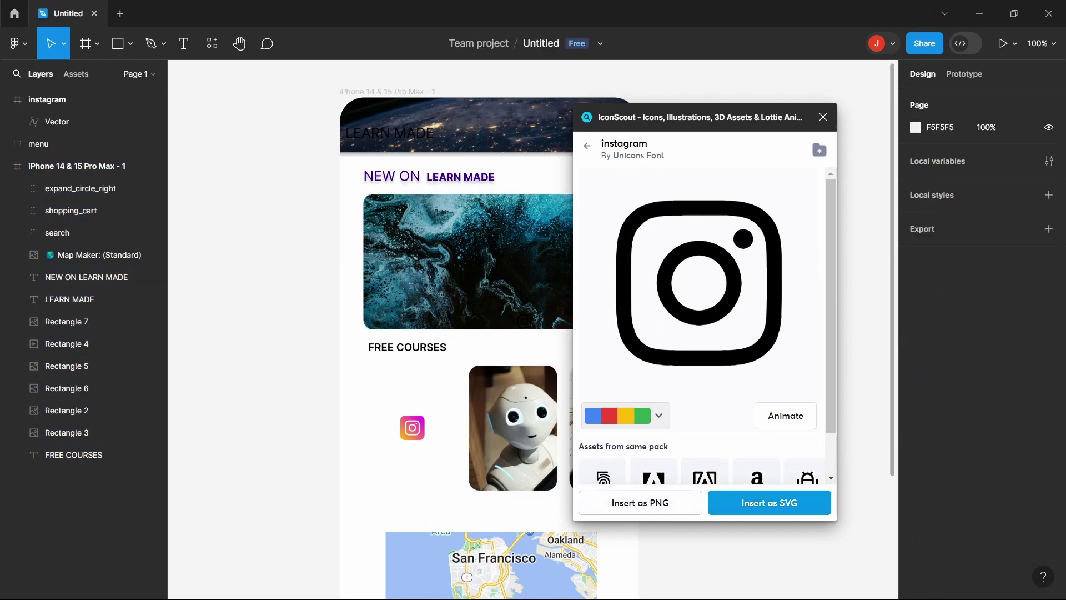
# Step: Insert the instagram icon as a PNG, move it toward the frame's upper-left corner, and replace it with the SVG version
pyautogui.click(640, 502)
pyautogui.moveTo(389, 222); pyautogui.dragTo(433, 354)
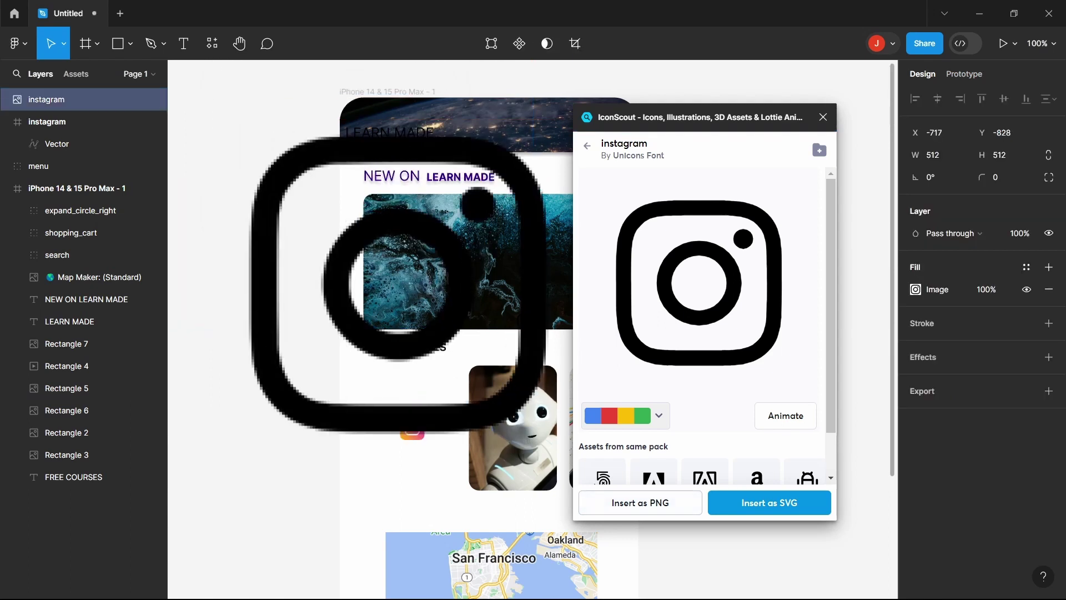
pyautogui.moveTo(538, 396); pyautogui.dragTo(506, 368)
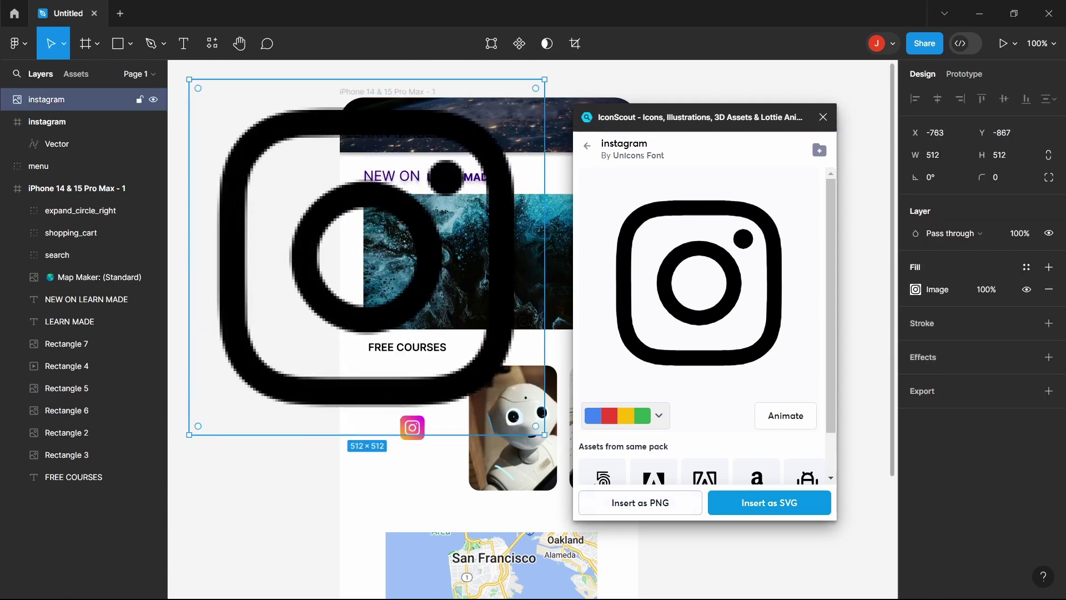
pyautogui.click(769, 503)
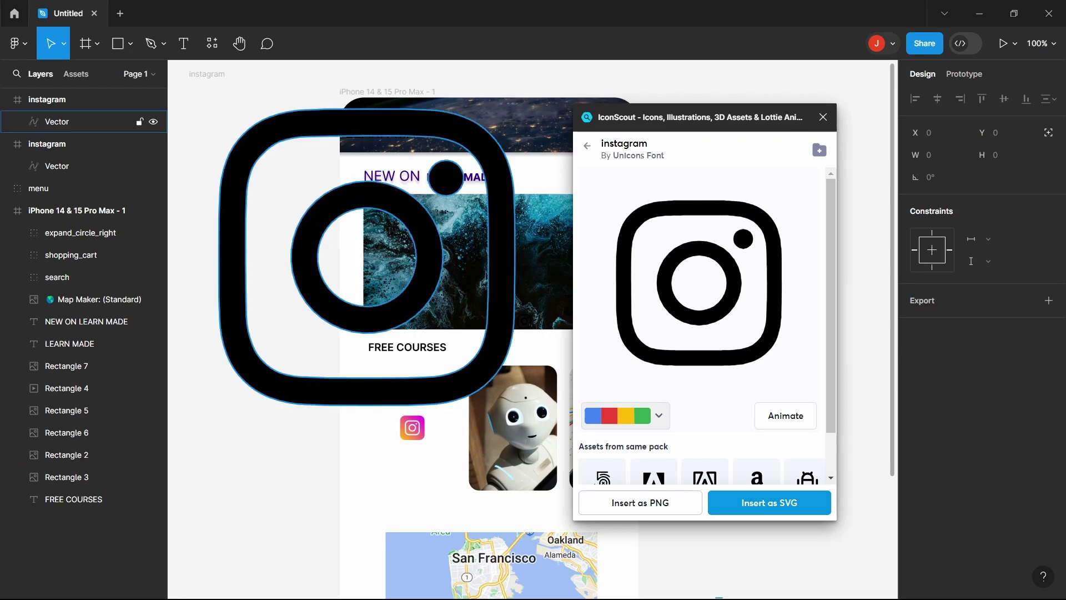
# Step: Shrink the large Instagram vector to about 31 × 31 and place it just after the FREE COURSES heading
pyautogui.click(84, 121)
pyautogui.moveTo(515, 405); pyautogui.dragTo(471, 340)
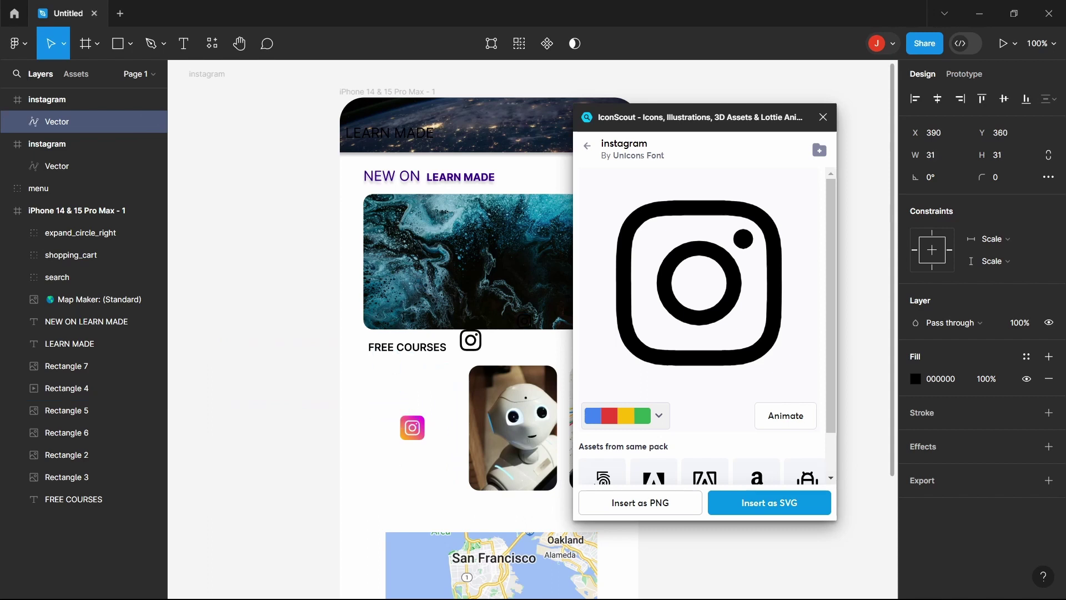
pyautogui.press('Escape')
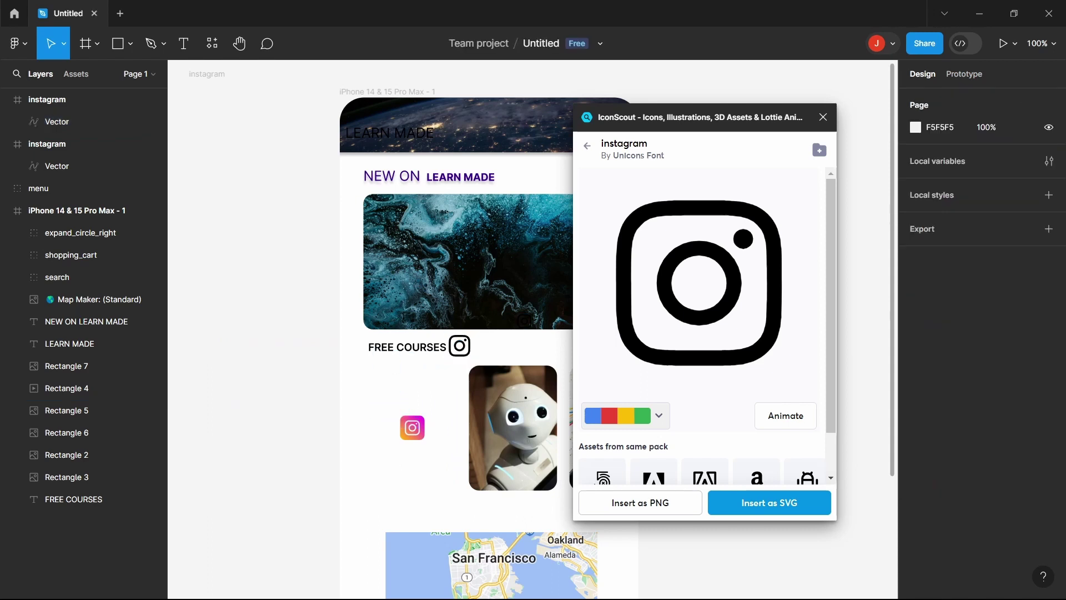
# Step: Look through the instagram icon's related assets and IconScout's Illustrations collection
pyautogui.scroll(-1, 459, 344)
pyautogui.scroll(-1, 701, 326)
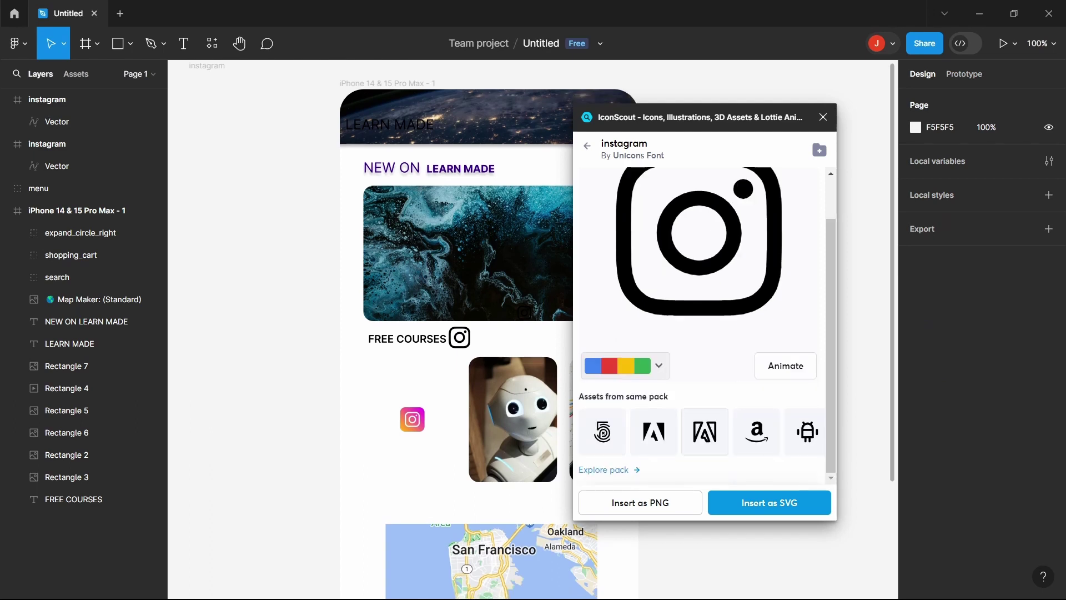
pyautogui.click(587, 146)
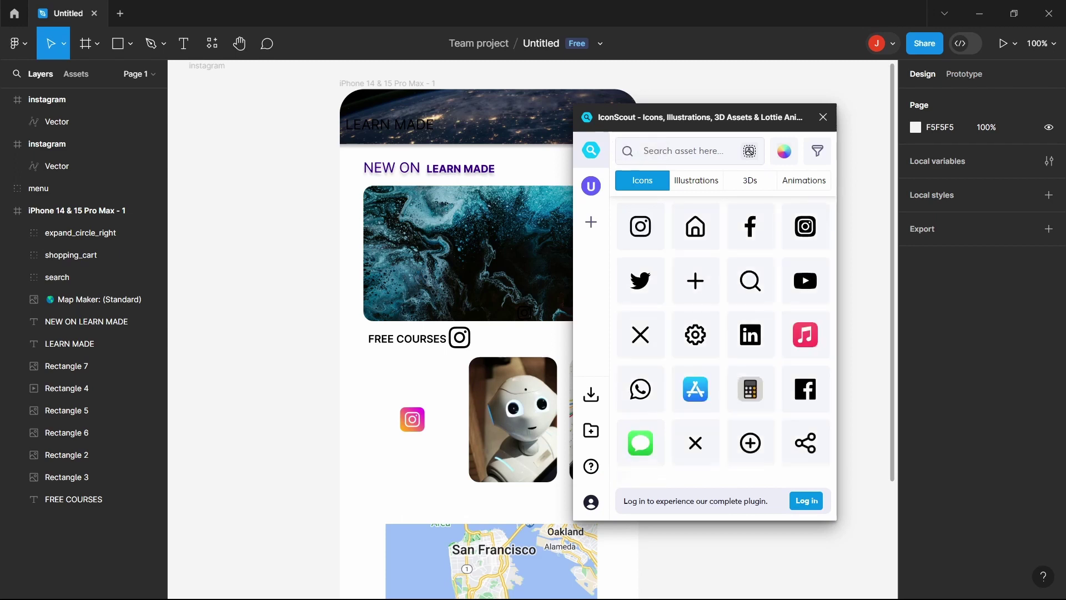
pyautogui.click(697, 181)
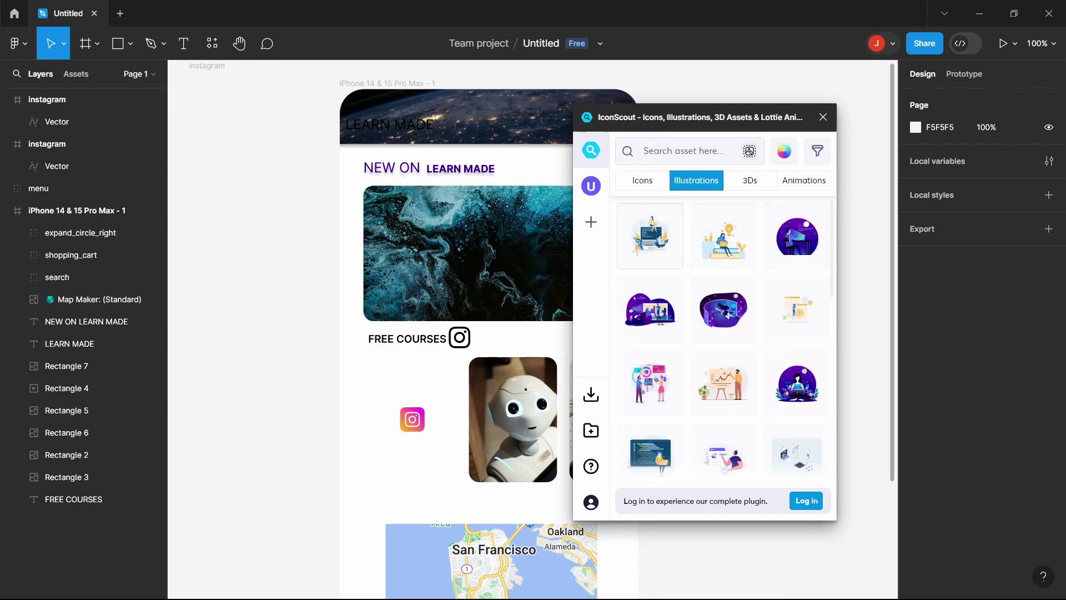
pyautogui.scroll(-4, 724, 335)
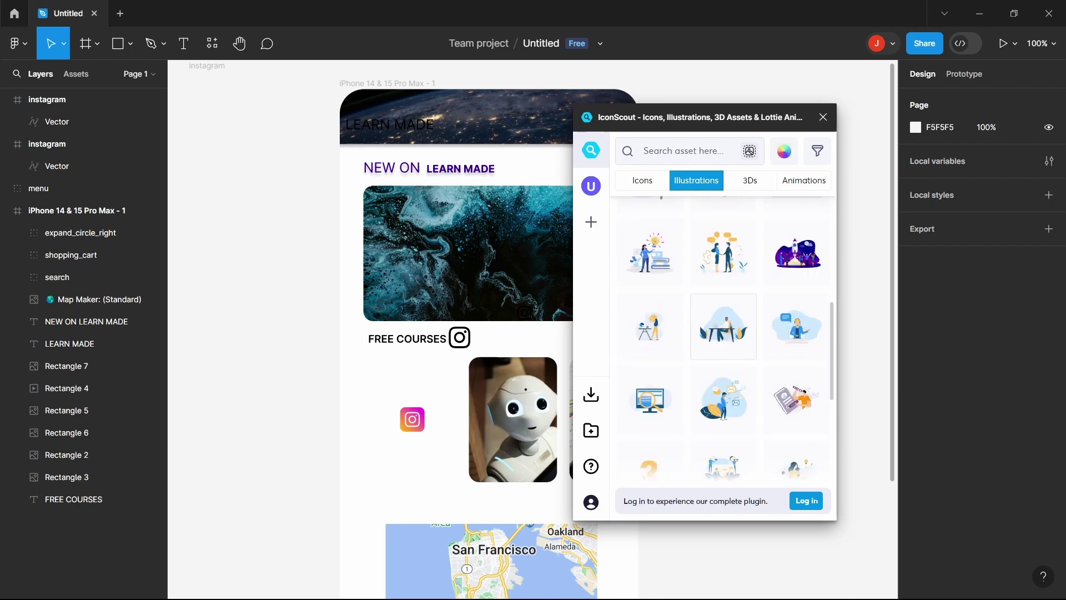
# Step: Browse IconScout's 3D assets and preview the Dashboard Growth model, then return to the 3D collection
pyautogui.click(750, 181)
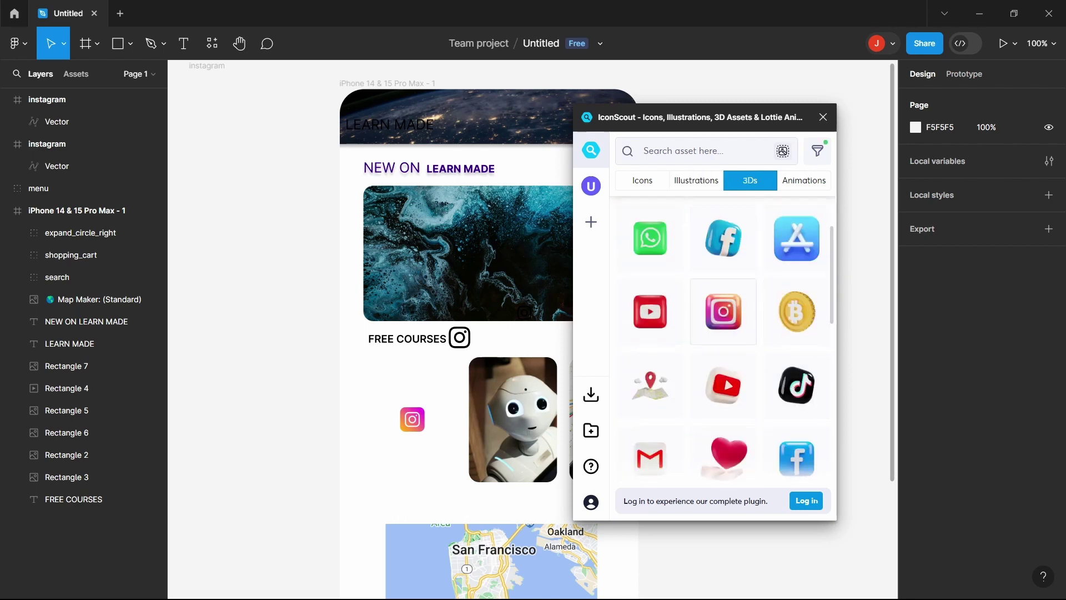
pyautogui.scroll(-5, 723, 333)
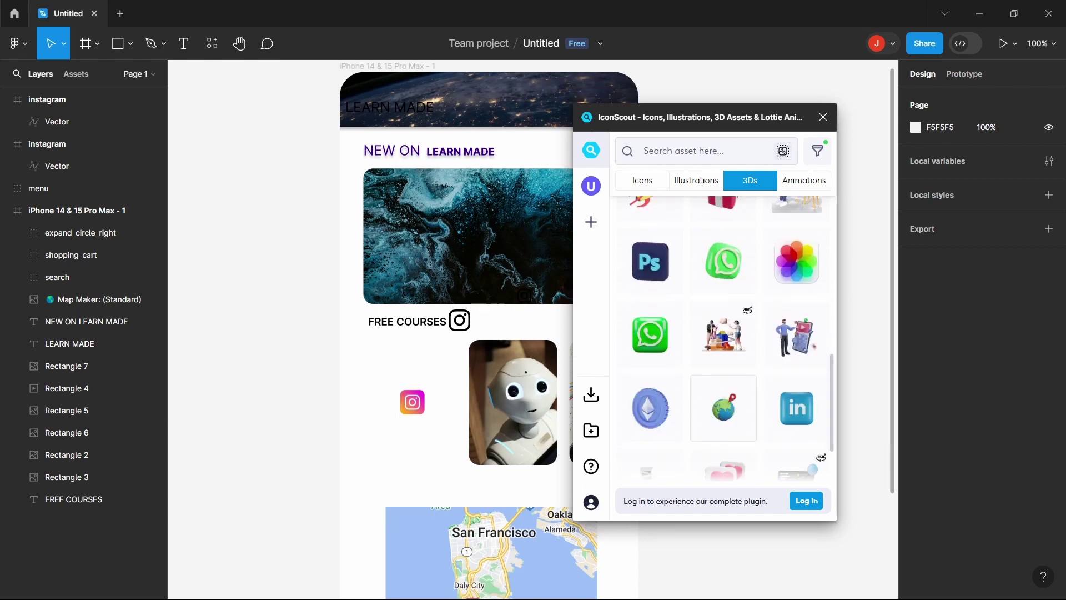
pyautogui.scroll(-3, 723, 334)
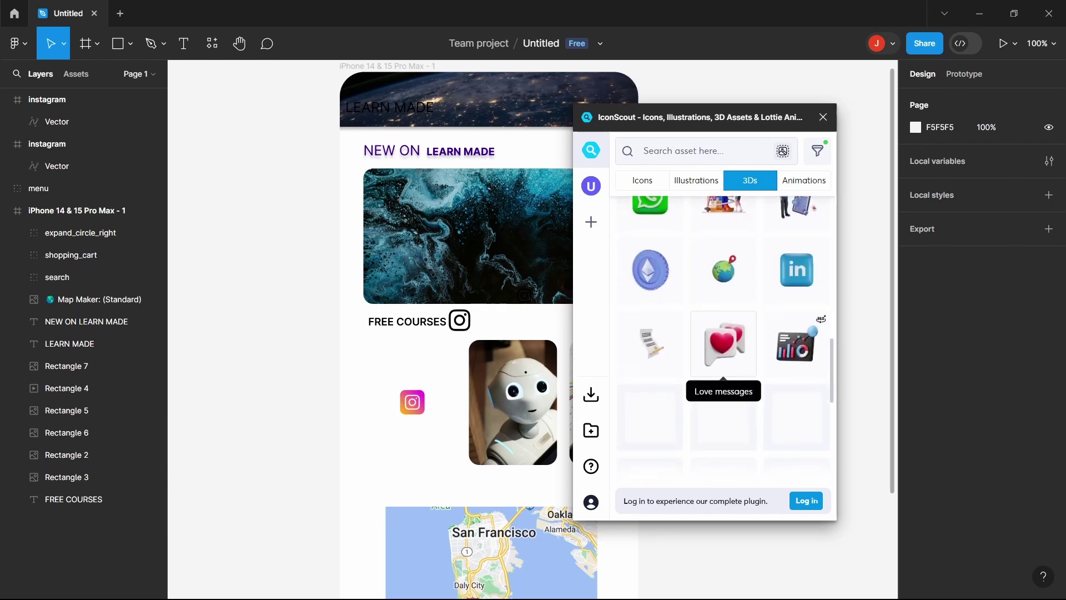
pyautogui.scroll(3, 723, 333)
pyautogui.scroll(-3, 723, 333)
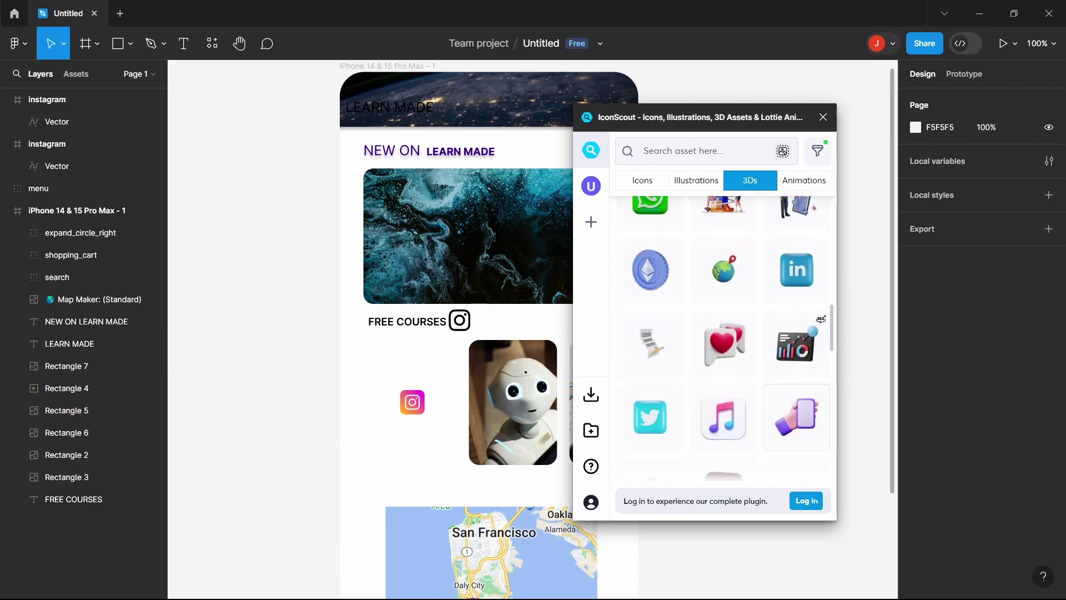
pyautogui.click(795, 355)
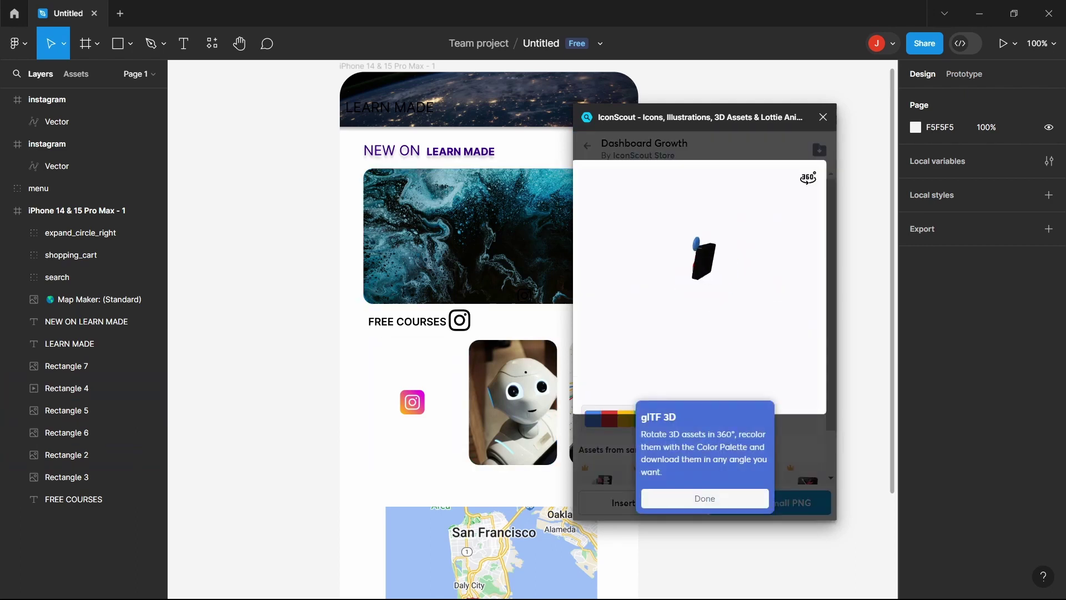
pyautogui.click(705, 498)
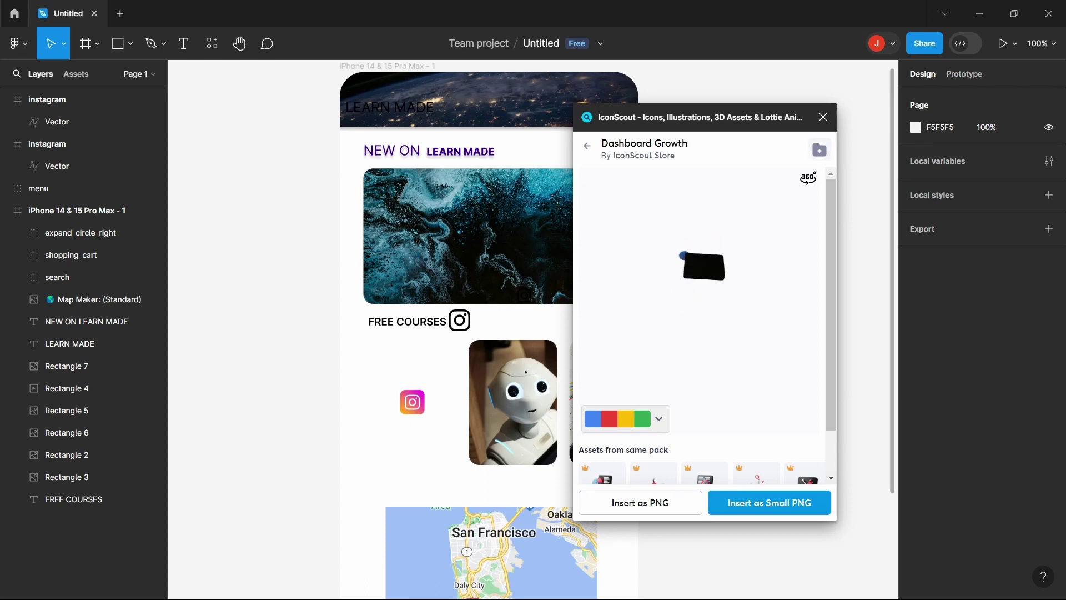
pyautogui.click(587, 145)
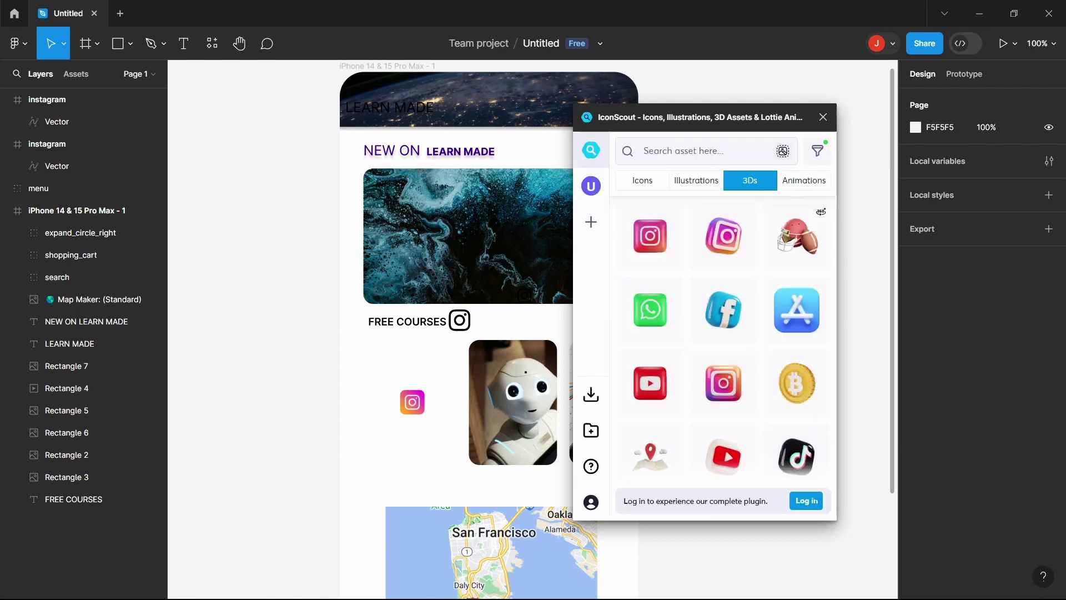
# Step: Browse IconScout's Animations collection and open the Setting gear animation
pyautogui.click(804, 181)
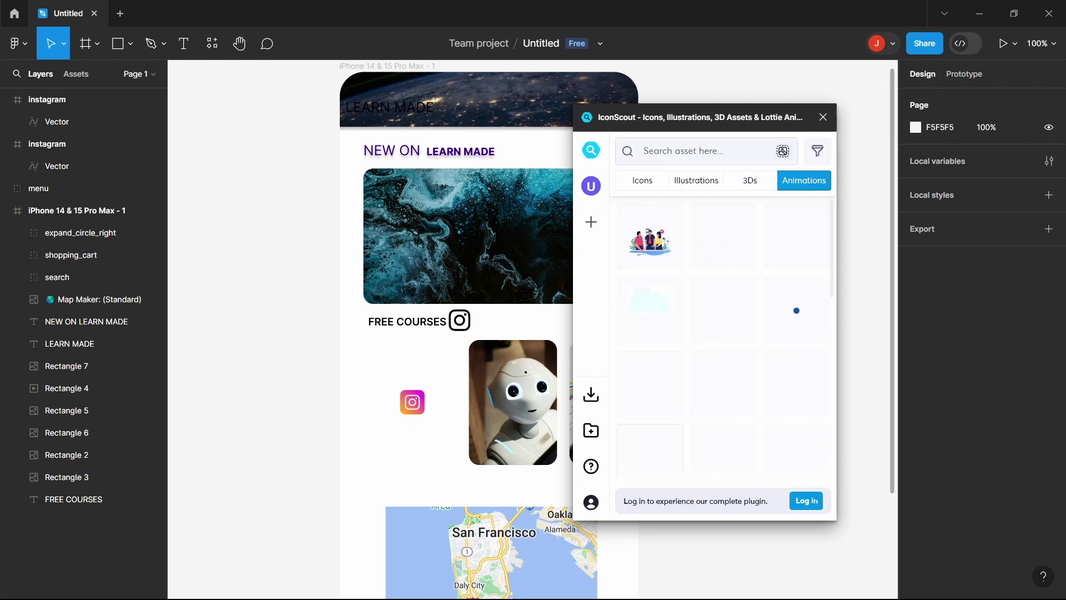
pyautogui.scroll(-5, 722, 327)
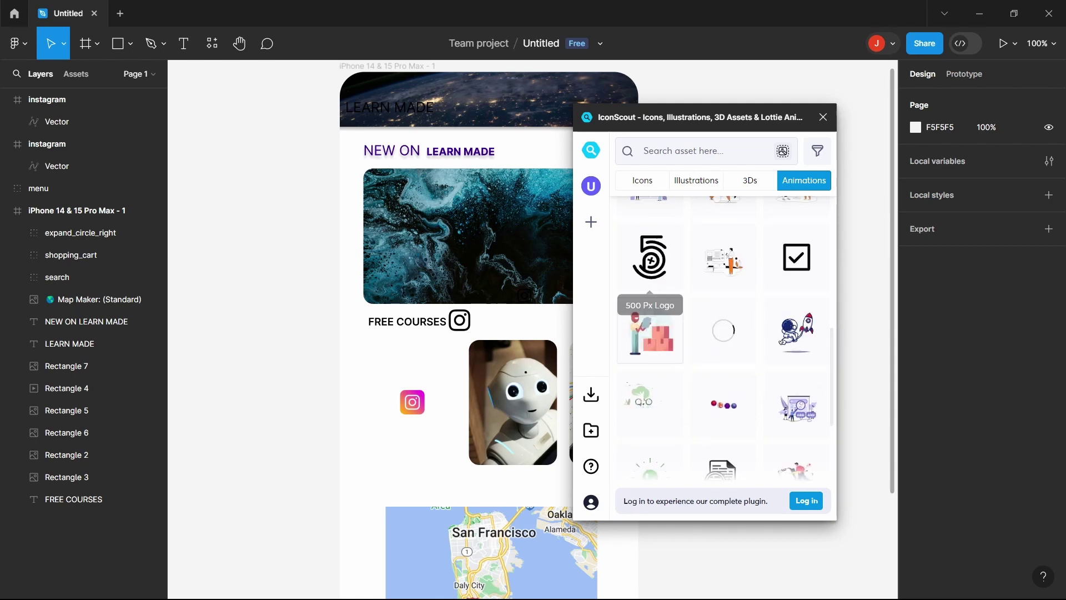
pyautogui.scroll(-2, 717, 389)
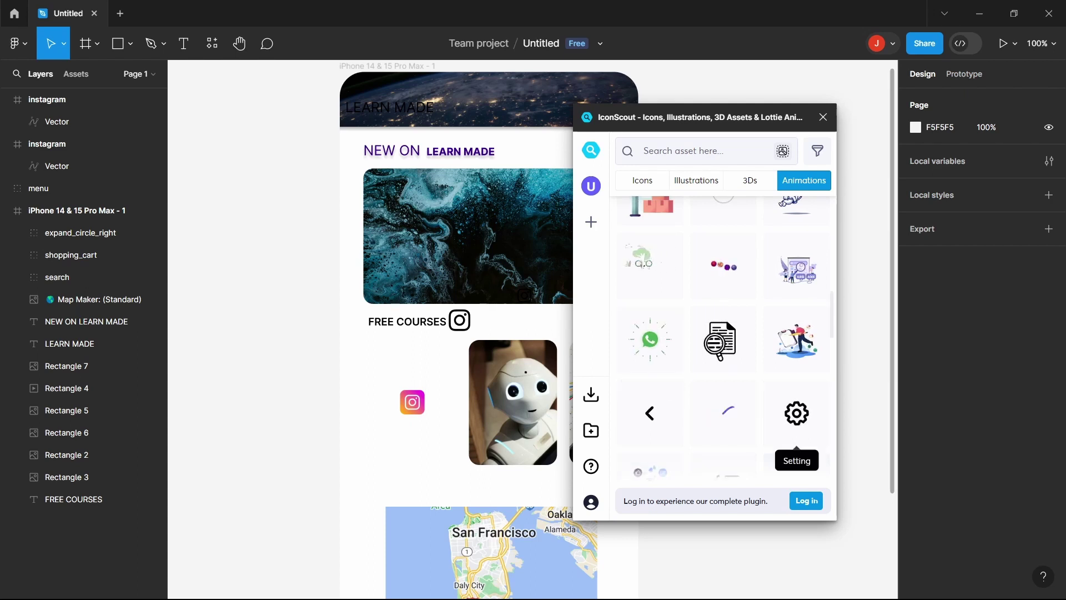
pyautogui.hotkey('ctrl', 'a')
pyautogui.click(797, 414)
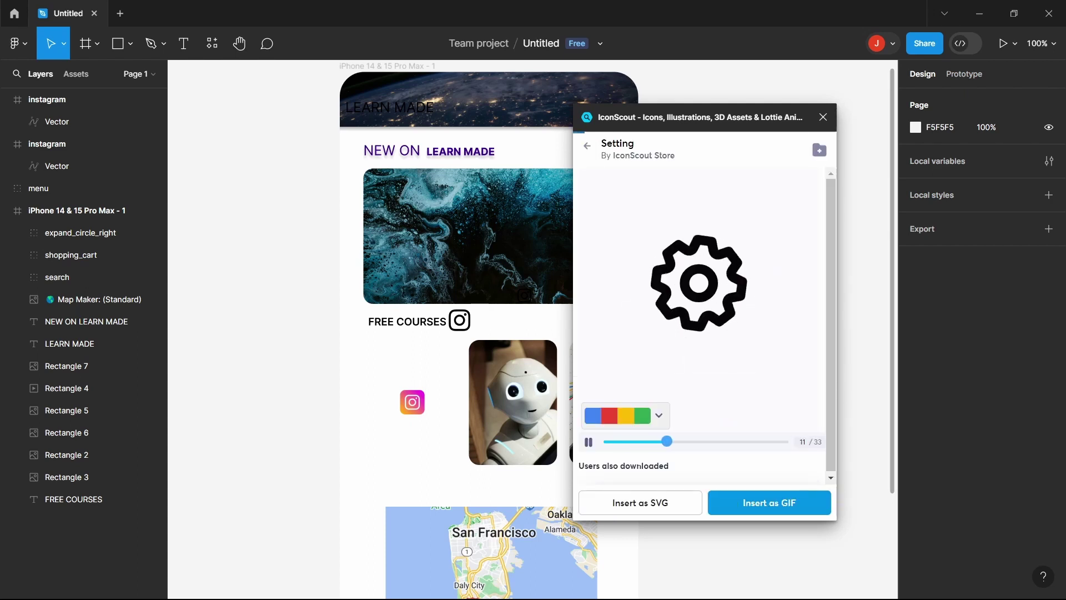
# Step: Try to insert the Setting gear animation as a GIF, then return to IconScout's Animations collection
pyautogui.click(770, 503)
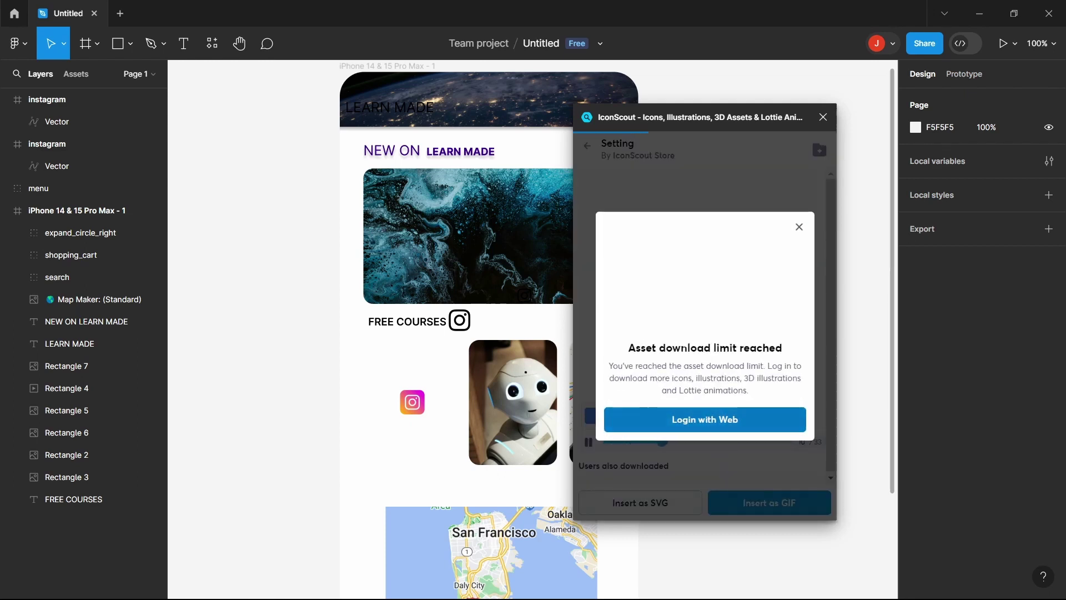
pyautogui.click(798, 228)
pyautogui.click(769, 502)
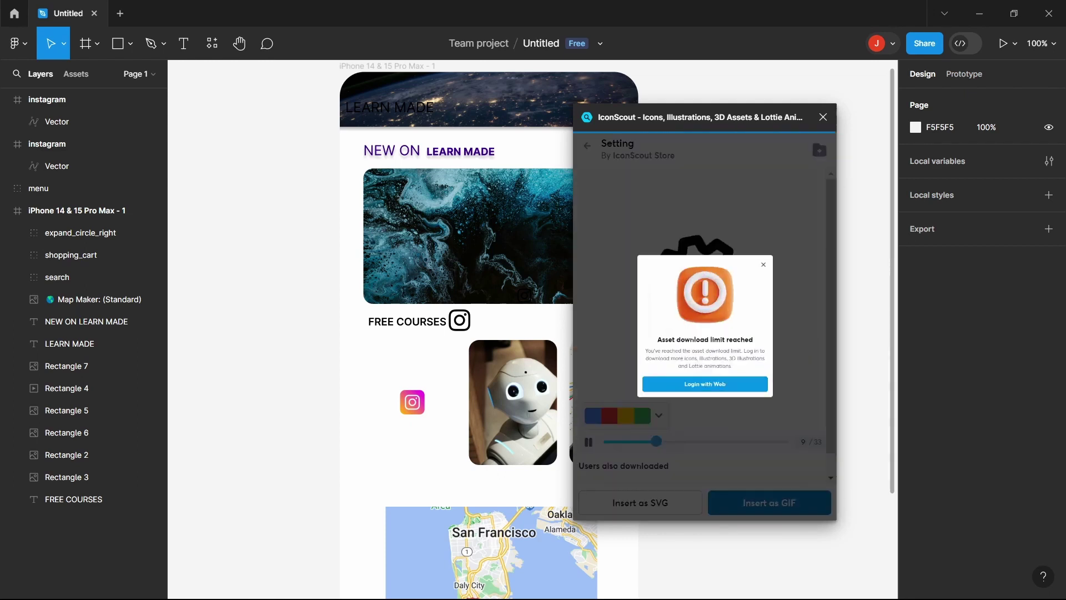
pyautogui.click(799, 227)
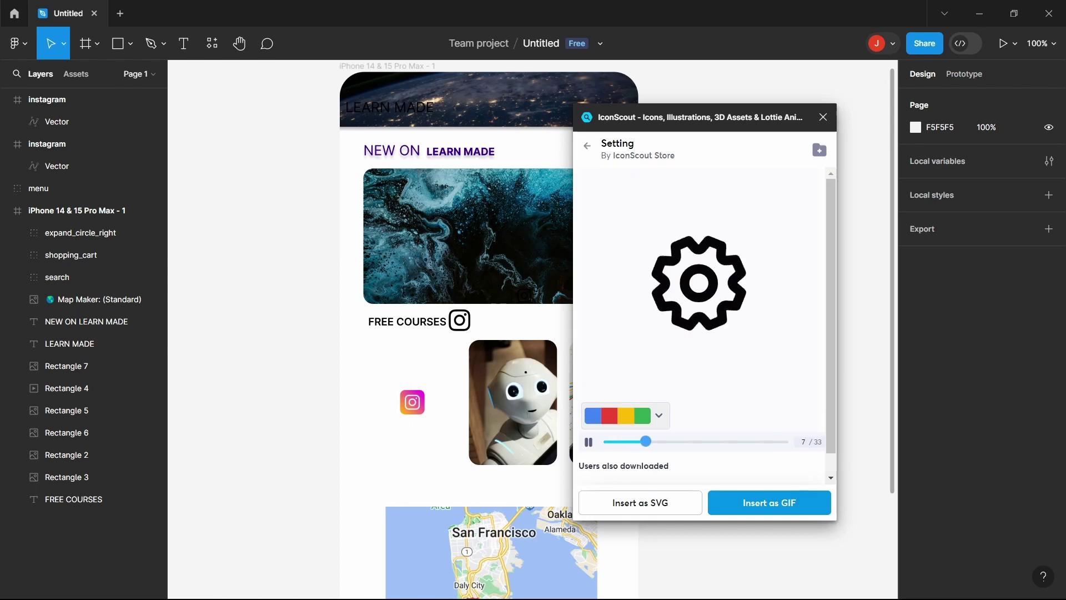
pyautogui.click(587, 146)
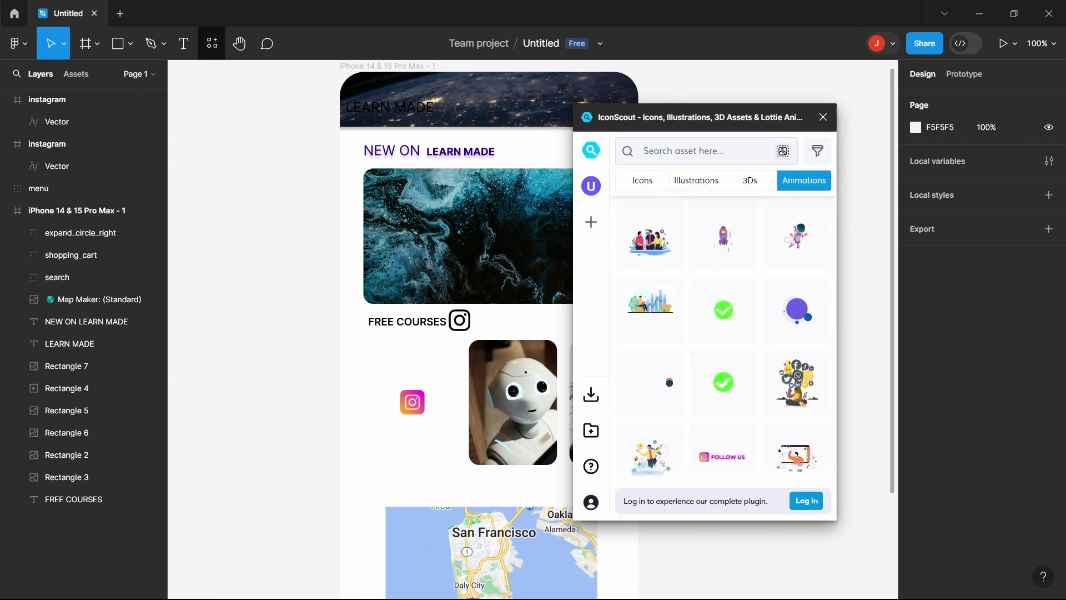
# Step: Clear the icon search from the plugin list and close the IconScout plugin
pyautogui.click(212, 43)
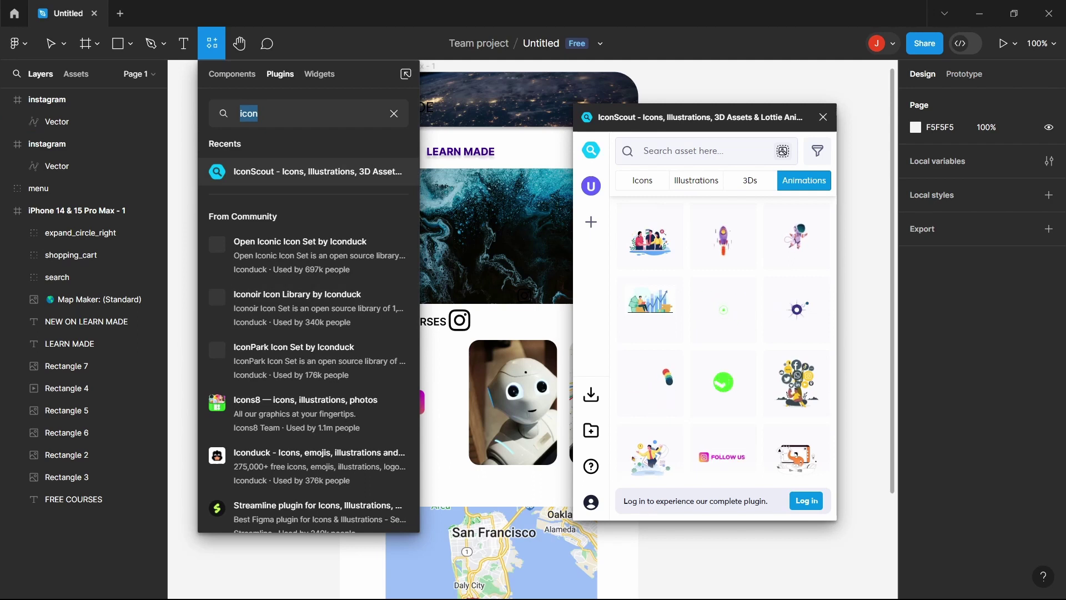
pyautogui.click(394, 113)
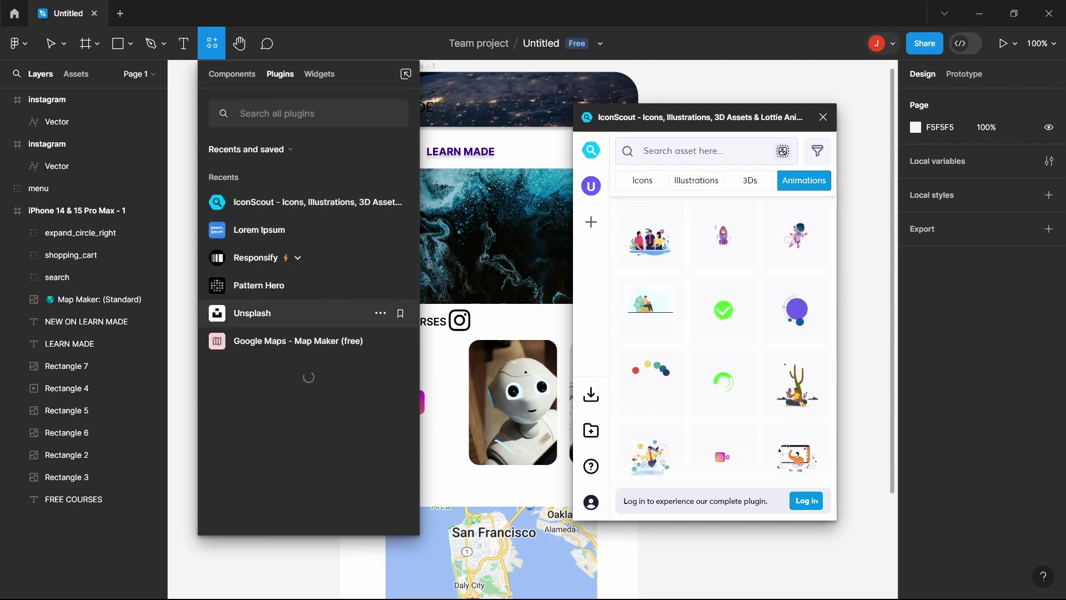
pyautogui.click(298, 340)
pyautogui.click(823, 117)
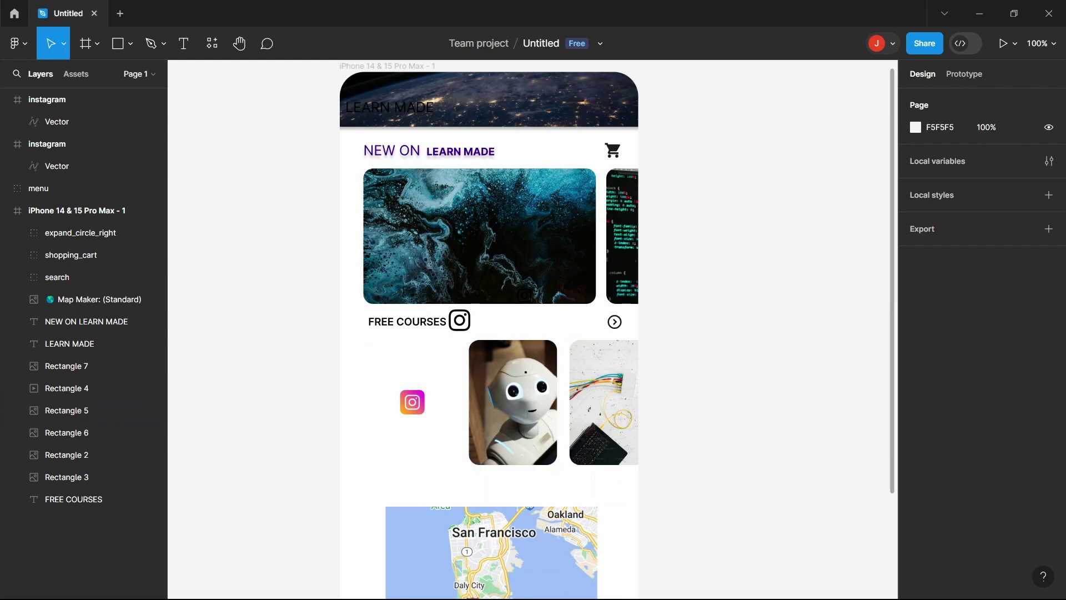
# Step: Delete the San Francisco map image from the phone frame
pyautogui.scroll(-1, 516, 389)
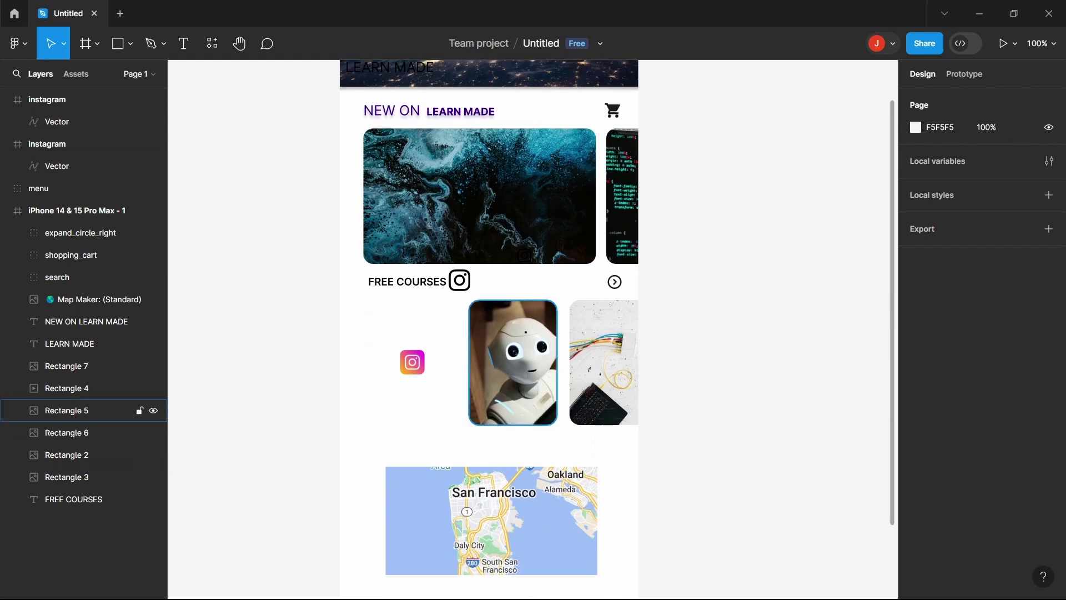
pyautogui.click(500, 514)
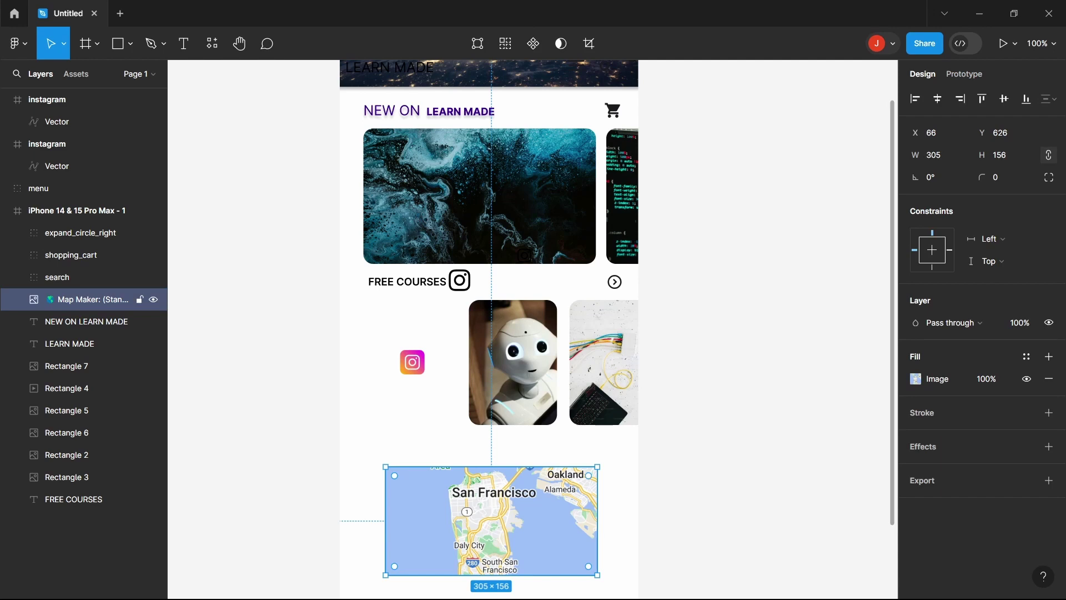
pyautogui.press('Delete')
# Step: Run the Google Maps - Map Maker (free) plugin on the phone frame
pyautogui.scroll(1, 472, 388)
pyautogui.rightClick(513, 559)
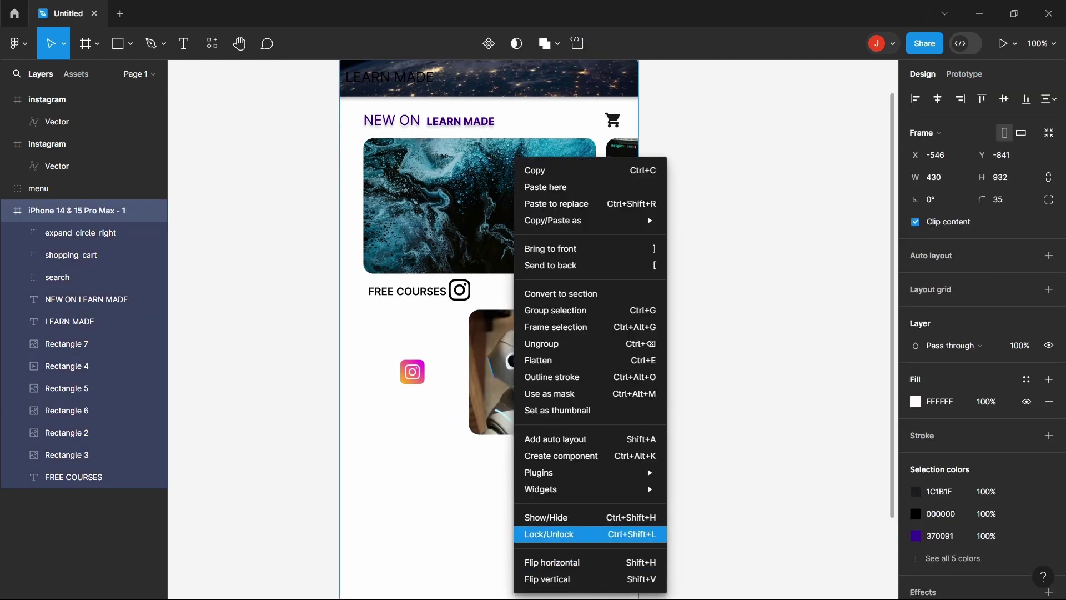
pyautogui.moveTo(583, 472)
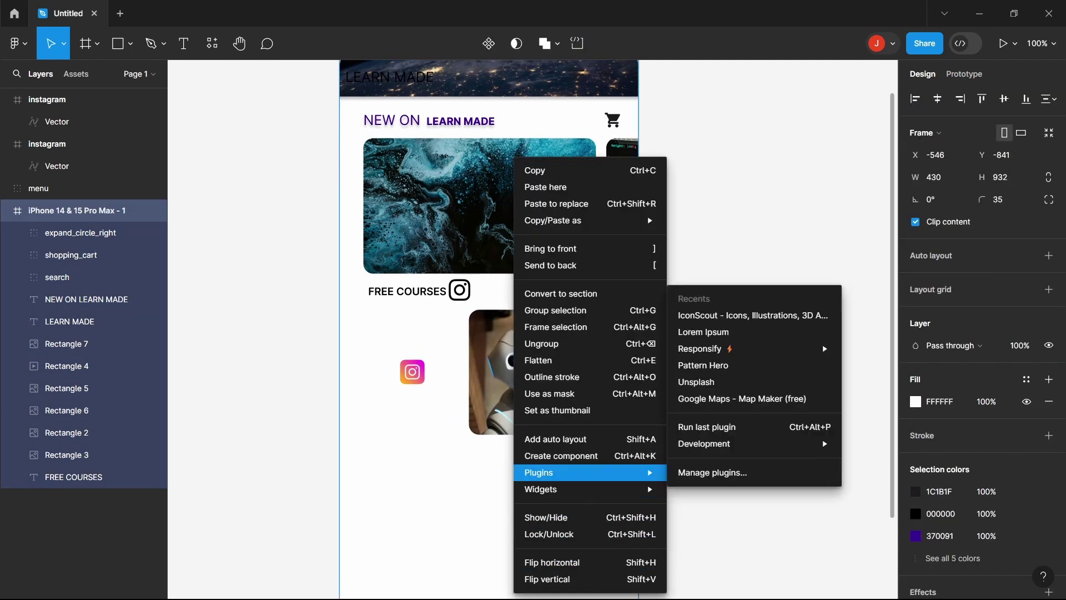
pyautogui.click(722, 398)
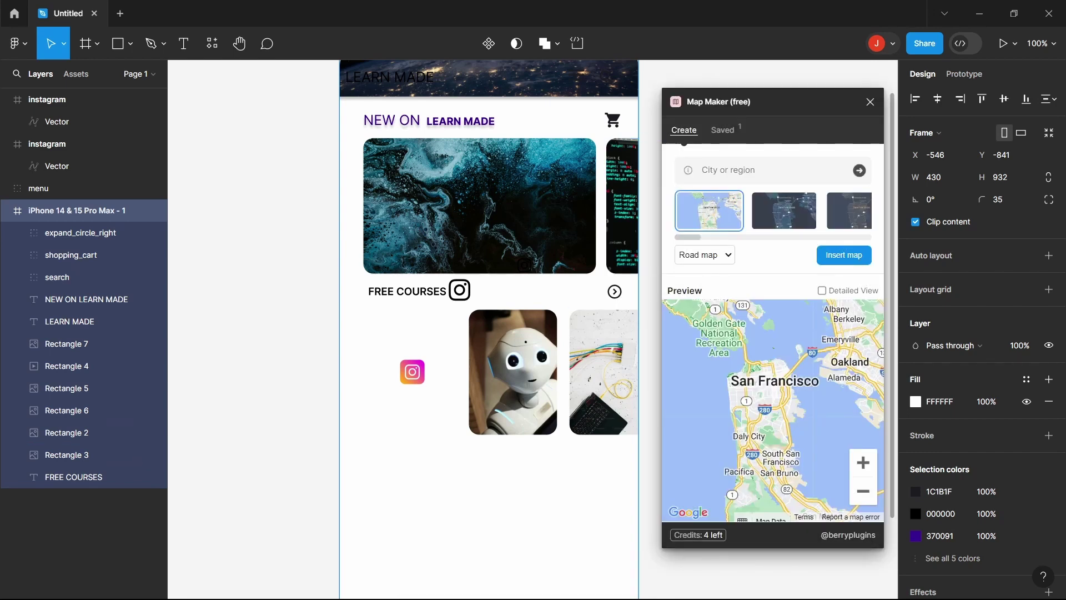
# Step: Preview several dark and light map styles for the San Francisco map, then reselect the dark blue Aubergine style
pyautogui.click(778, 211)
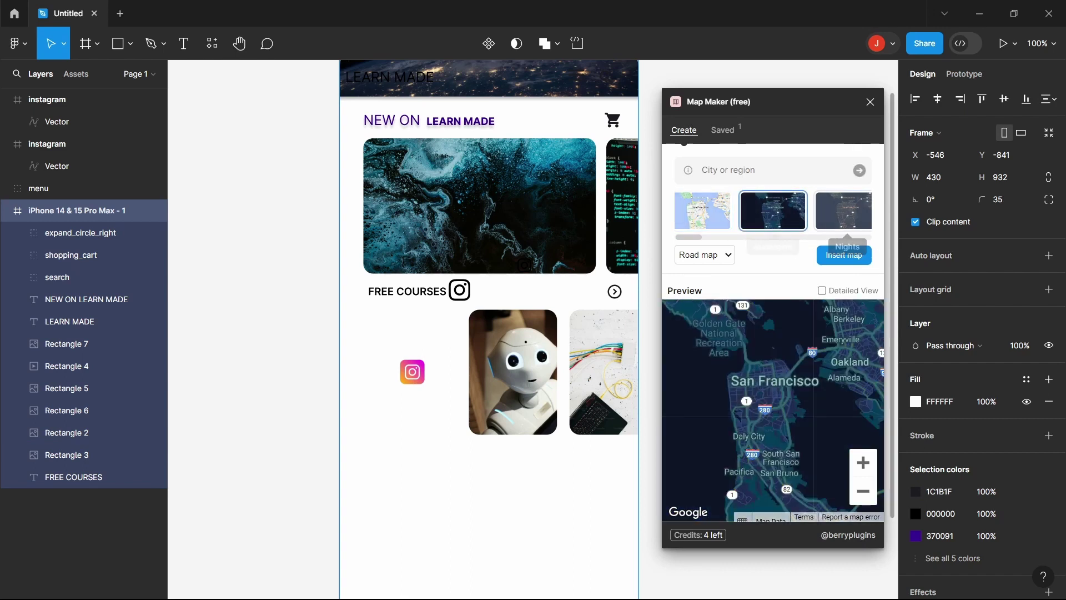
pyautogui.click(845, 211)
pyautogui.click(845, 211)
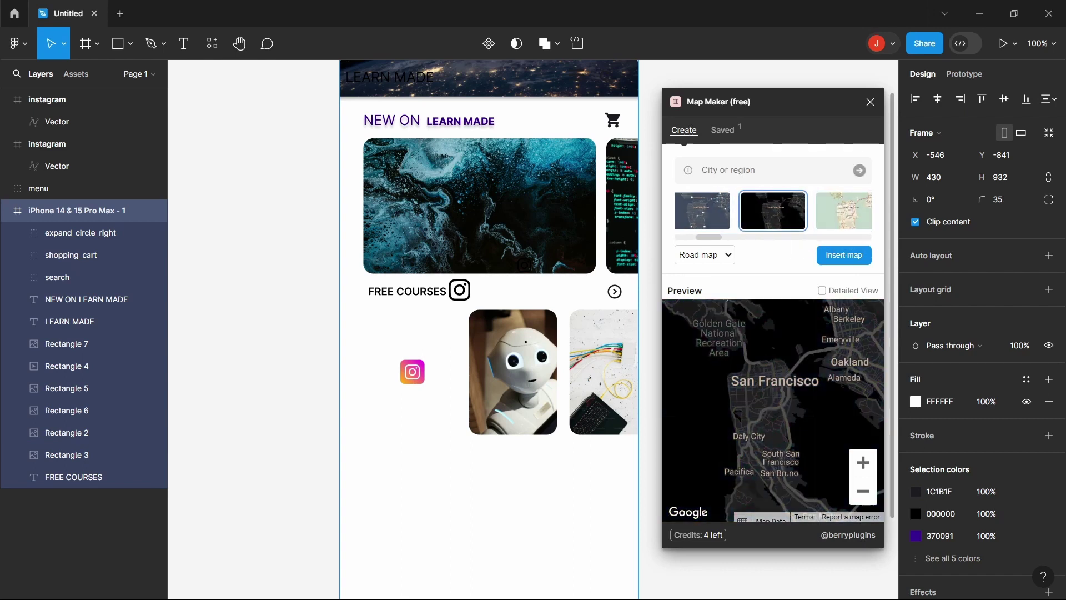
pyautogui.click(844, 211)
pyautogui.click(844, 211)
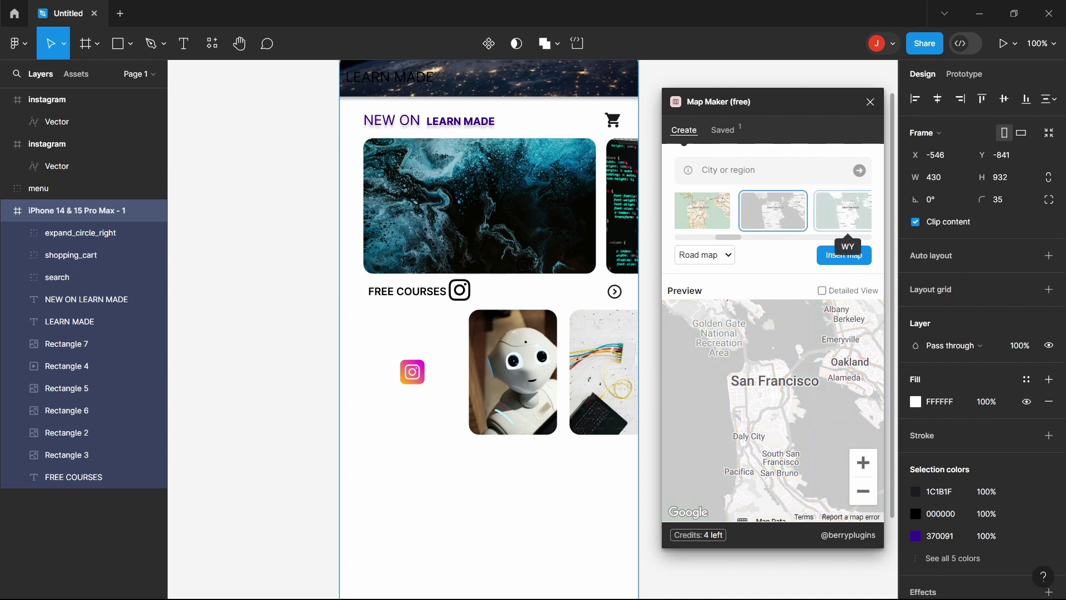
pyautogui.moveTo(729, 237); pyautogui.dragTo(690, 237)
pyautogui.click(773, 211)
# Step: Preview the map as Satellite, Hybrid and Terrain while moving it south from San Francisco
pyautogui.click(704, 255)
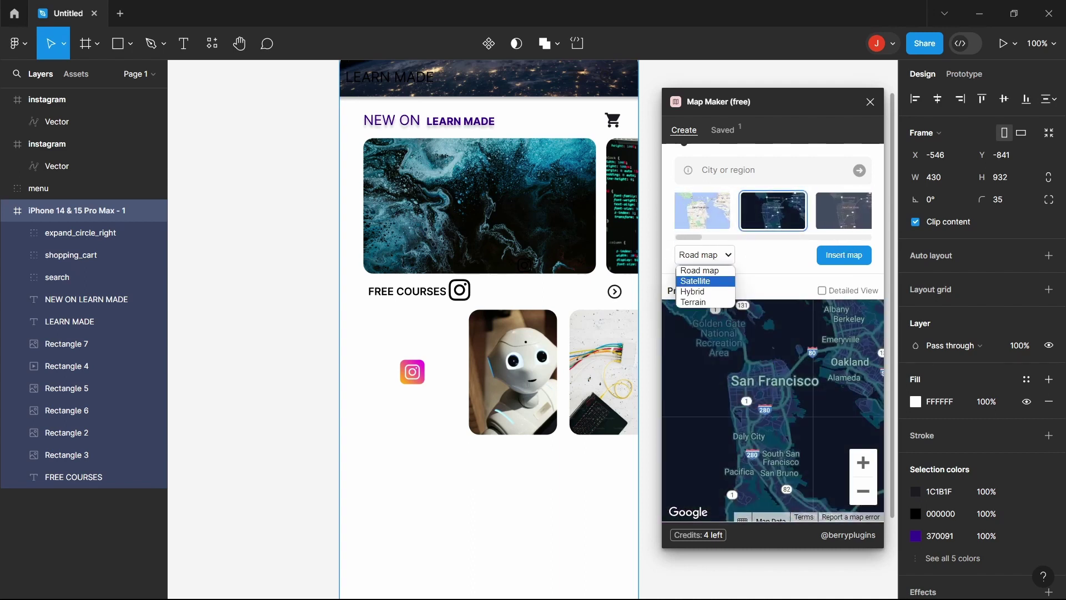
pyautogui.click(706, 281)
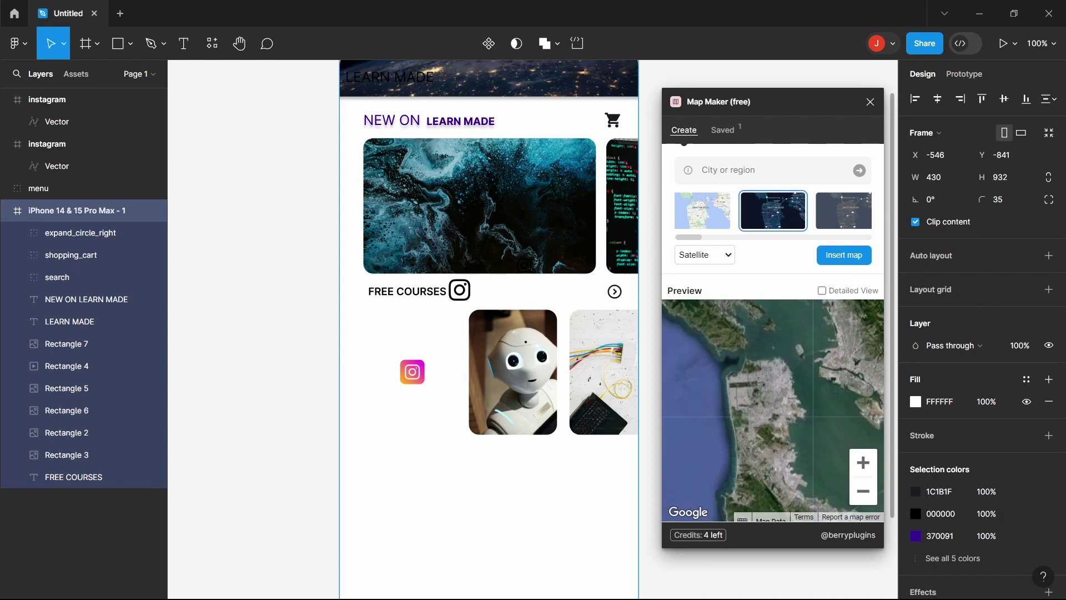
pyautogui.scroll(-2, 773, 422)
pyautogui.moveTo(798, 489); pyautogui.dragTo(743, 378)
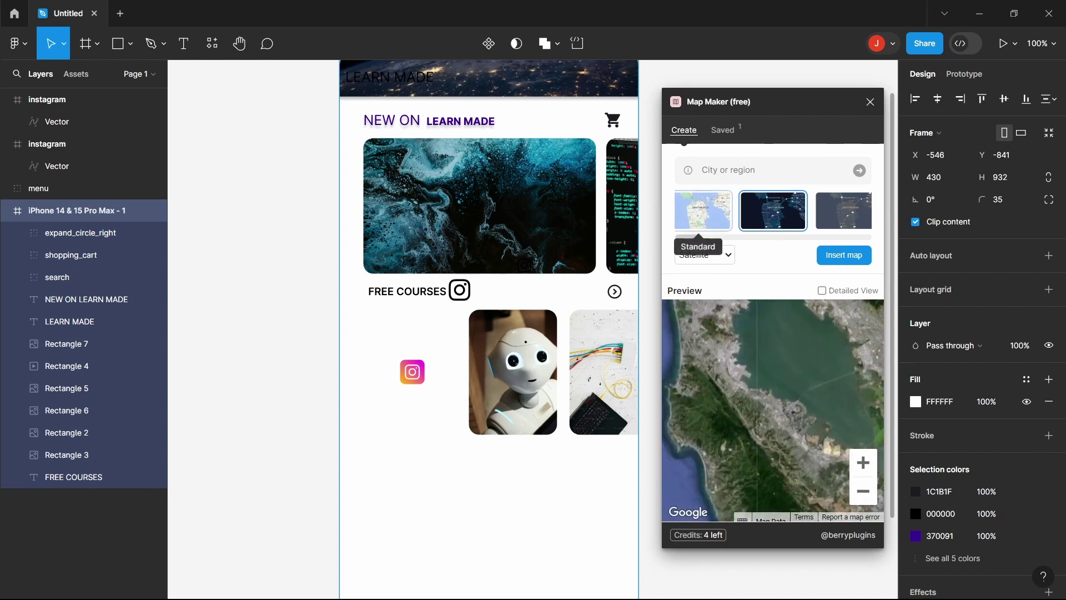
pyautogui.click(704, 255)
pyautogui.click(704, 290)
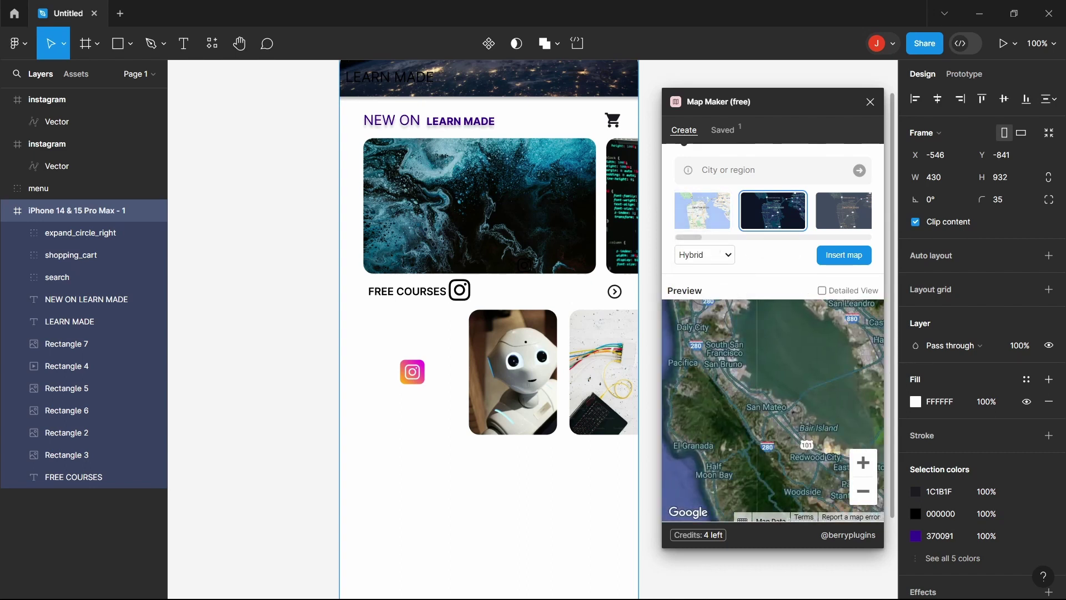
pyautogui.click(704, 255)
pyautogui.click(705, 299)
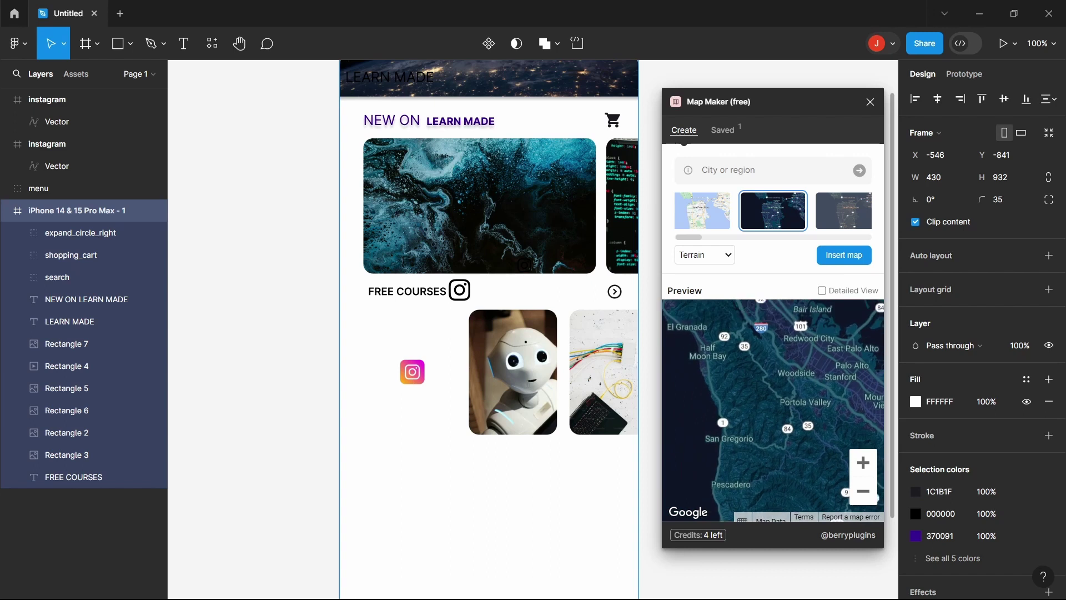
pyautogui.moveTo(794, 422); pyautogui.dragTo(745, 364)
# Step: Insert a Road map of the area around Ben Lomond and Scotts Valley in the Aubergine style
pyautogui.click(704, 255)
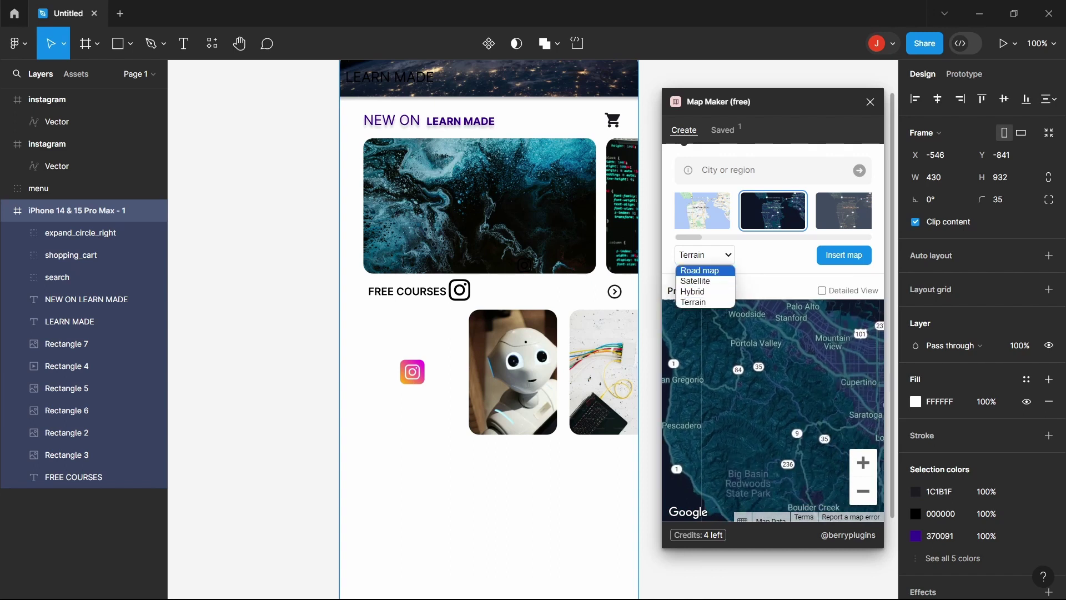
pyautogui.click(700, 270)
pyautogui.click(703, 211)
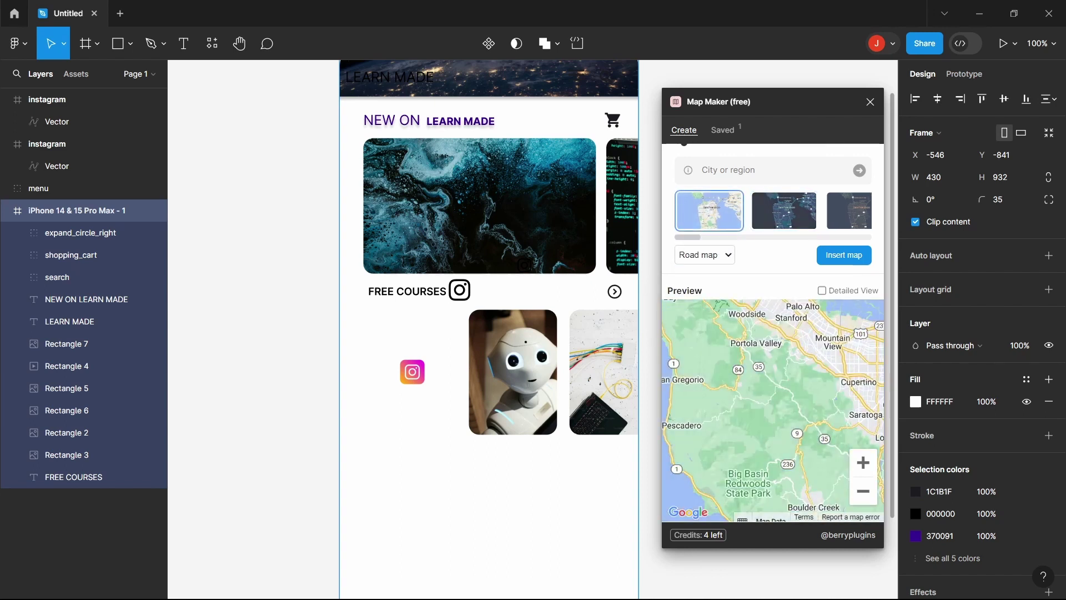
pyautogui.moveTo(795, 433); pyautogui.dragTo(741, 373)
pyautogui.scroll(2, 756, 389)
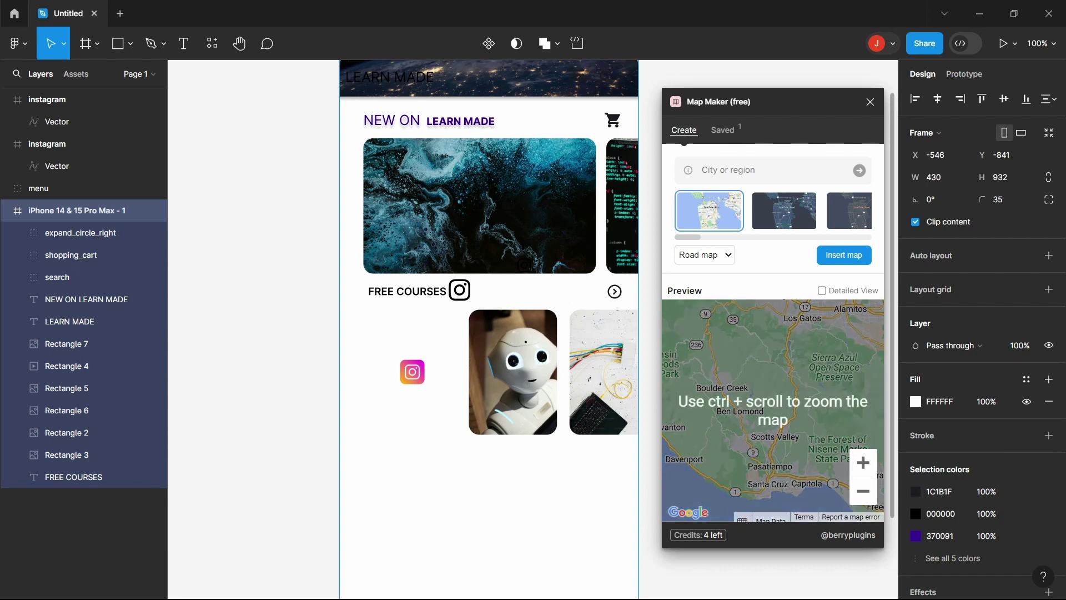
pyautogui.click(785, 211)
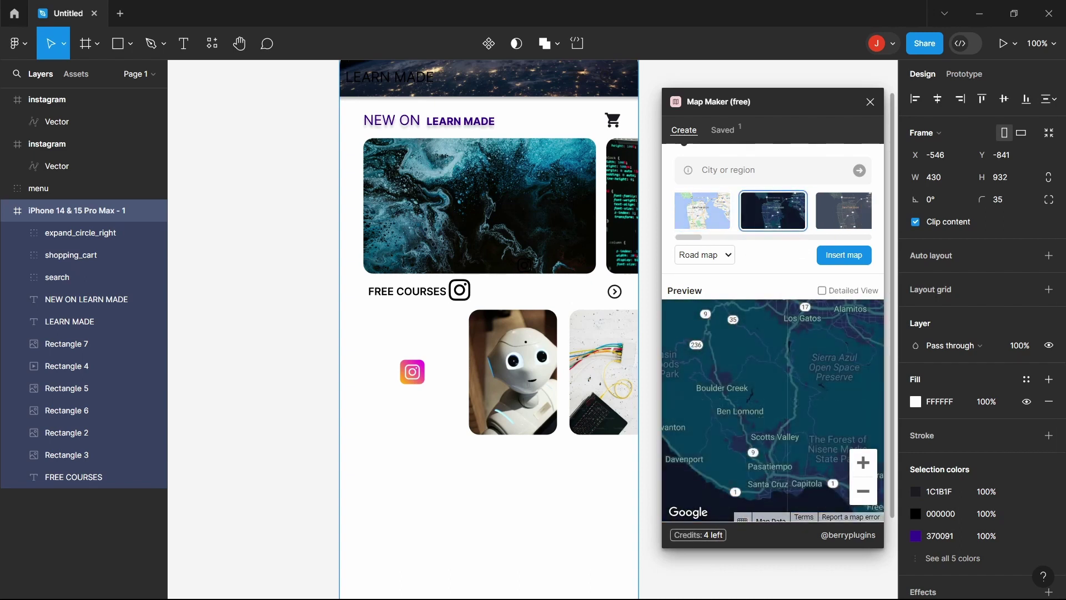
pyautogui.click(844, 255)
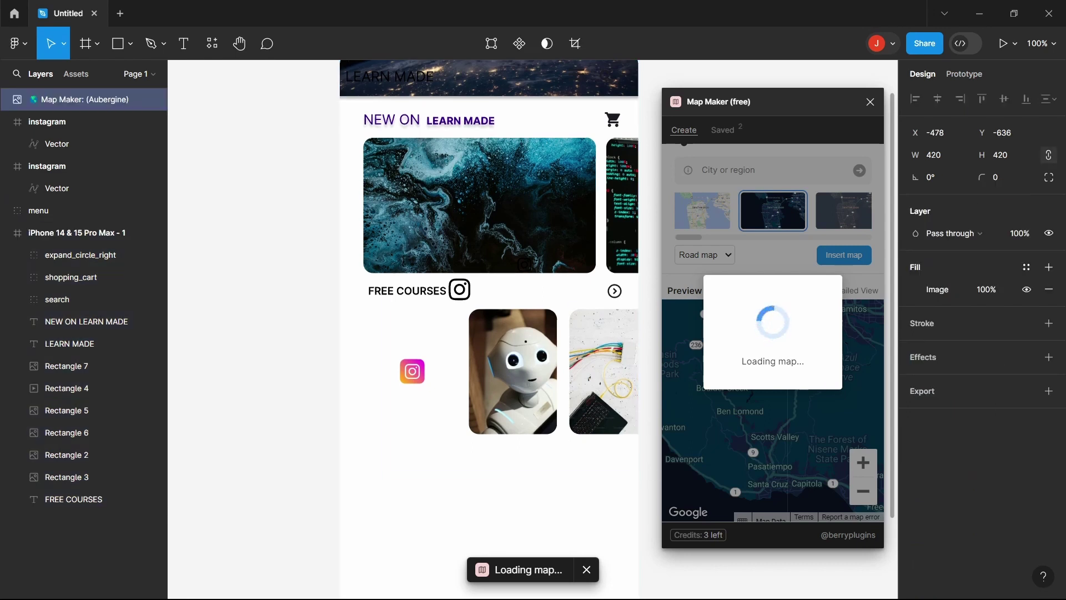
# Step: Resize the inserted map to about 292 × 157 and place it in the phone frame below the robot image
pyautogui.moveTo(544, 328); pyautogui.dragTo(398, 338)
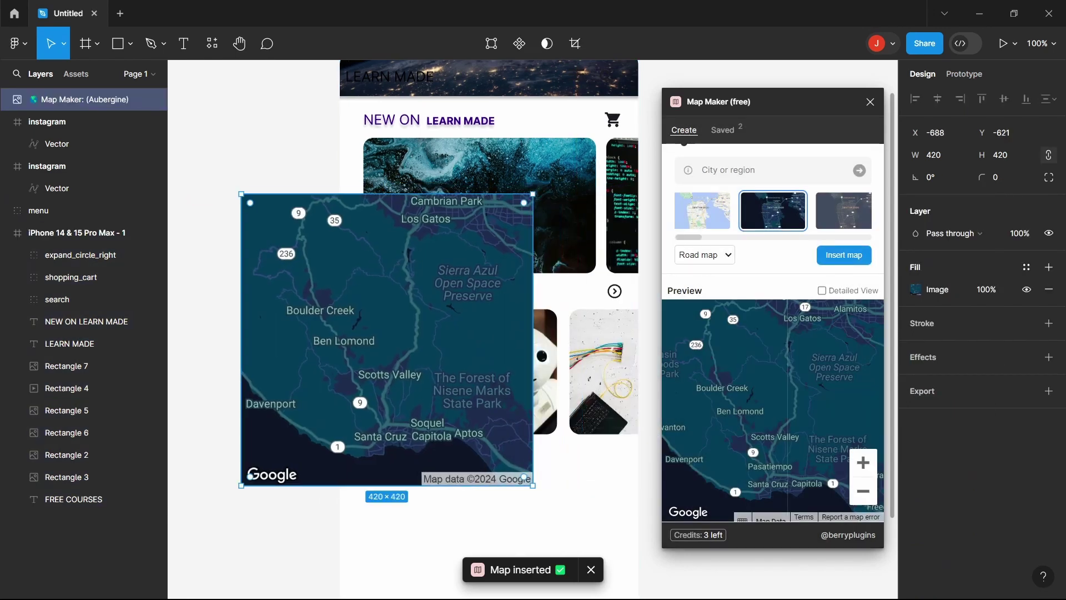
pyautogui.moveTo(533, 486); pyautogui.dragTo(445, 304)
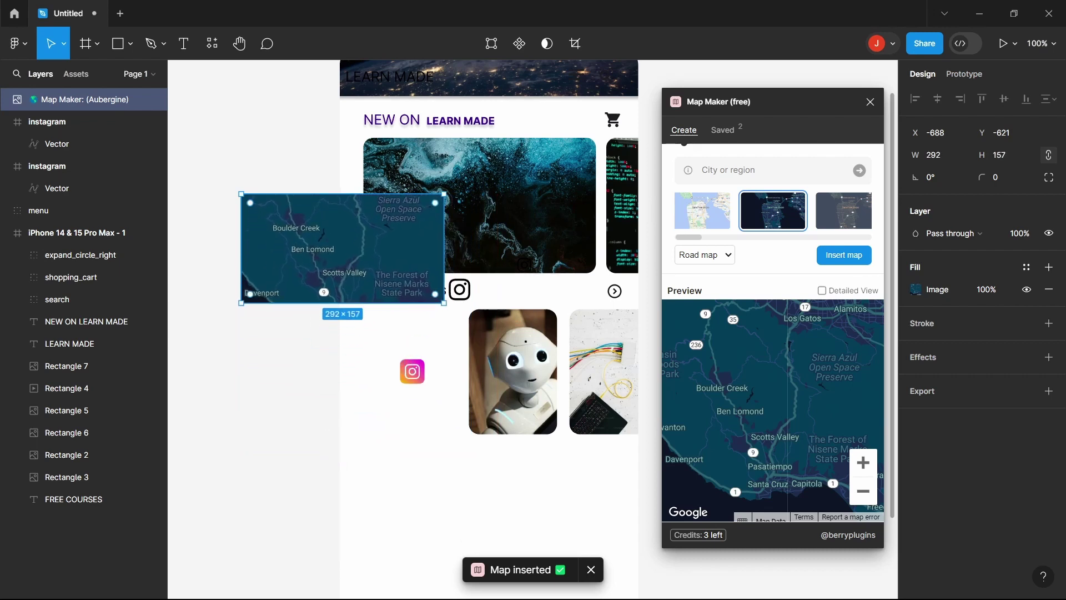
pyautogui.moveTo(343, 250); pyautogui.dragTo(498, 500)
pyautogui.click(618, 497)
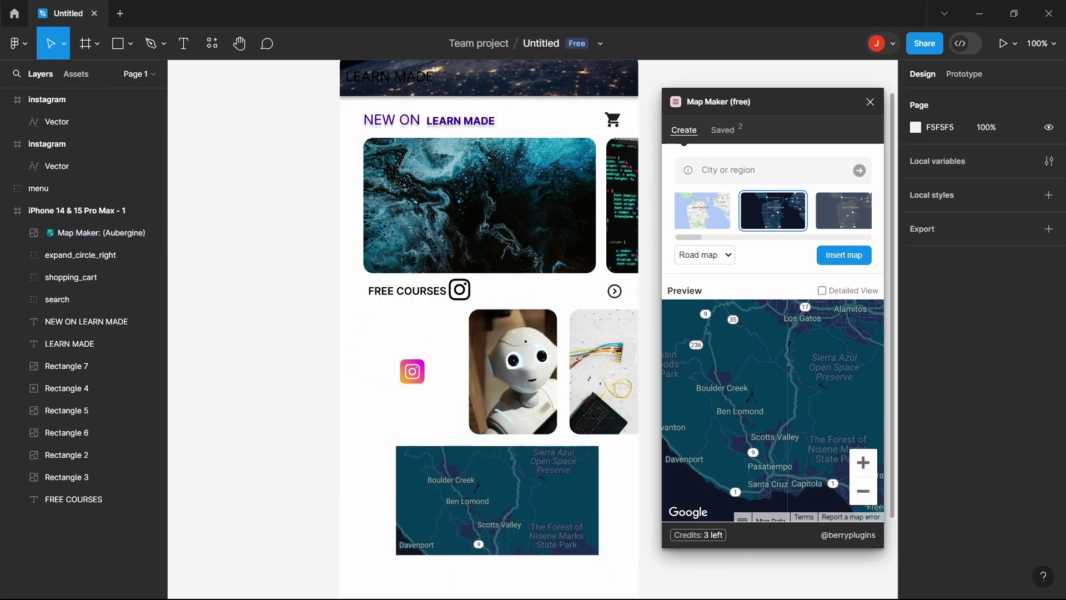
# Step: Round the map's corners to a radius of 41 and shift it slightly lower in the phone frame
pyautogui.click(516, 497)
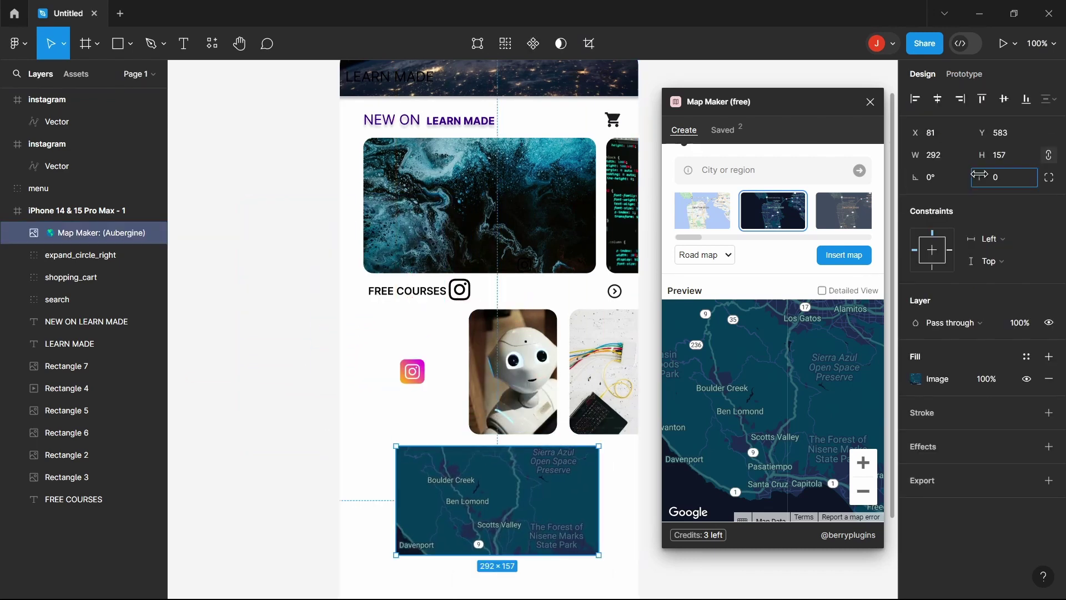
pyautogui.moveTo(982, 177); pyautogui.dragTo(475, 207)
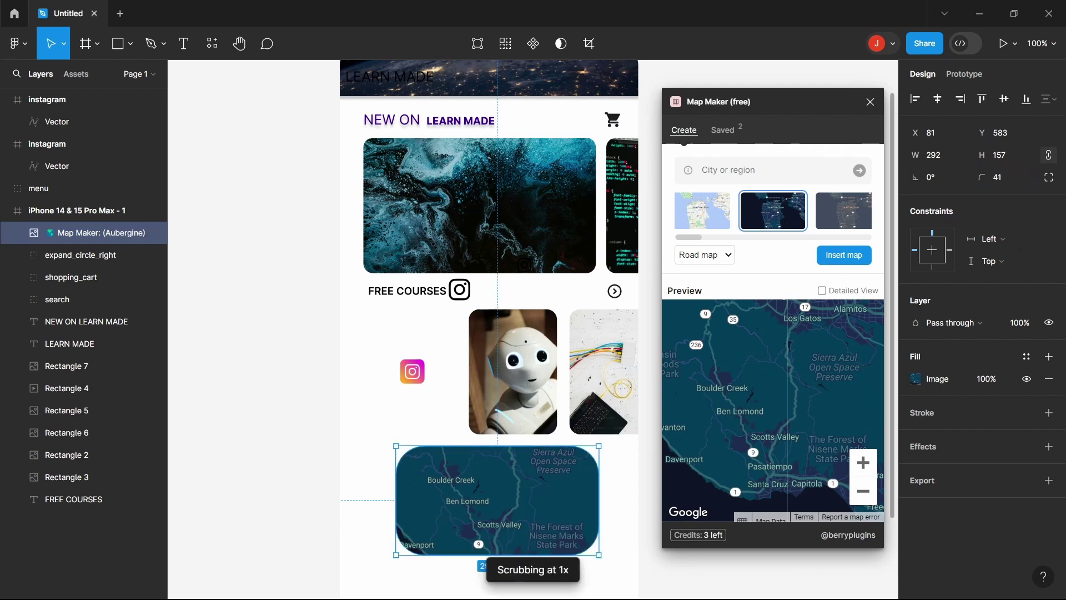
pyautogui.click(373, 489)
pyautogui.moveTo(497, 500); pyautogui.dragTo(498, 515)
pyautogui.press('Escape')
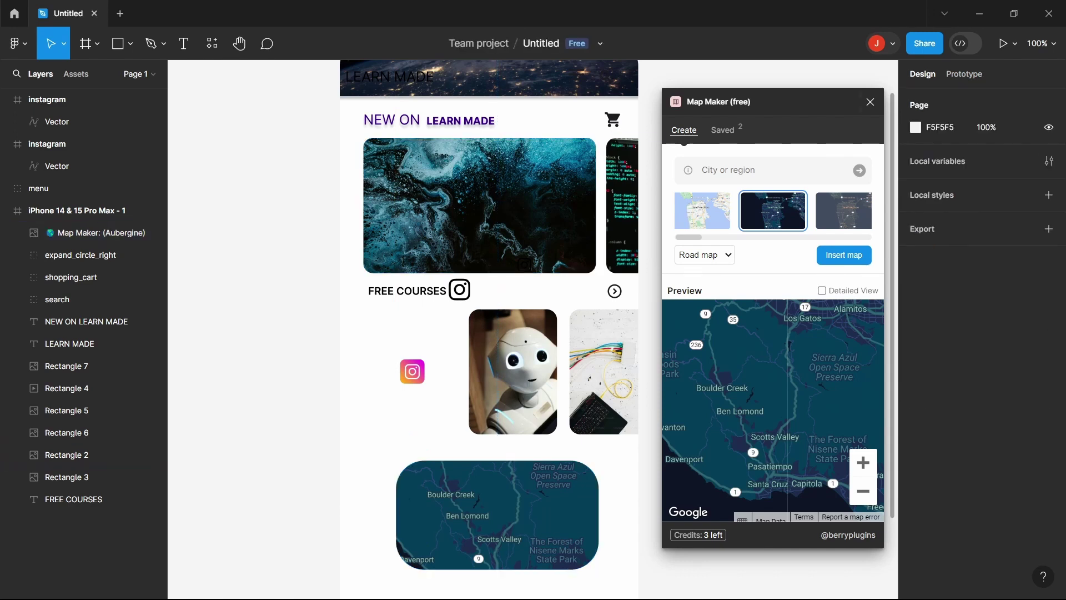
# Step: View Map Maker's saved maps, then select the NEW ON LEARN MADE heading
pyautogui.click(723, 142)
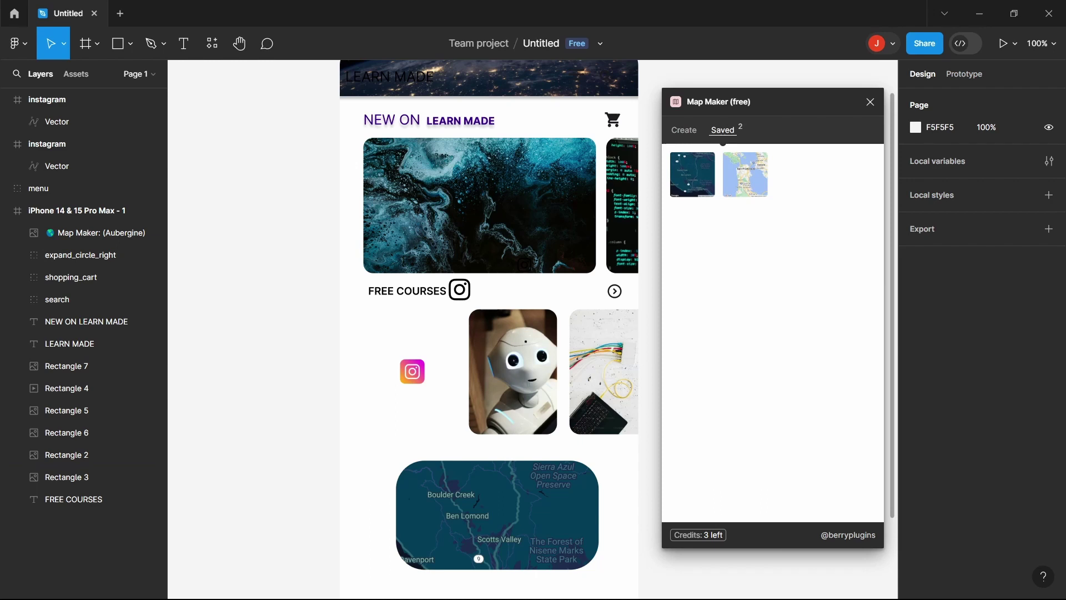
pyautogui.click(429, 120)
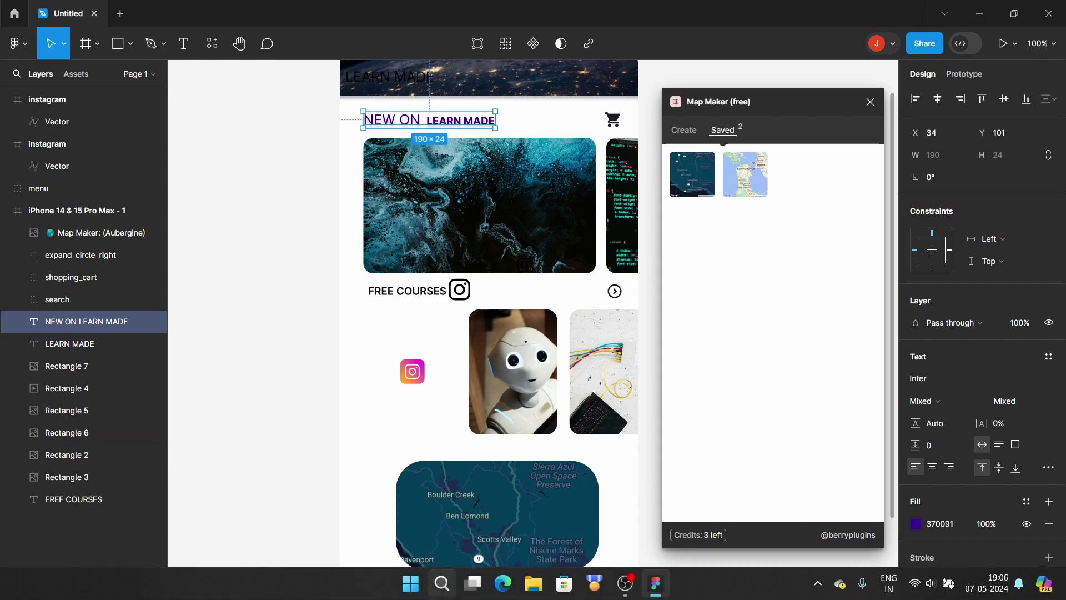
# Step: Switch to Microsoft Edge and search the web for "best figma plugins"
pyautogui.click(503, 583)
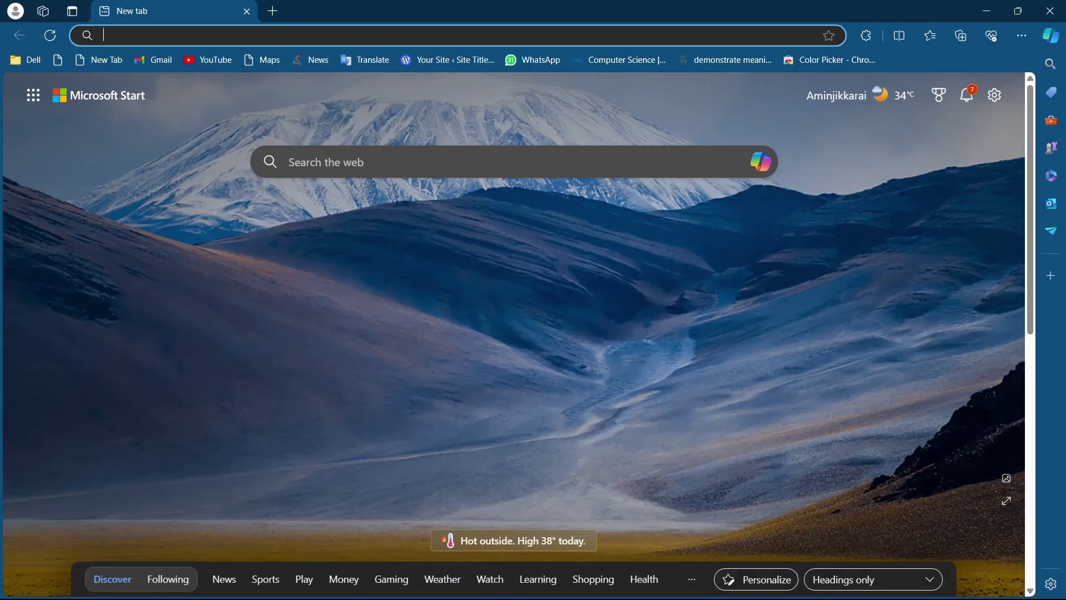
pyautogui.click(388, 36)
pyautogui.click(173, 82)
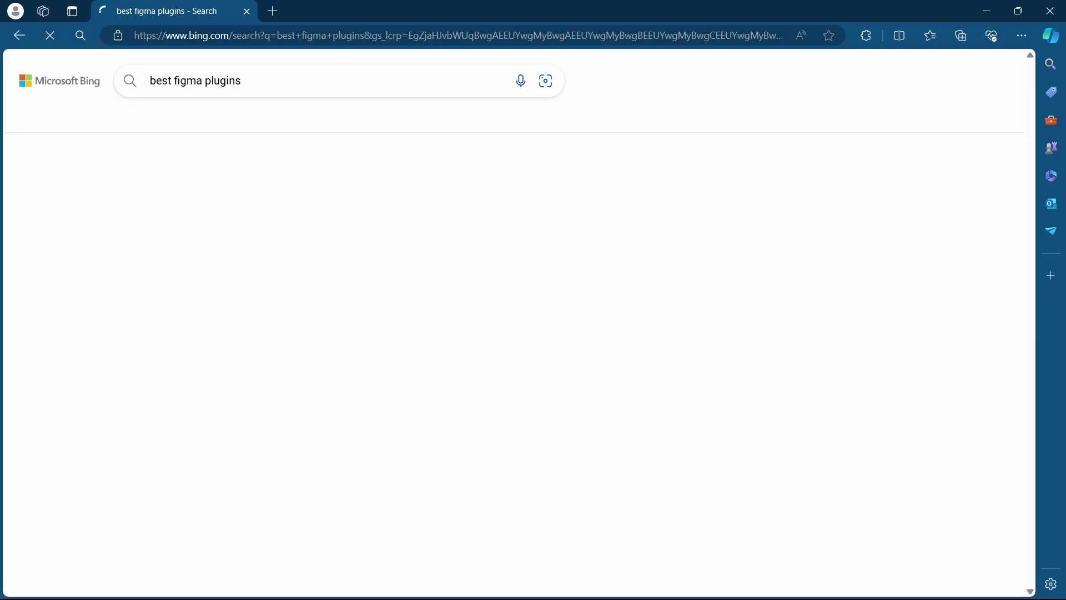
# Step: Open UserGuiding's "18 Figma Plugins You Need to Have to Perfect your Designs" article and look through its recommended plugins
pyautogui.click(291, 209)
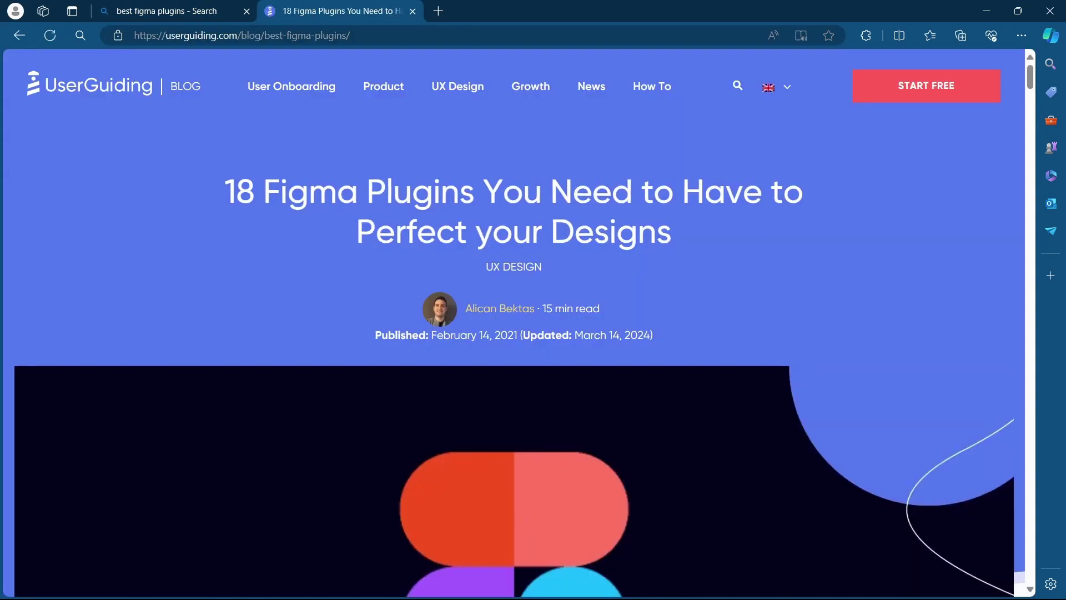
pyautogui.scroll(-15, 739, 283)
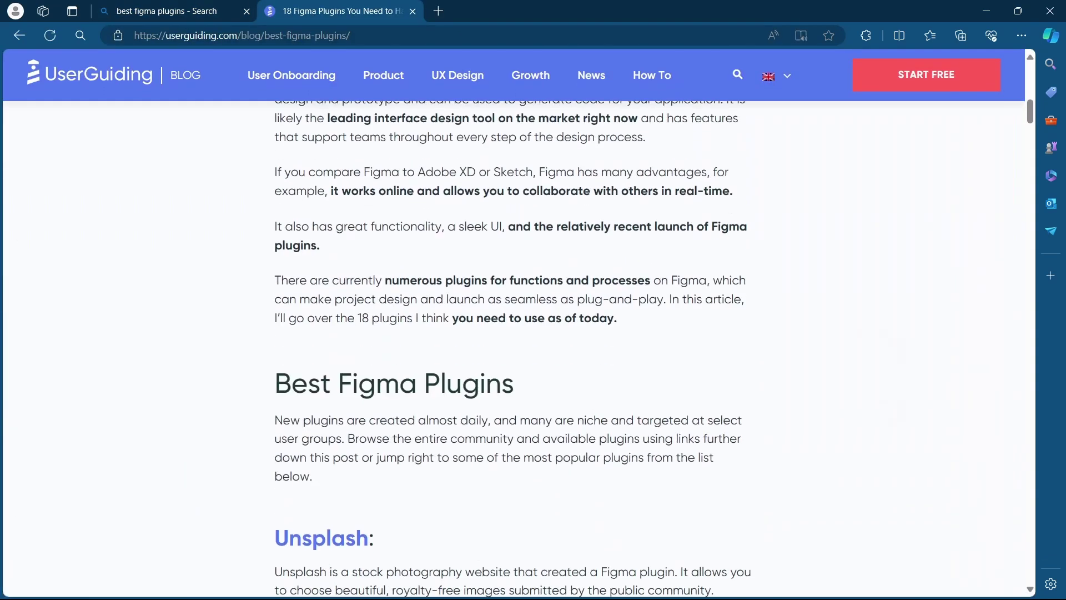
pyautogui.scroll(-20, 739, 283)
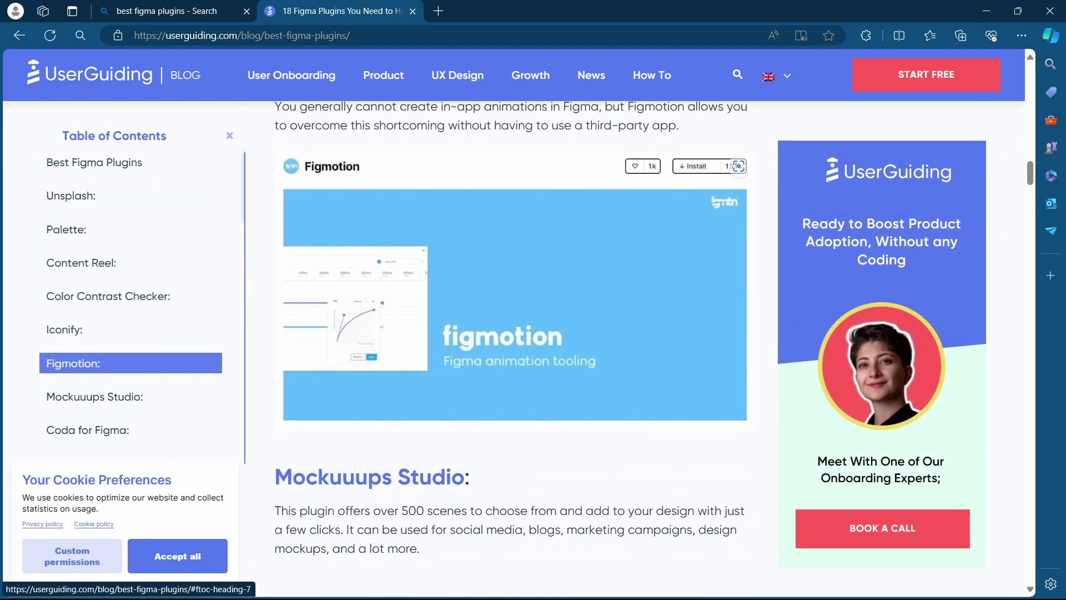
pyautogui.scroll(-15, 511, 344)
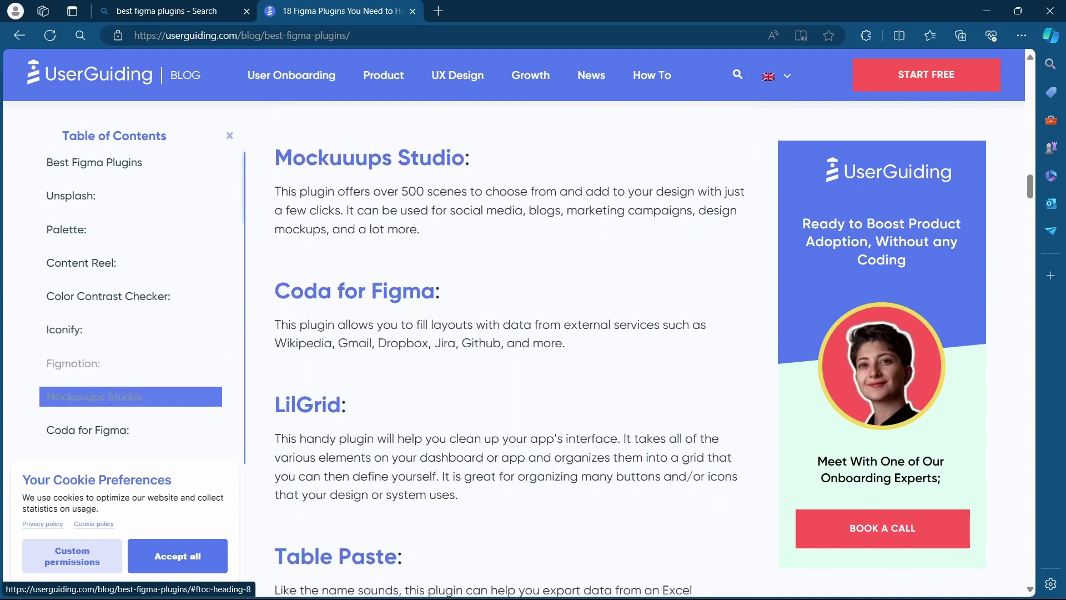
pyautogui.scroll(4, 511, 345)
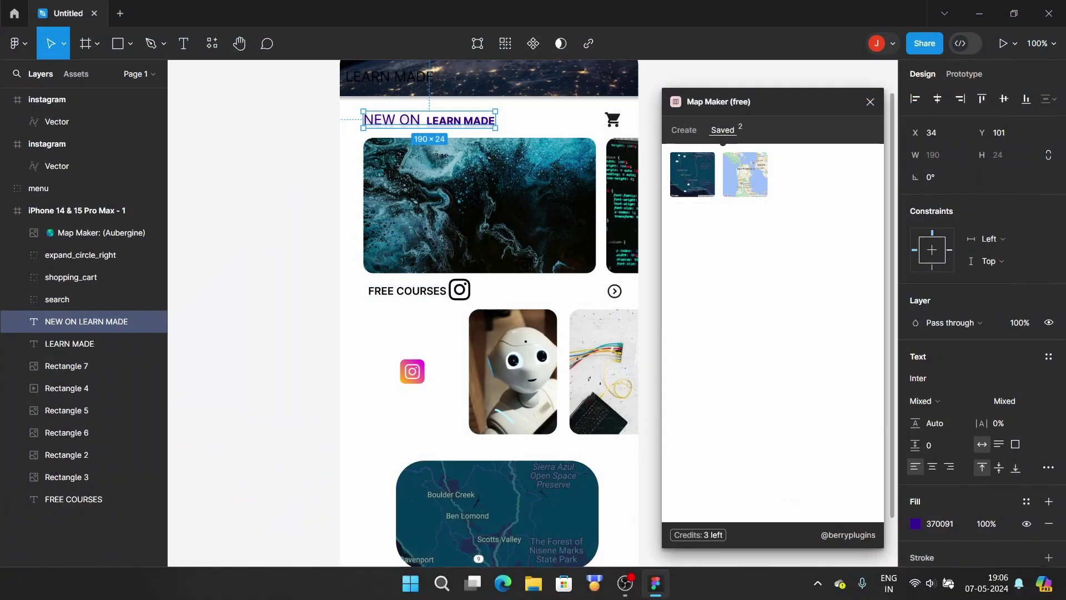
# Step: Back in Figma, select the GIF card under FREE COURSES, preview the phone screen as a prototype and close the preview
pyautogui.click(277, 383)
pyautogui.click(412, 383)
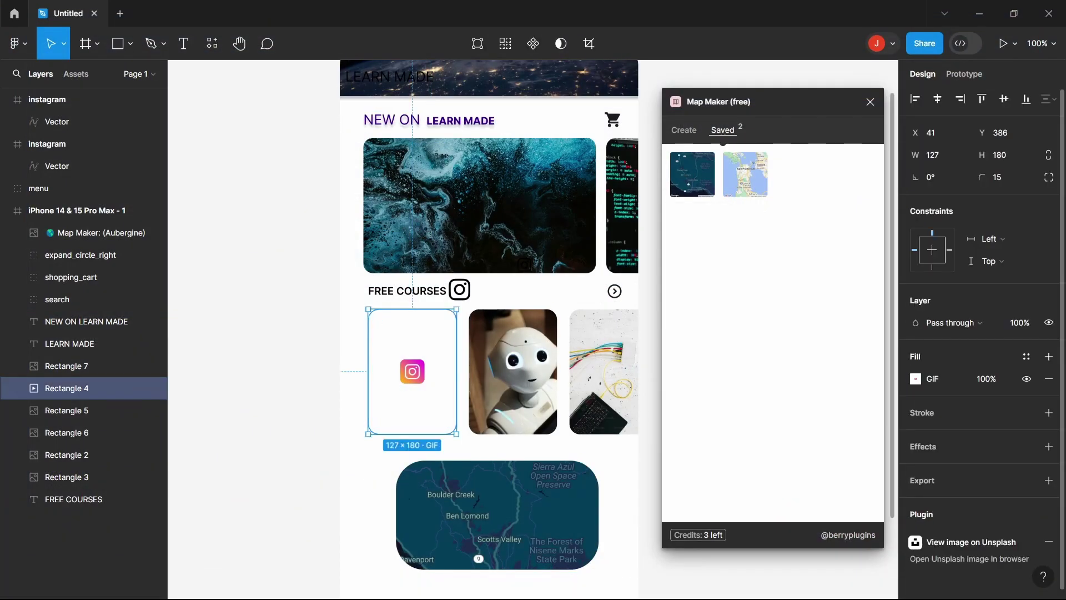
pyautogui.click(1003, 43)
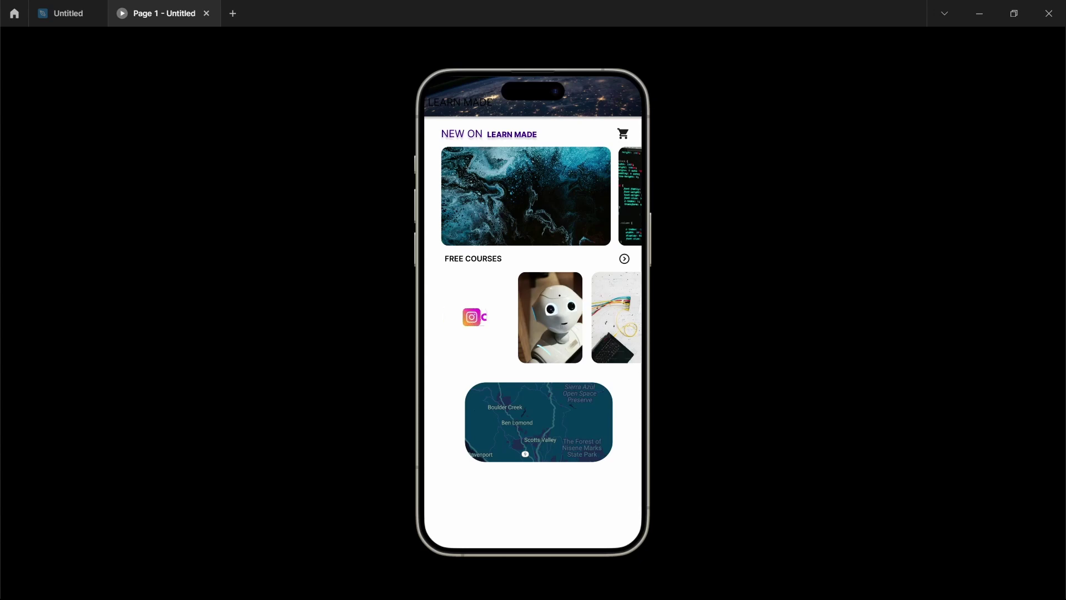
pyautogui.click(206, 13)
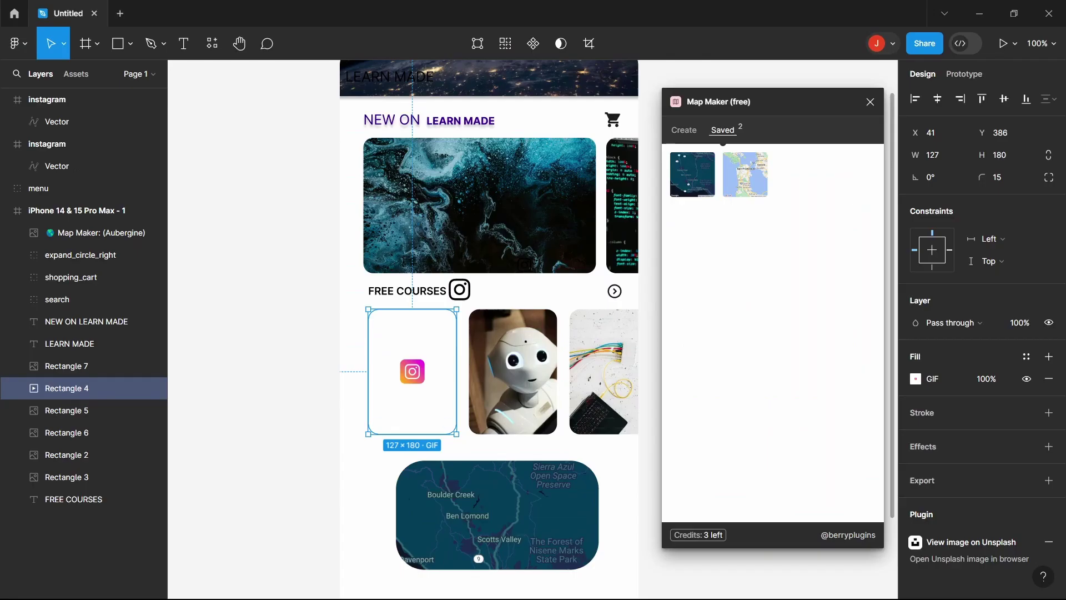
# Step: Deselect the GIF card and close the Map Maker plugin
pyautogui.press('Escape')
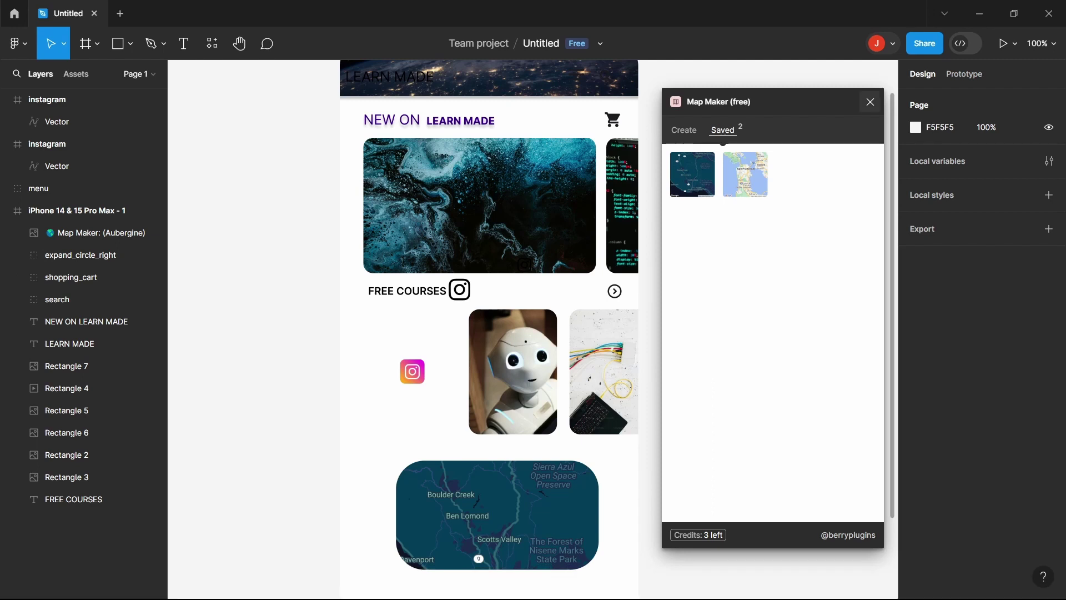
pyautogui.click(870, 101)
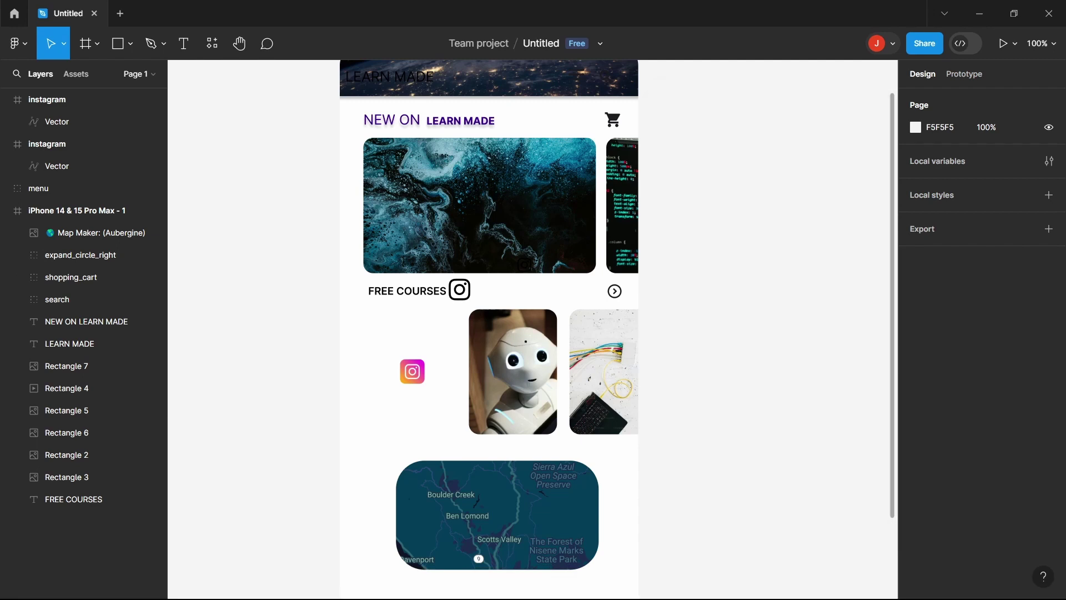